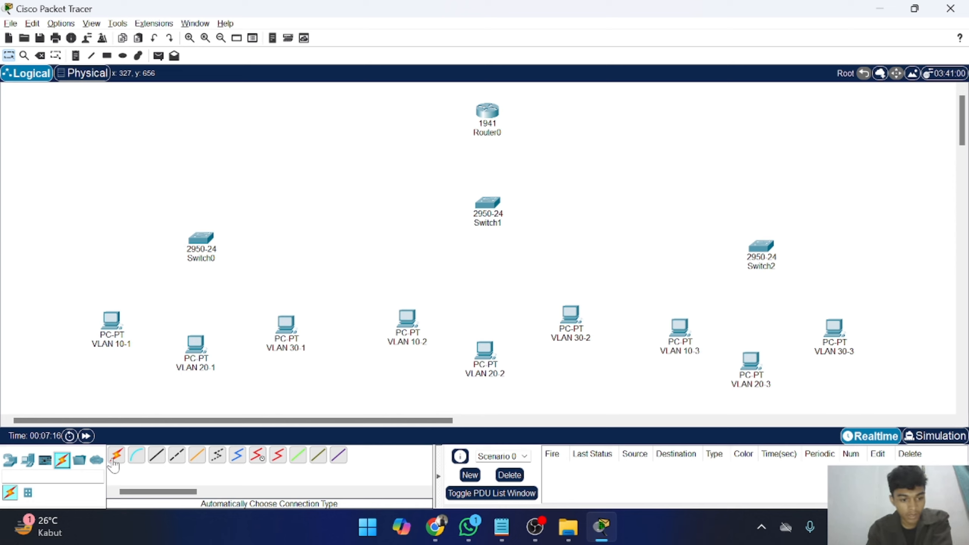
Connect the PCs VLAN 10-1, VLAN 20-1 and VLAN 30-1 to Switch0 with automatically chosen cables.
left_click(113, 463)
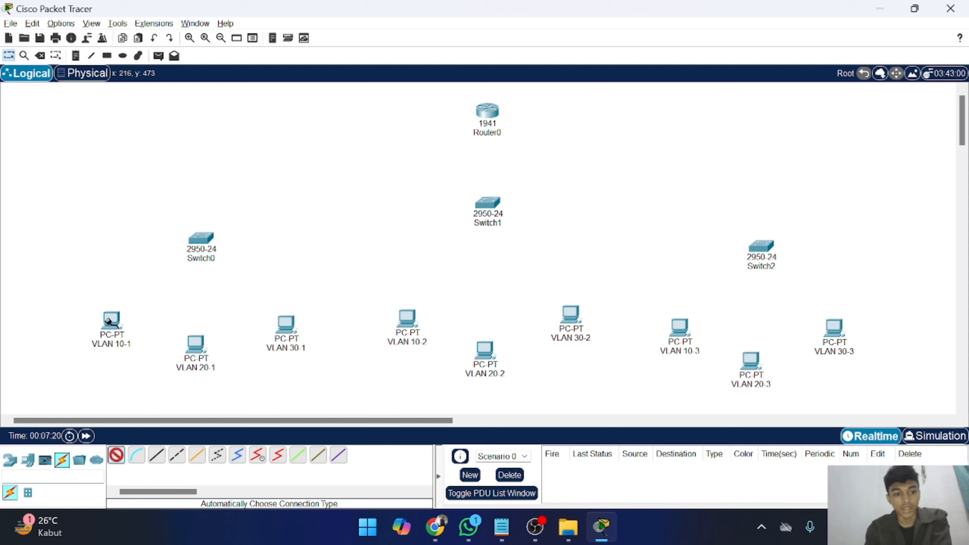
left_click(109, 320)
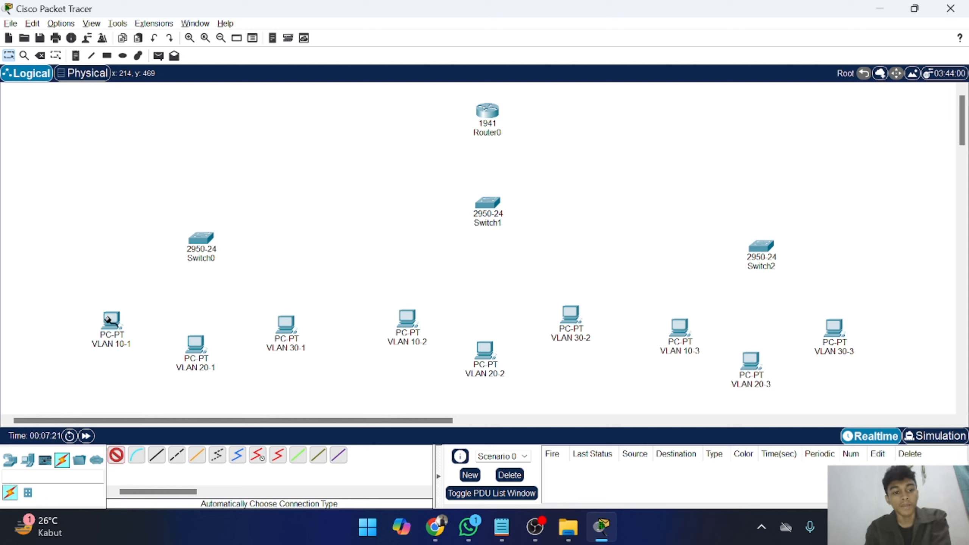
left_click(201, 239)
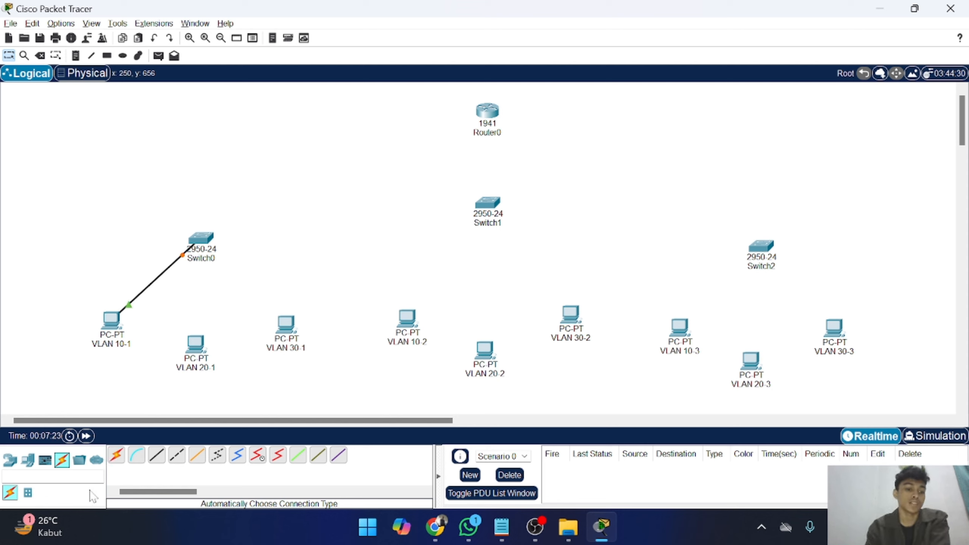
left_click(116, 455)
left_click(200, 341)
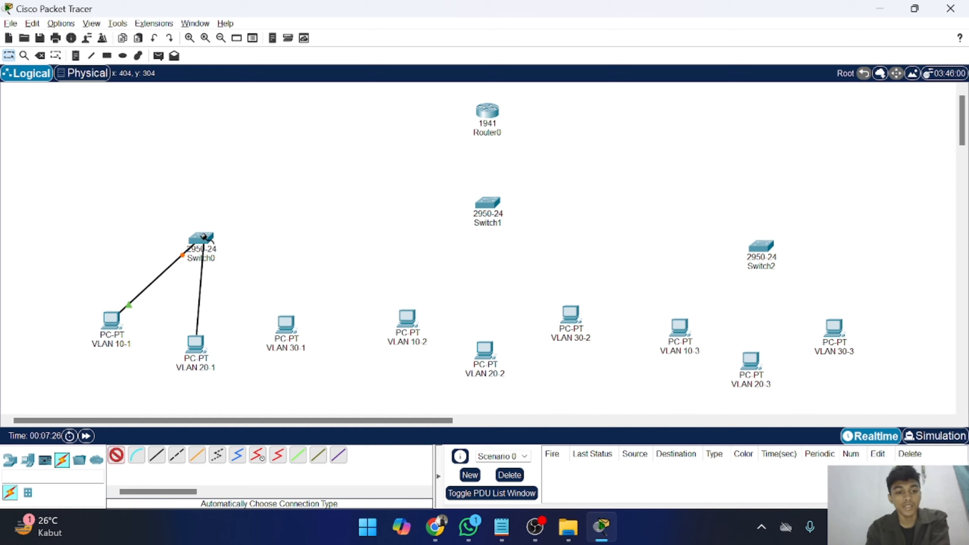
left_click(200, 241)
left_click(116, 452)
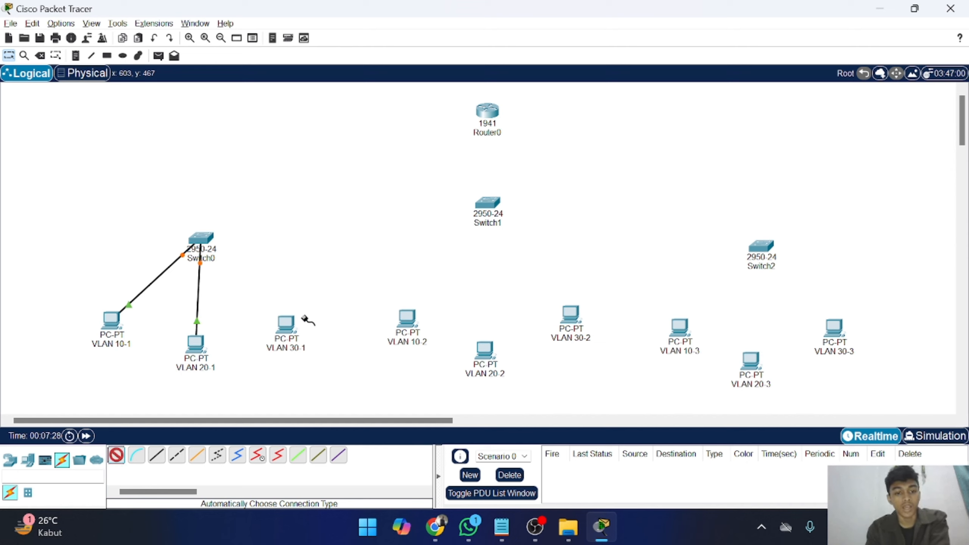
left_click(284, 323)
left_click(201, 239)
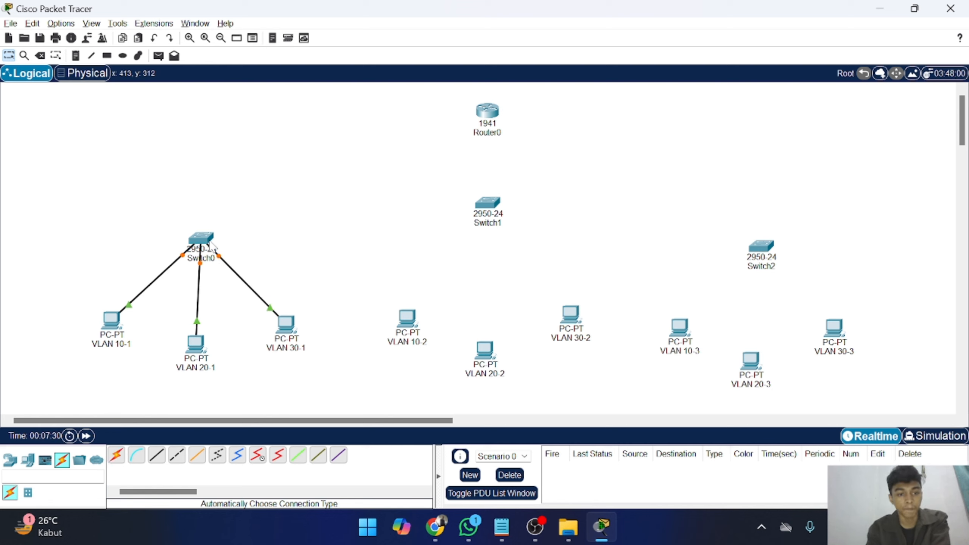
Connect the PCs VLAN 10-2, VLAN 20-2 and VLAN 30-2 to Switch1 with automatically chosen cables.
left_click(115, 454)
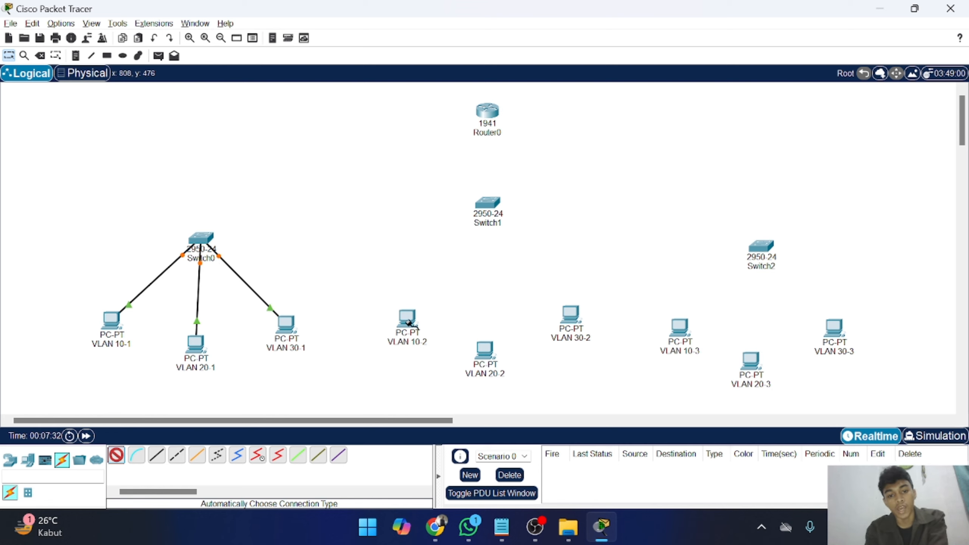
left_click(407, 318)
left_click(491, 206)
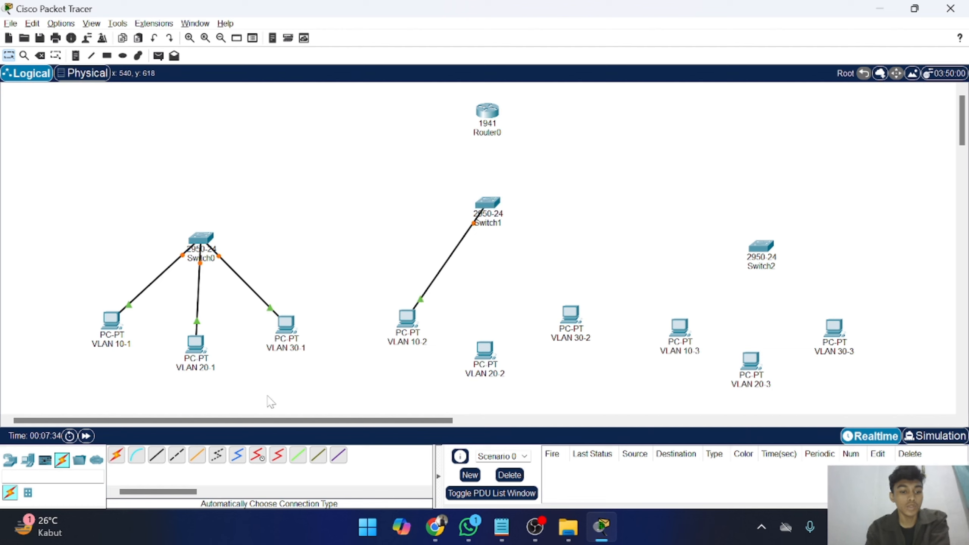
left_click(116, 455)
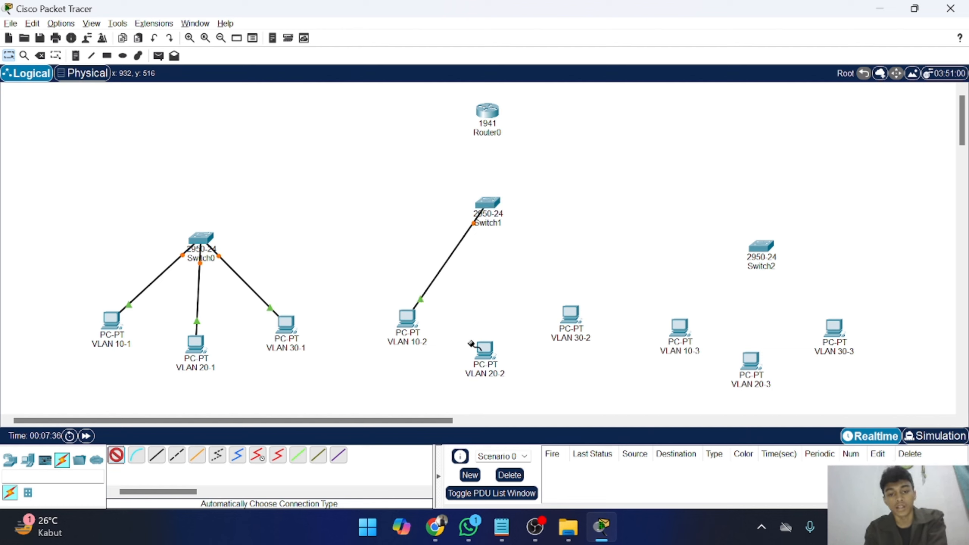
left_click(485, 351)
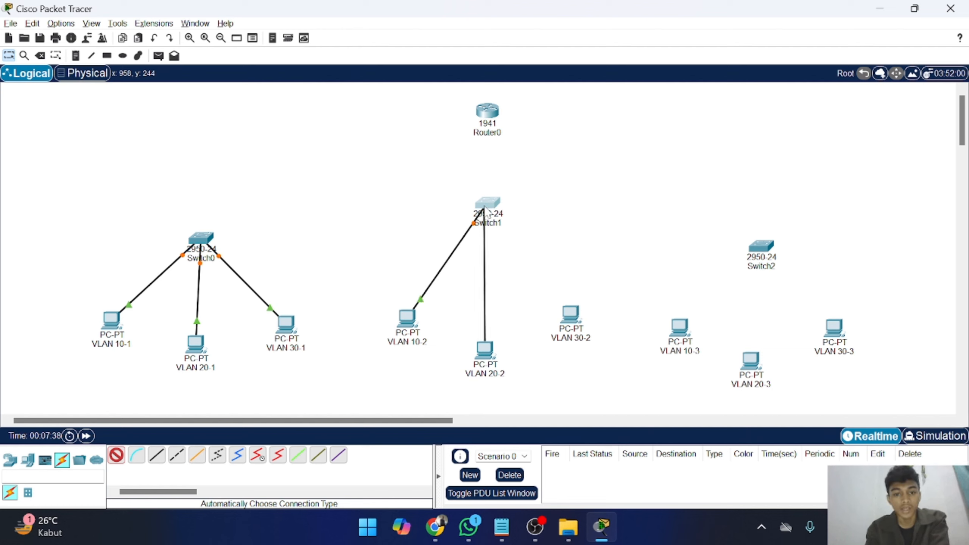
left_click(488, 204)
left_click(117, 456)
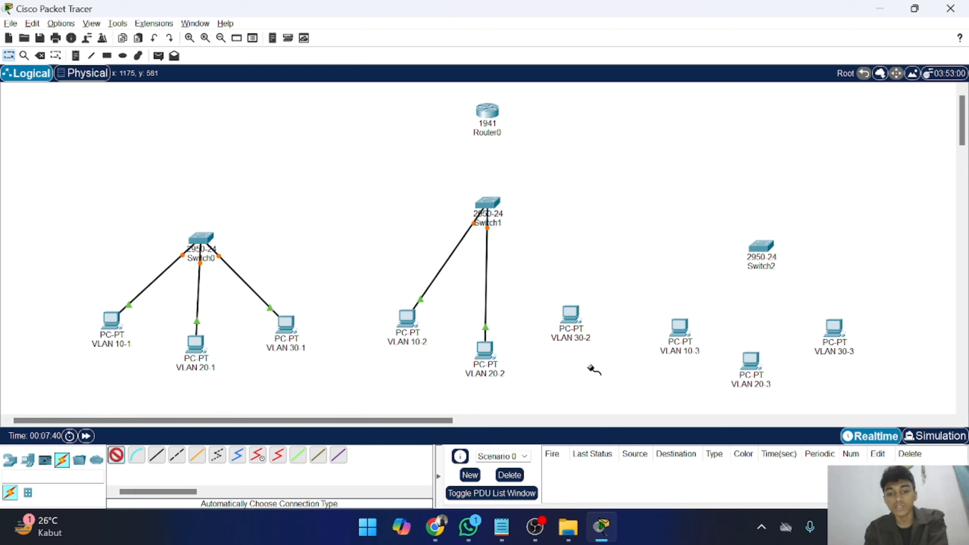
left_click(570, 317)
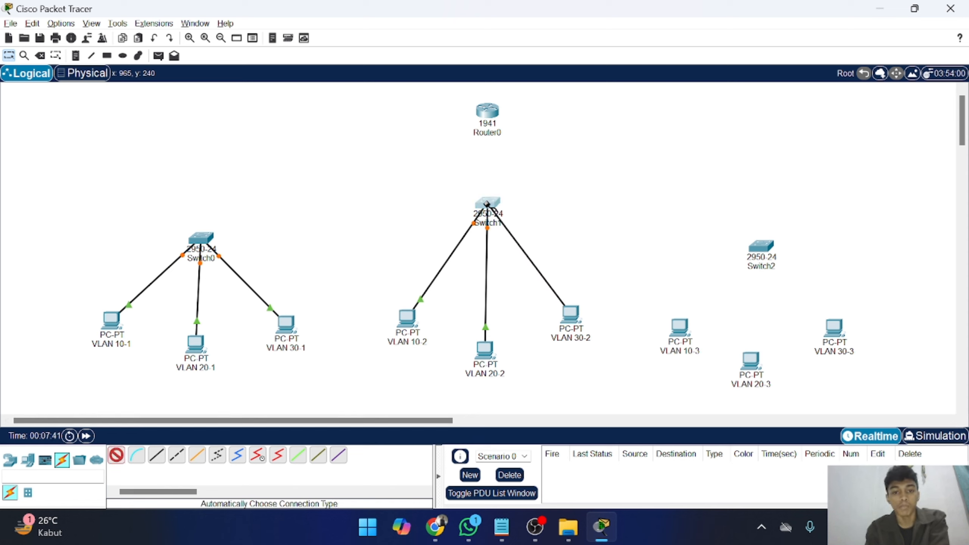
left_click(488, 202)
Connect the PCs VLAN 10-3, VLAN 20-3 and VLAN 30-3 to Switch2 with automatically chosen cables.
left_click(116, 456)
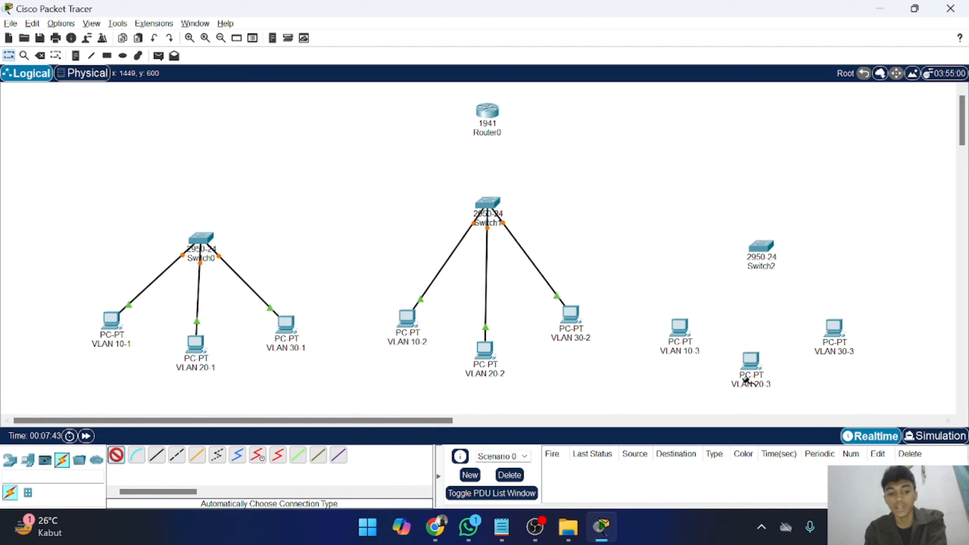
left_click(680, 328)
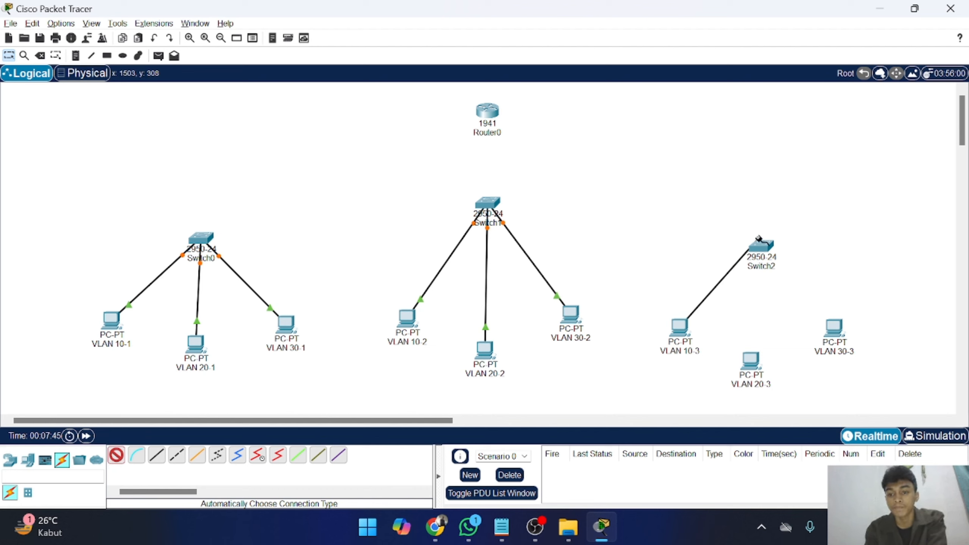
left_click(761, 246)
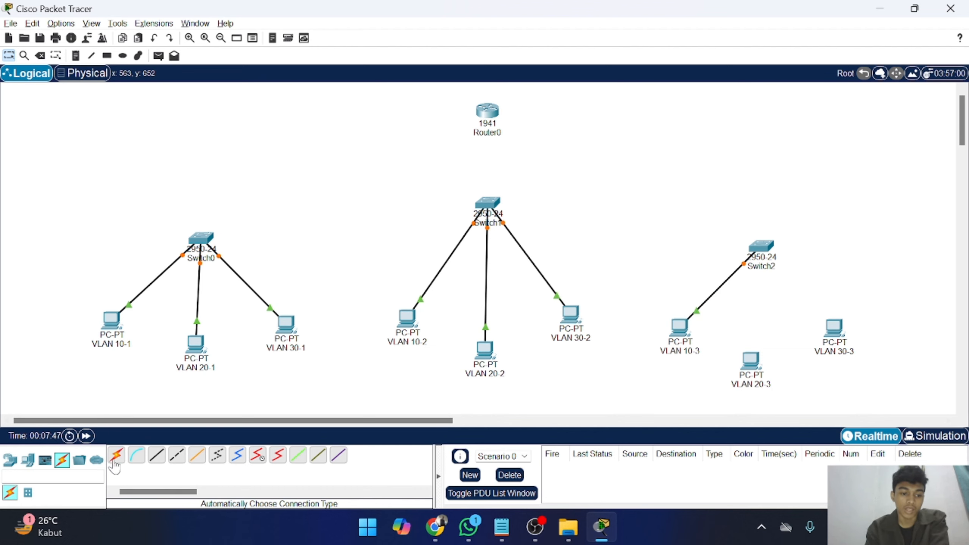
left_click(117, 456)
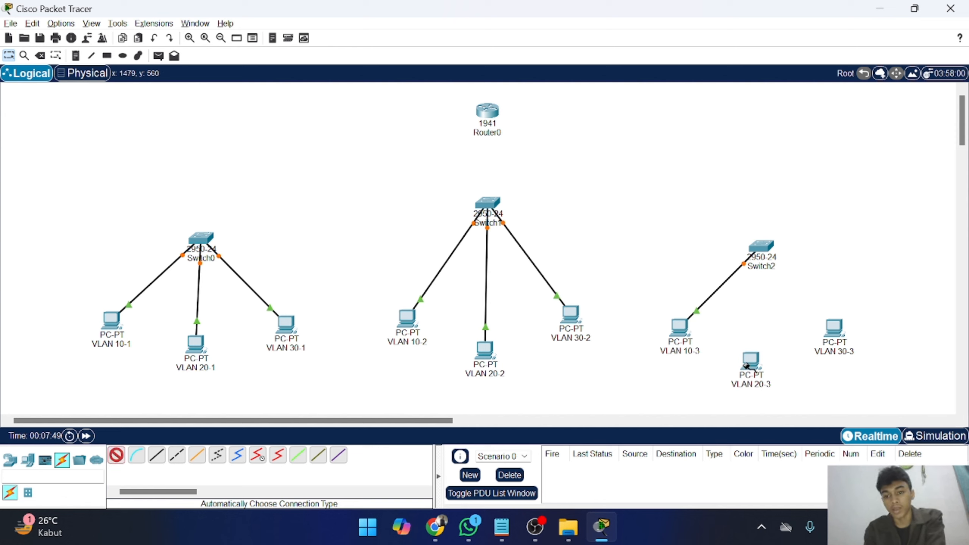
left_click(750, 360)
left_click(760, 248)
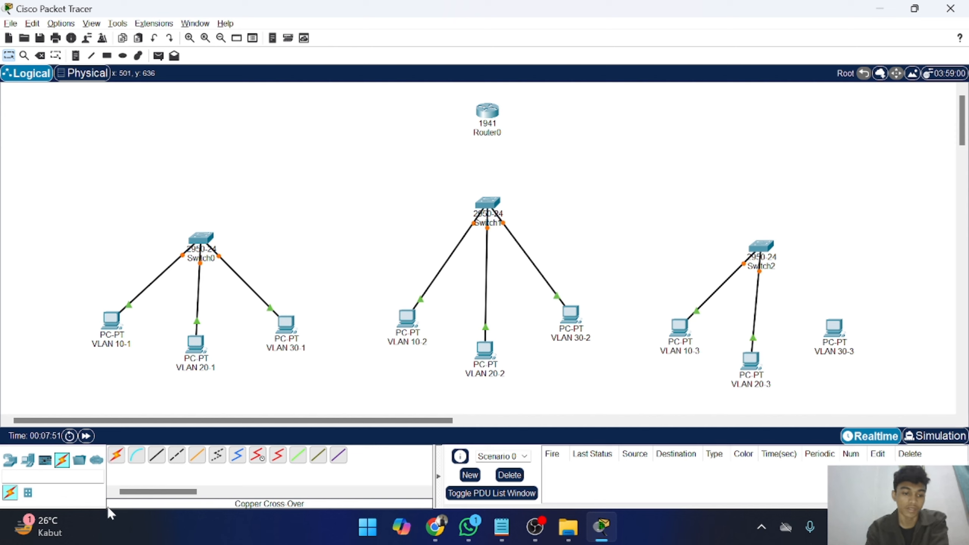
left_click(116, 456)
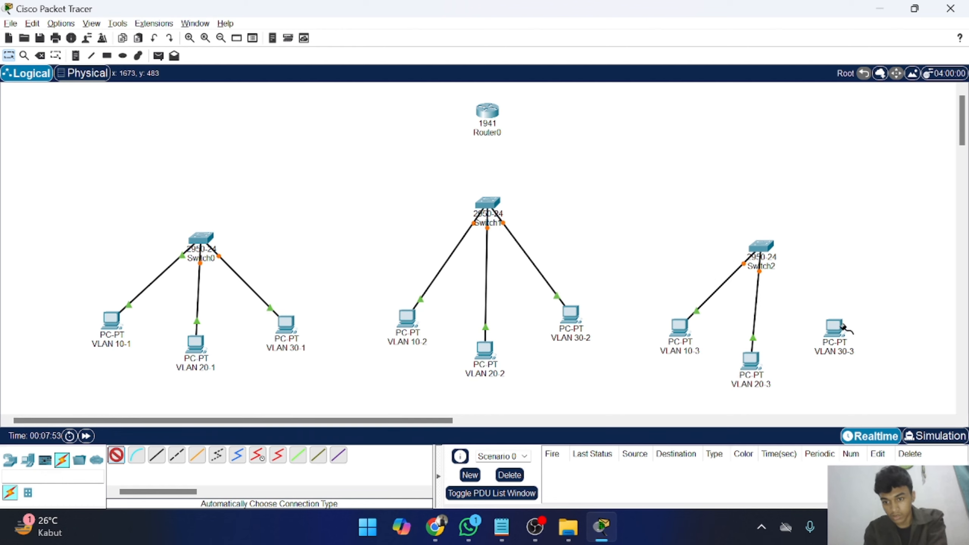
left_click(833, 328)
left_click(761, 247)
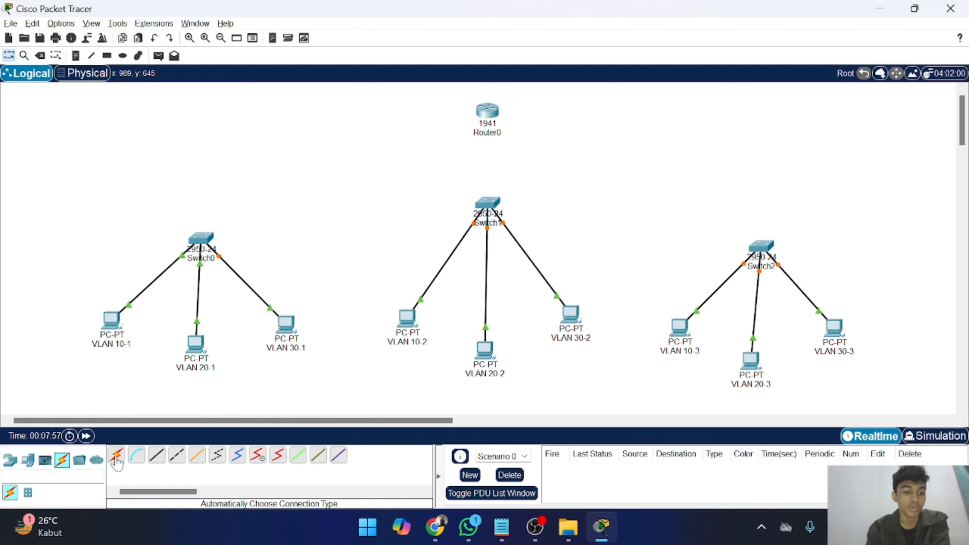
Link Switch0 and Switch2 to the central Switch1 with automatically chosen cables.
left_click(116, 457)
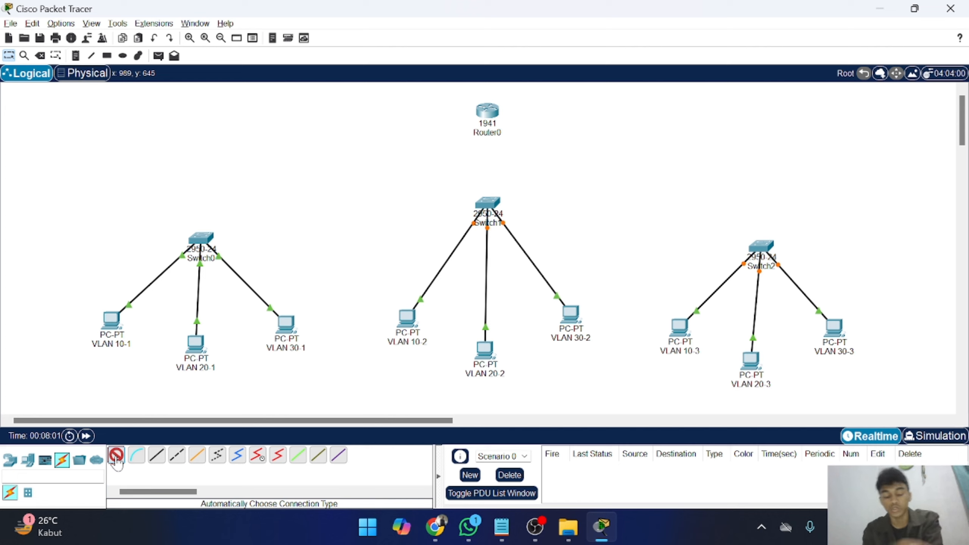
left_click(201, 238)
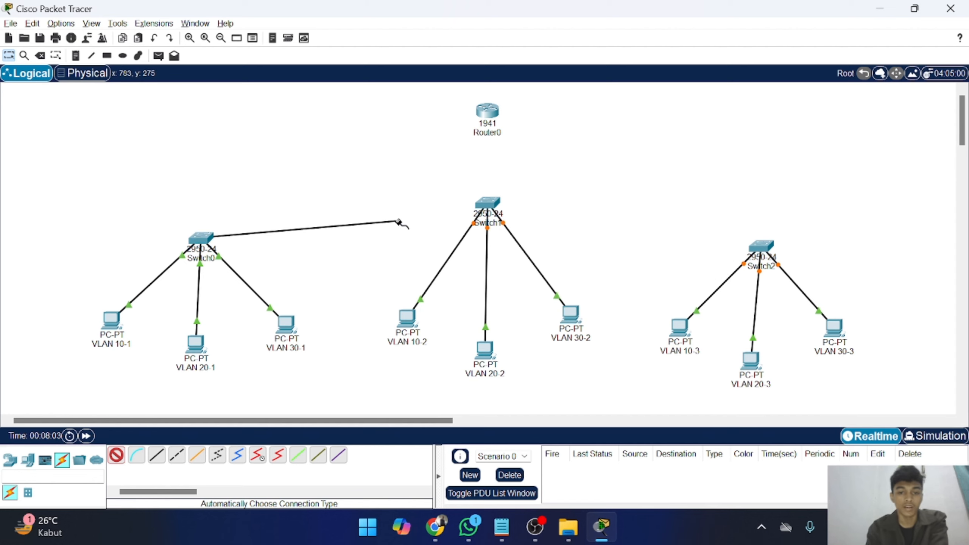
left_click(491, 200)
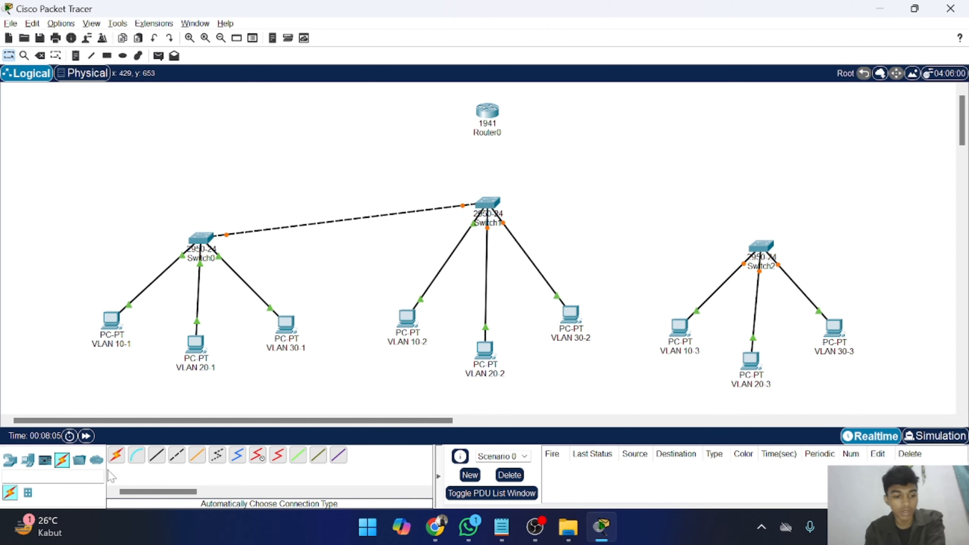
left_click(117, 456)
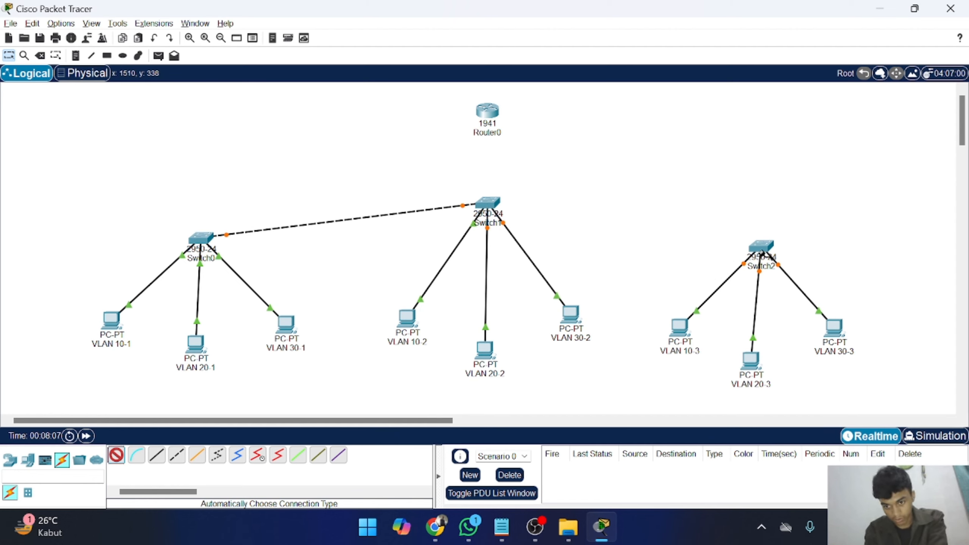
left_click(762, 250)
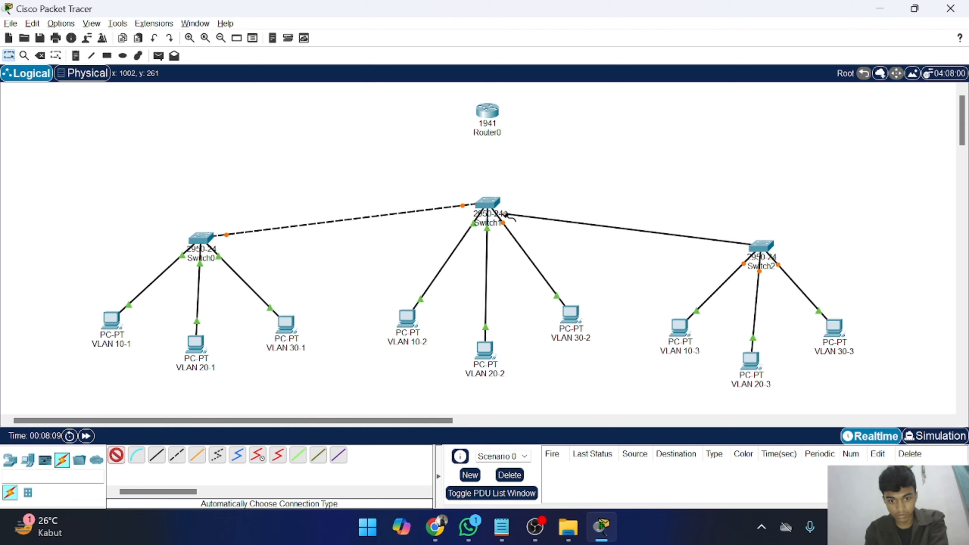
left_click(487, 204)
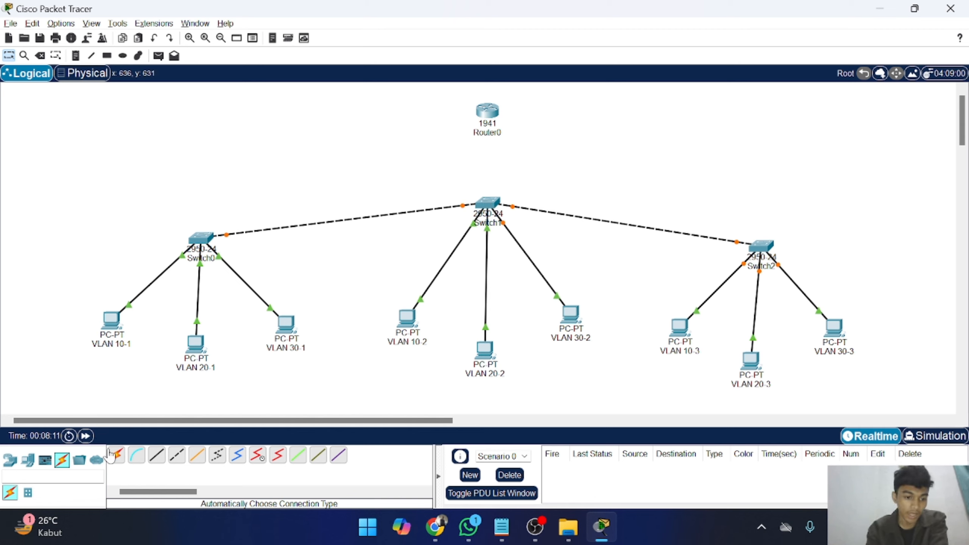
Connect Switch1 to Router0 with an automatically chosen cable.
left_click(112, 455)
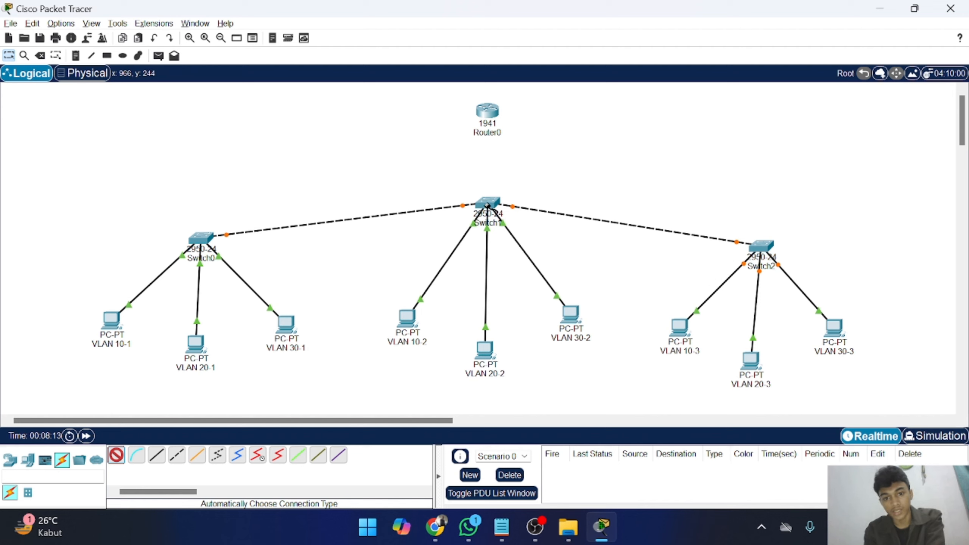
left_click(487, 205)
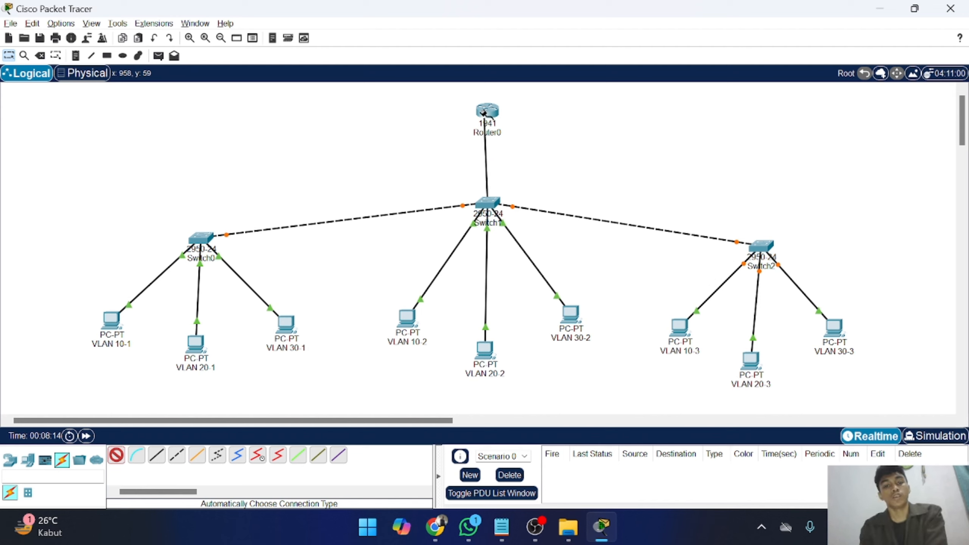
left_click(483, 112)
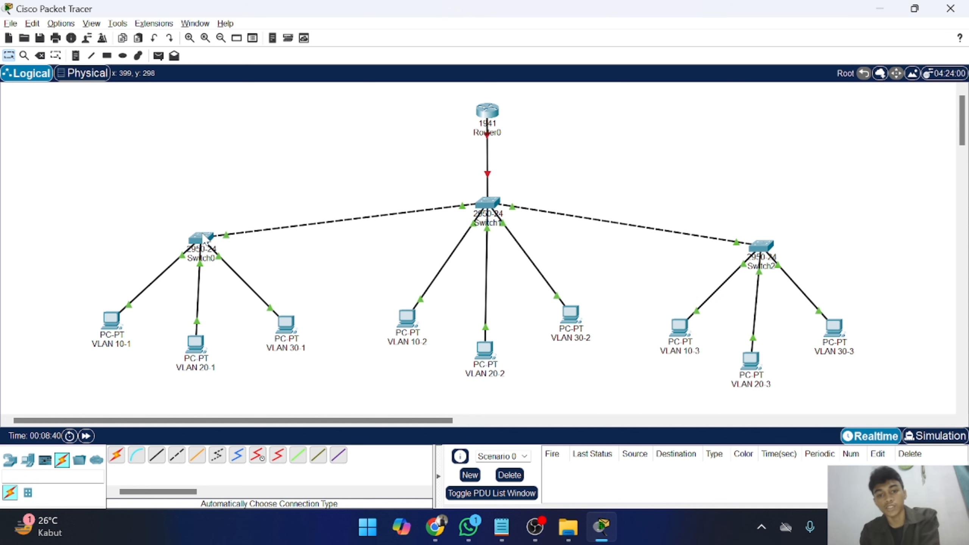
Open Switch0's command line interface and enter privileged mode with the enable command.
mouse_move(205, 238)
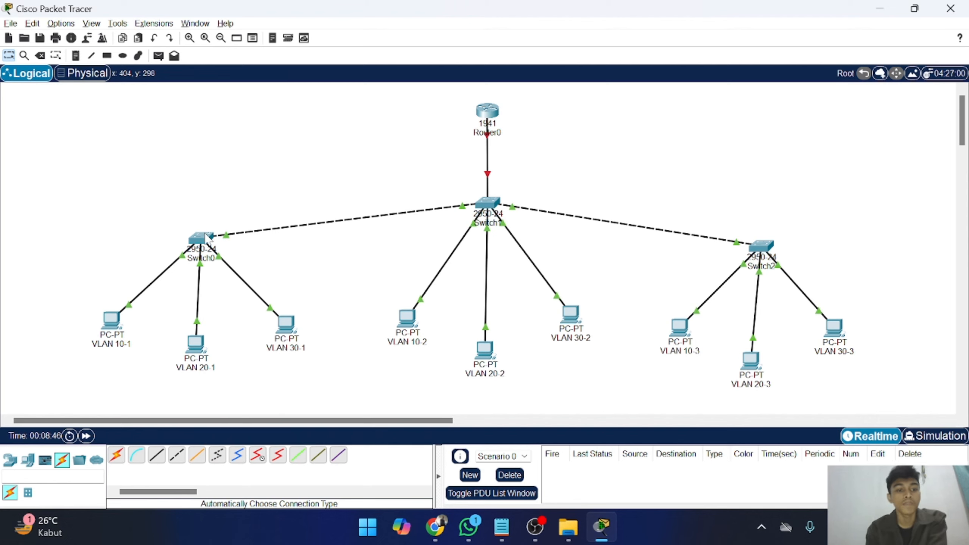
left_click(208, 239)
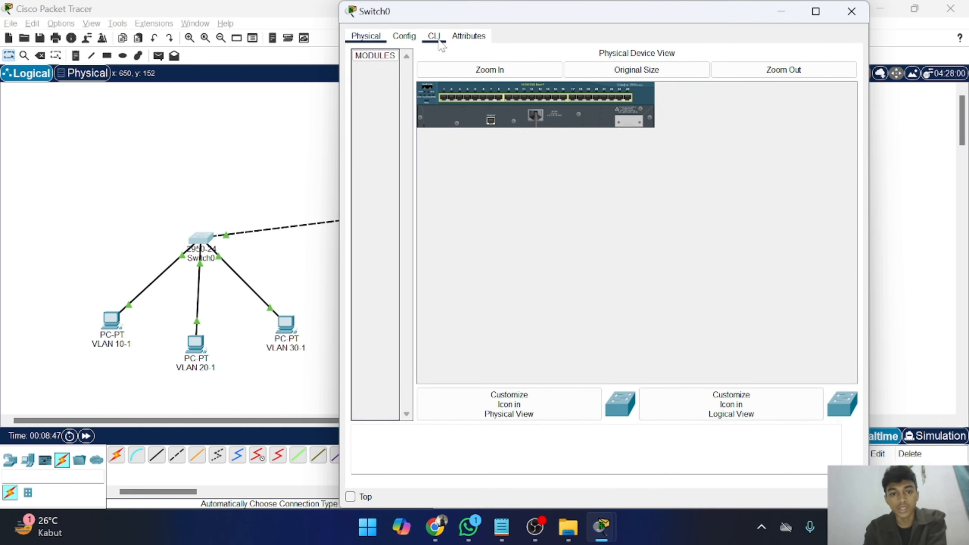
left_click(438, 42)
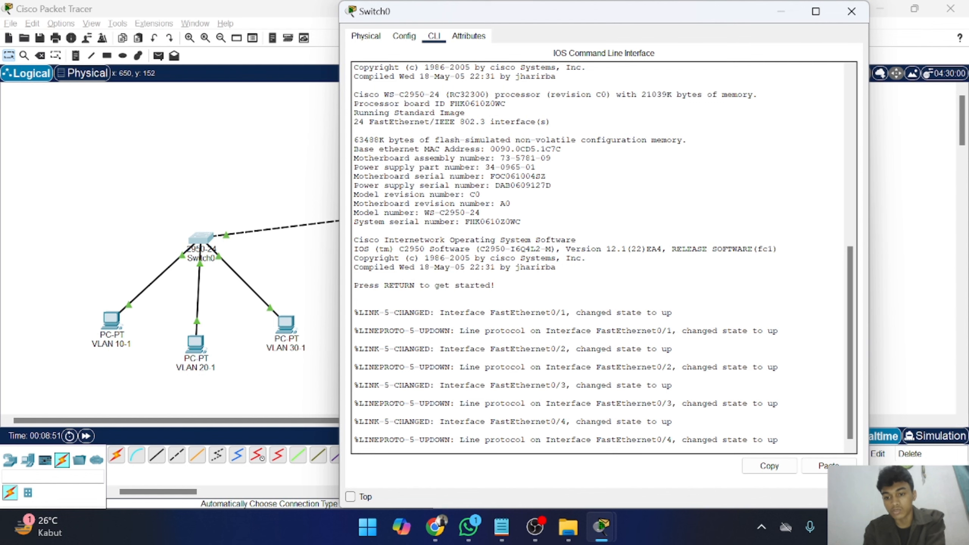
key("Return")
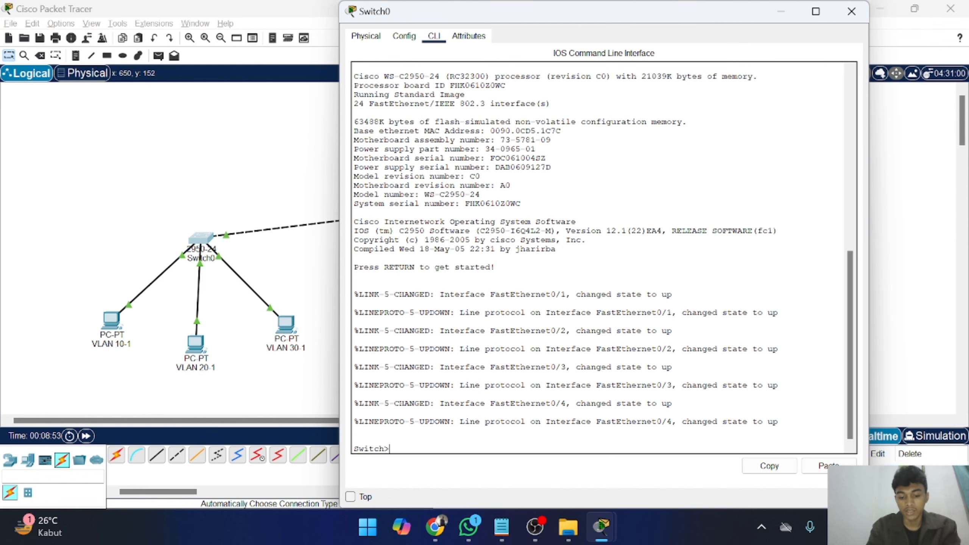
type("enable")
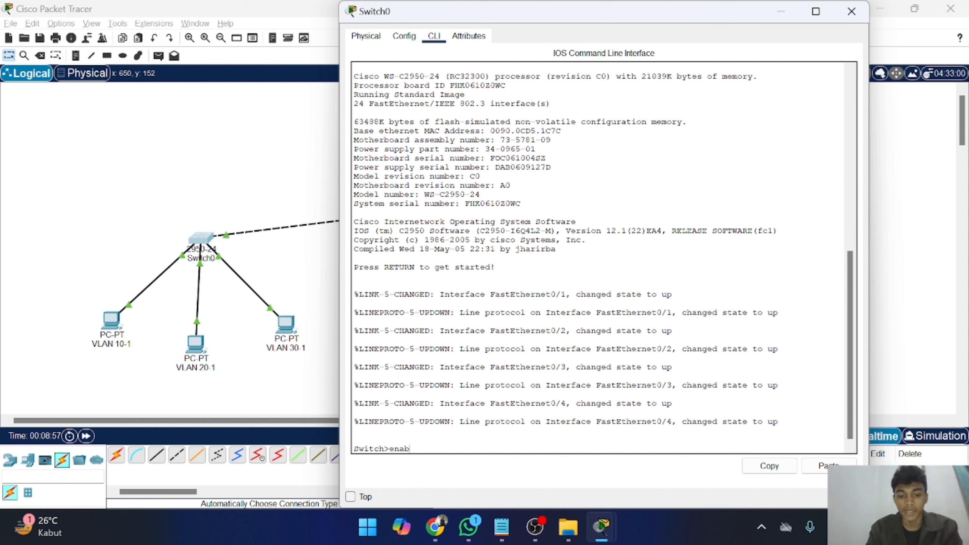
key("BackSpace")
type("ble")
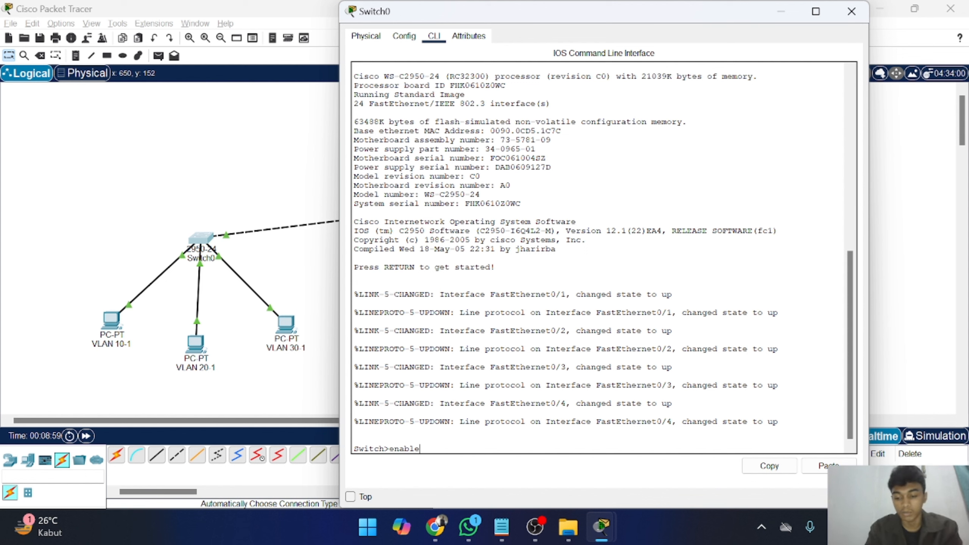
key("Return")
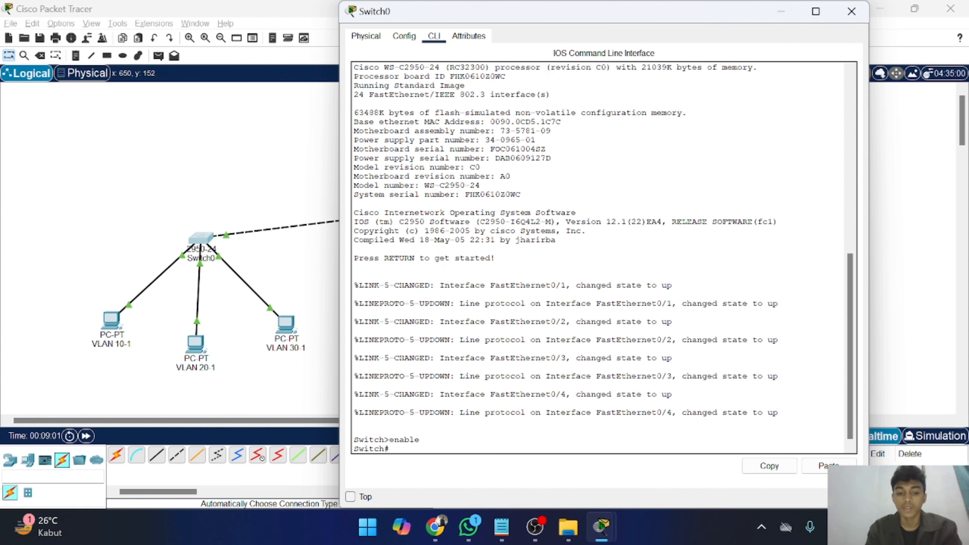
Enter global configuration mode on Switch0 with the configure terminal command.
type("confi")
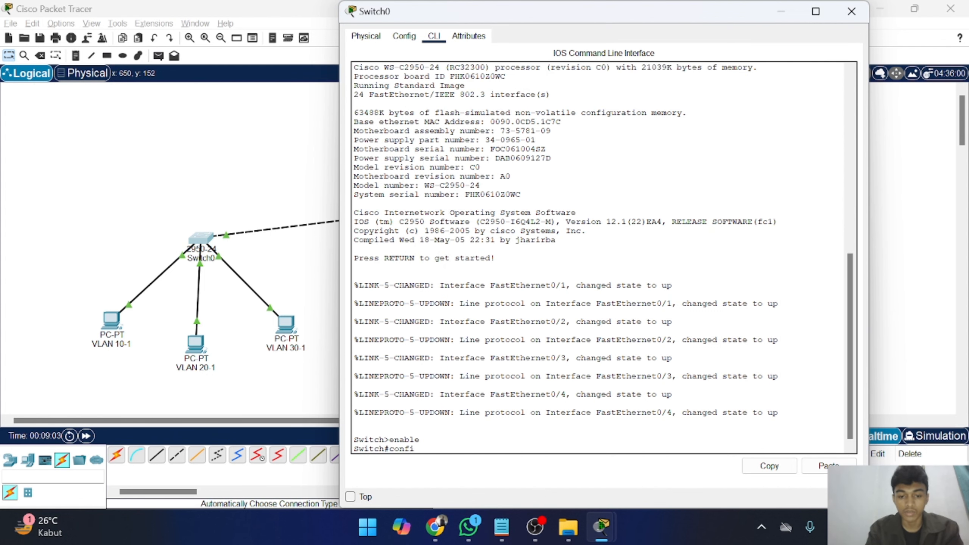
type("gure term")
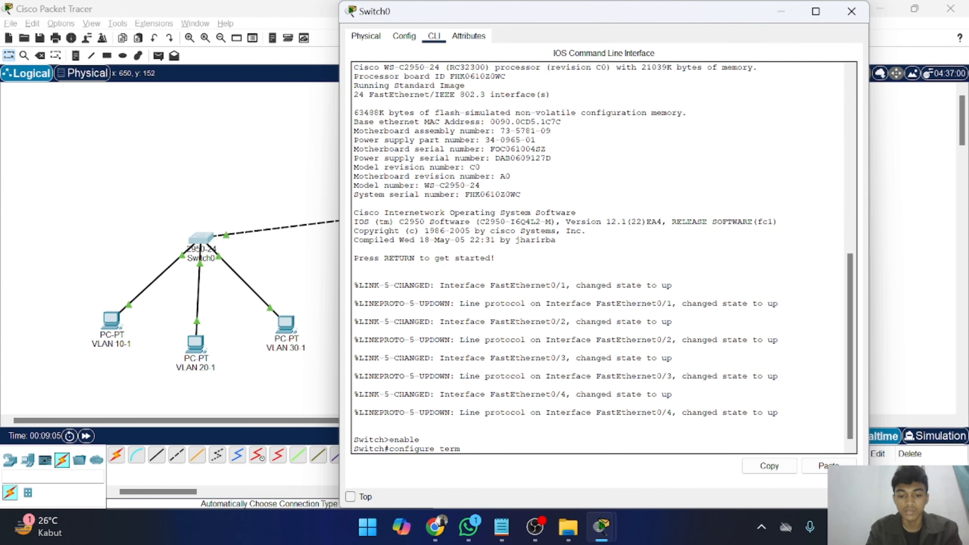
type("inal")
key("Return")
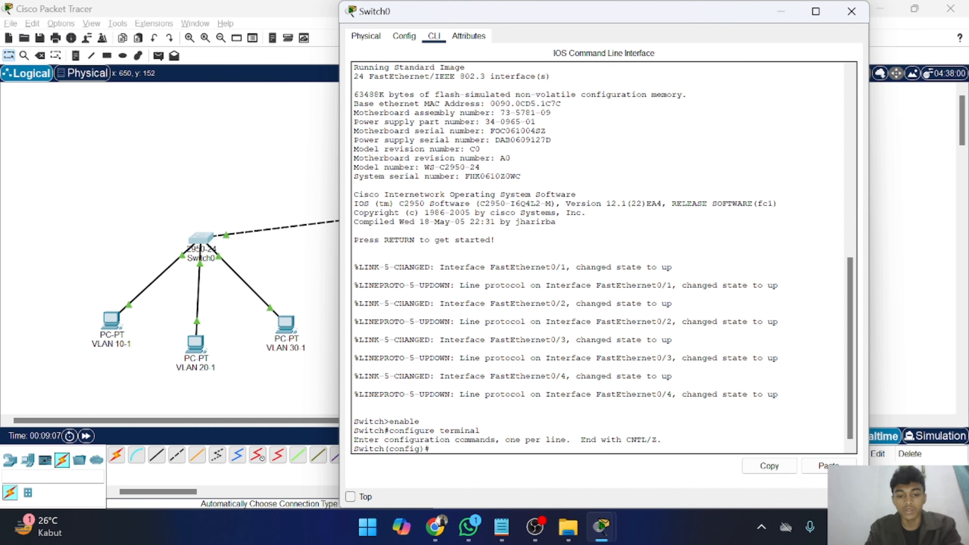
Create VLAN 10 on Switch0 and name it HR.
type("v")
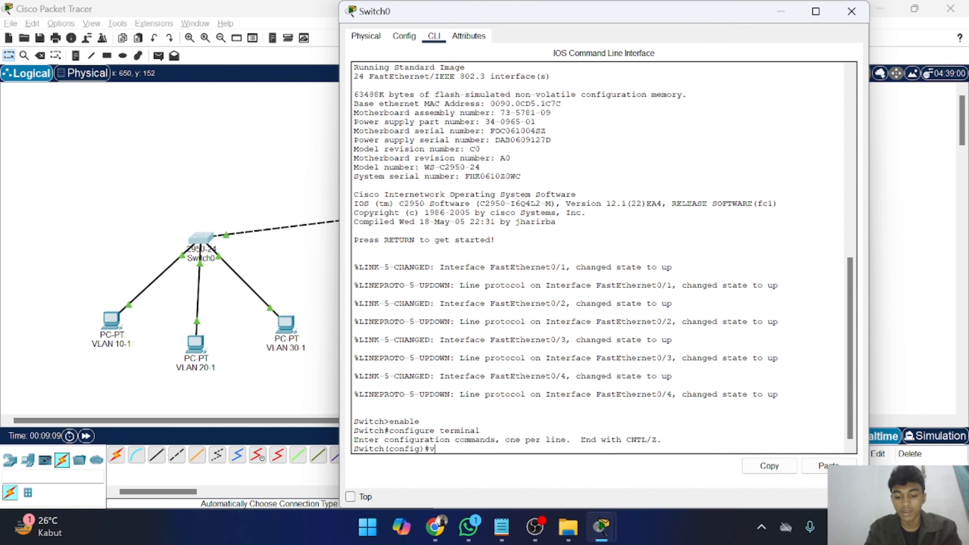
type("lan 10")
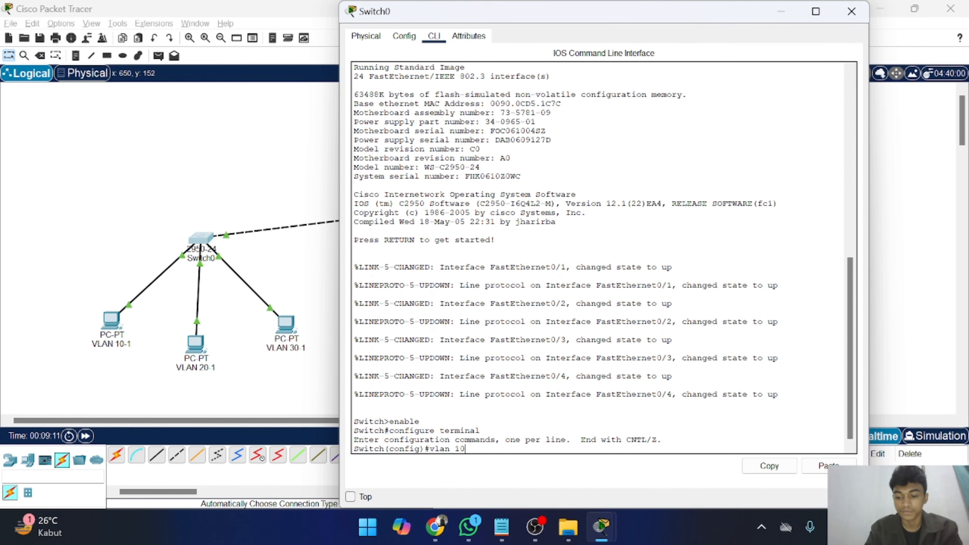
key("Return")
type("na")
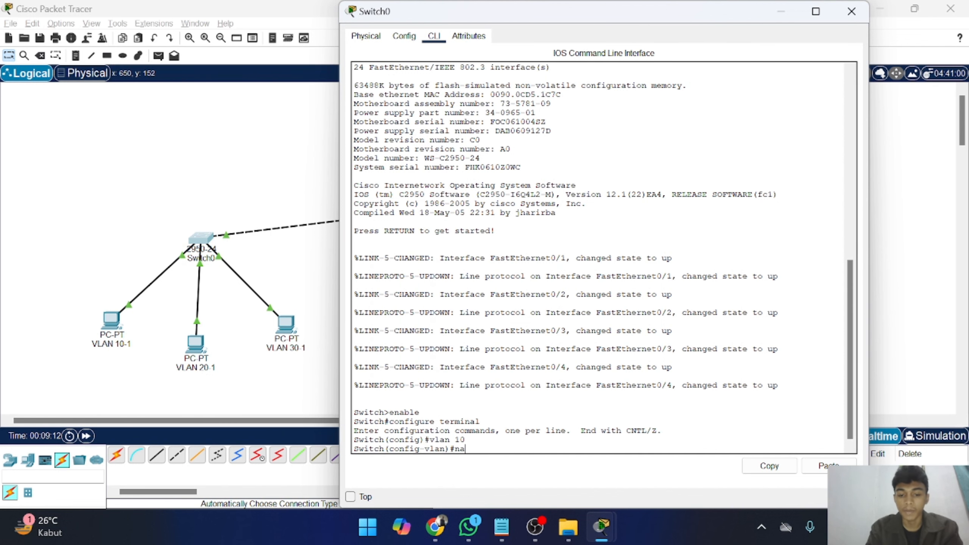
type("me ")
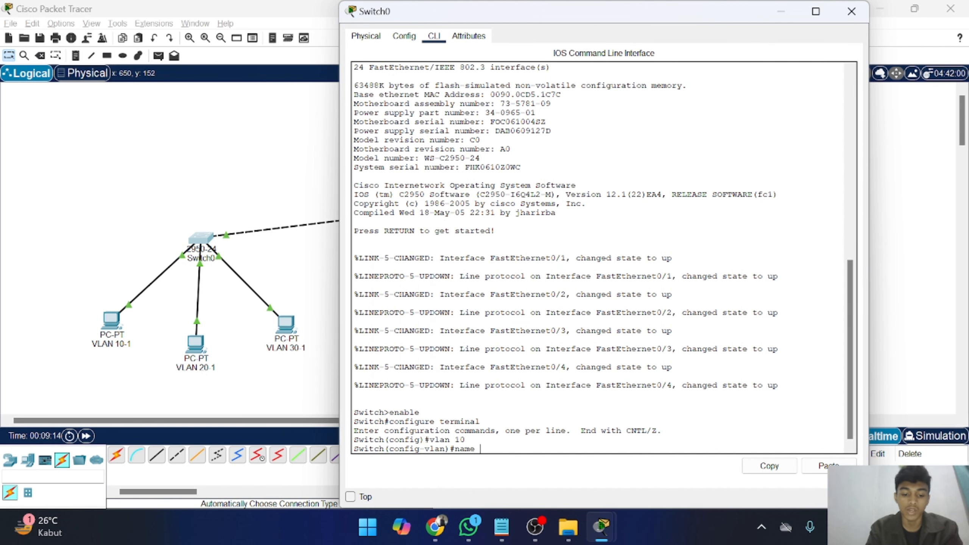
type("H")
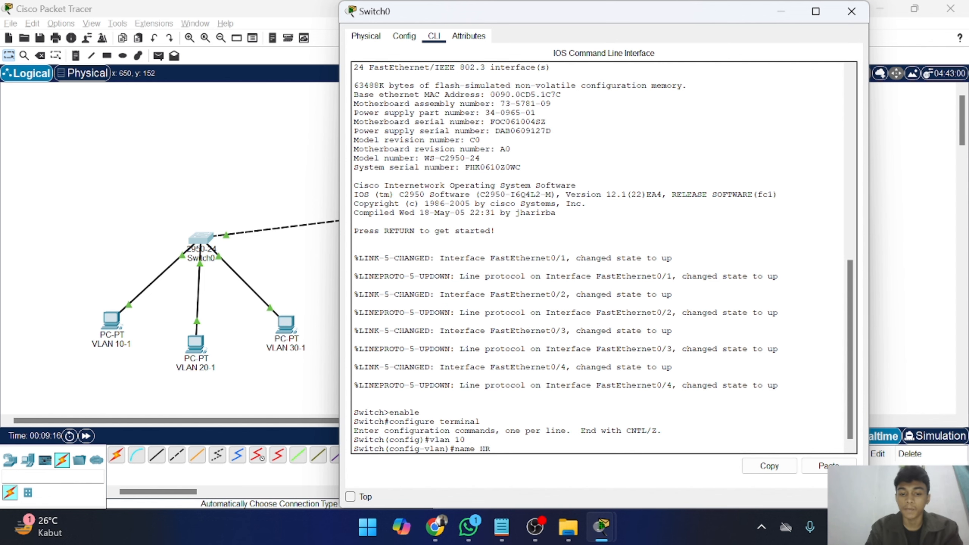
type("R")
key("Return")
Create VLAN 20 on Switch0 and name it IT.
type("vlan ")
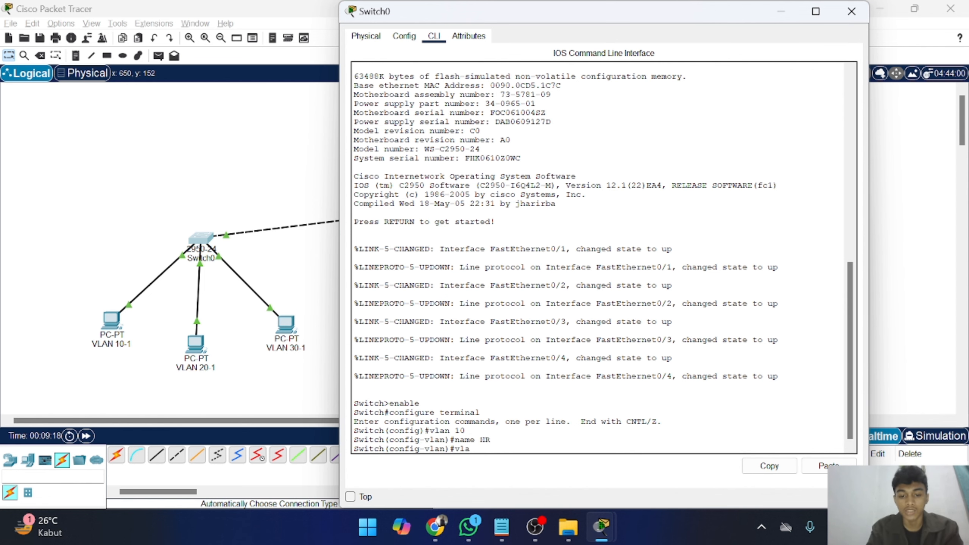
type("20")
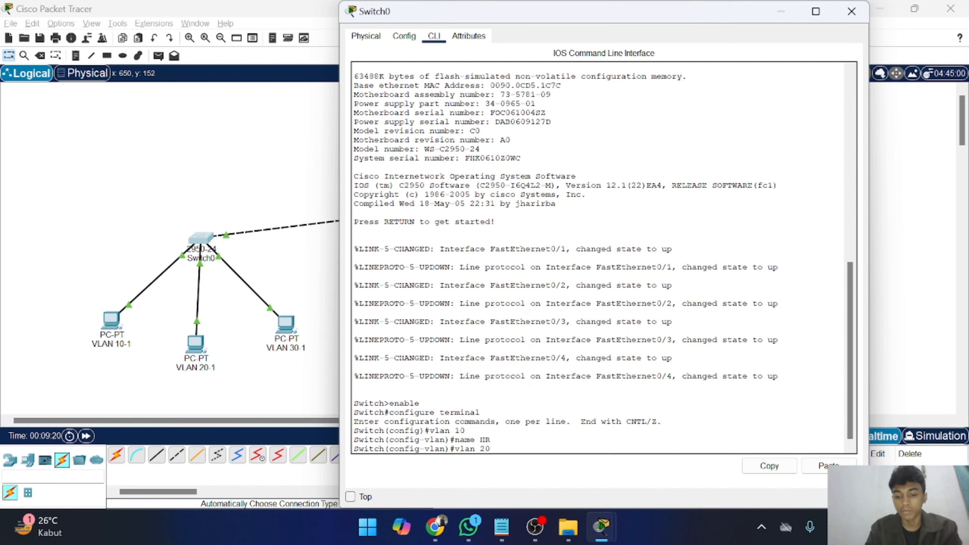
key("Return")
type("name I")
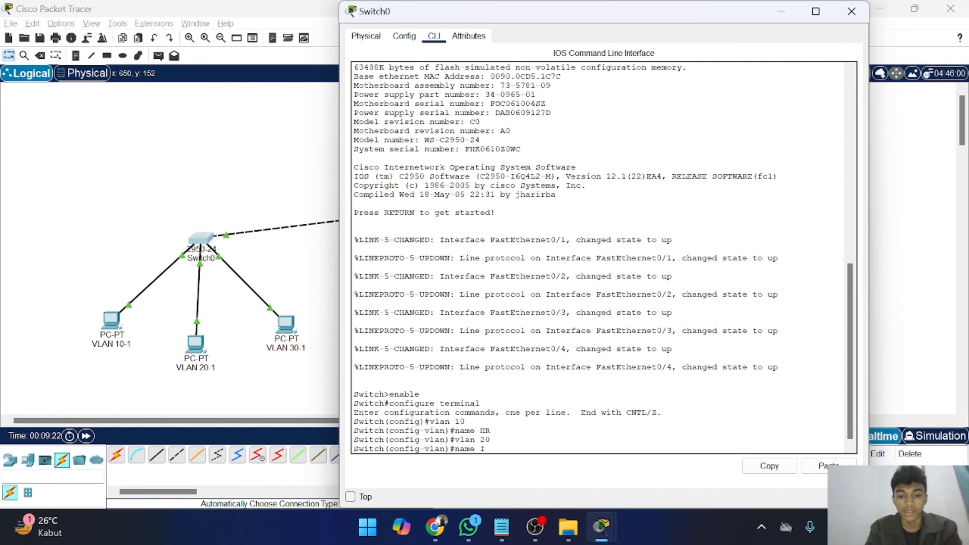
type("T")
key("Return")
Create VLAN 30 on Switch0, name it Finance, and exit VLAN configuration.
type("vlan)#vla")
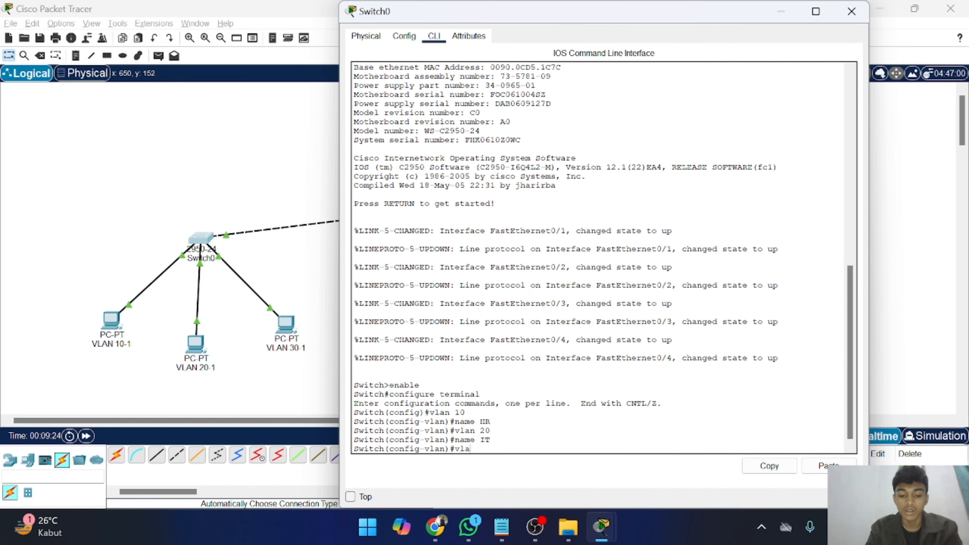
type("n 30")
key("Return")
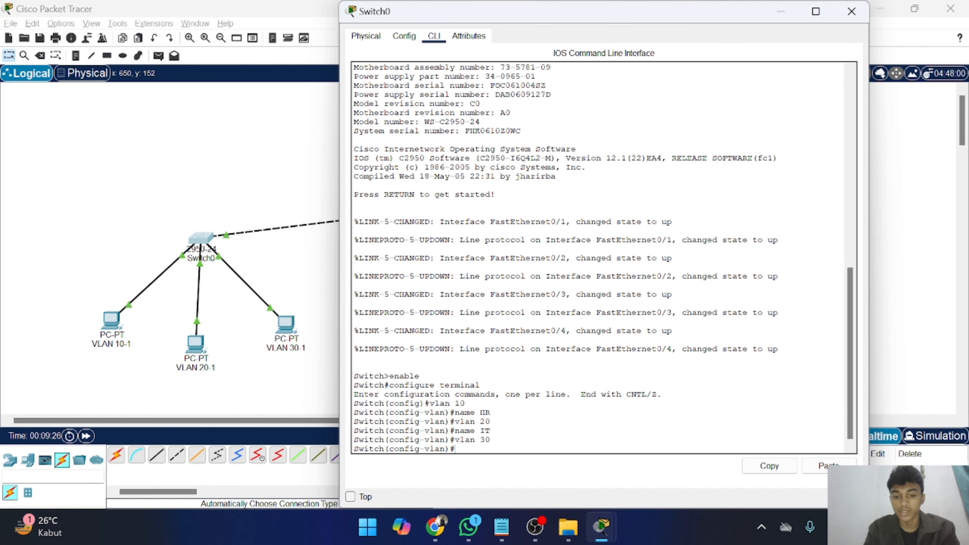
type("name")
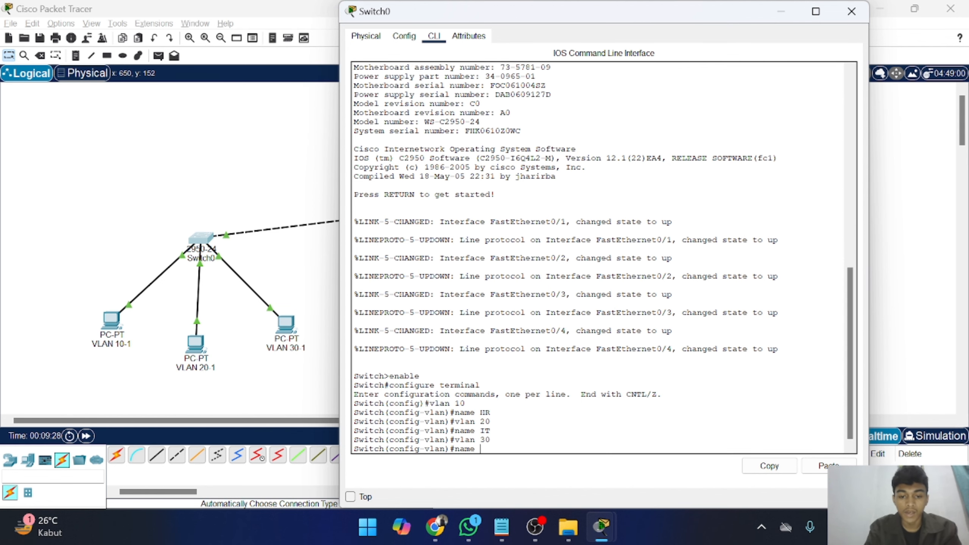
type(" Finance")
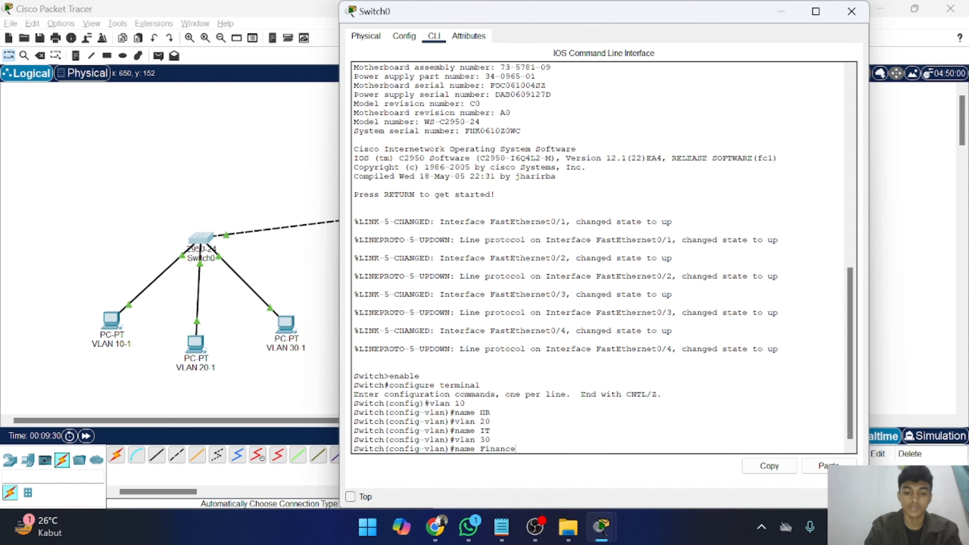
key("Return")
type("exit")
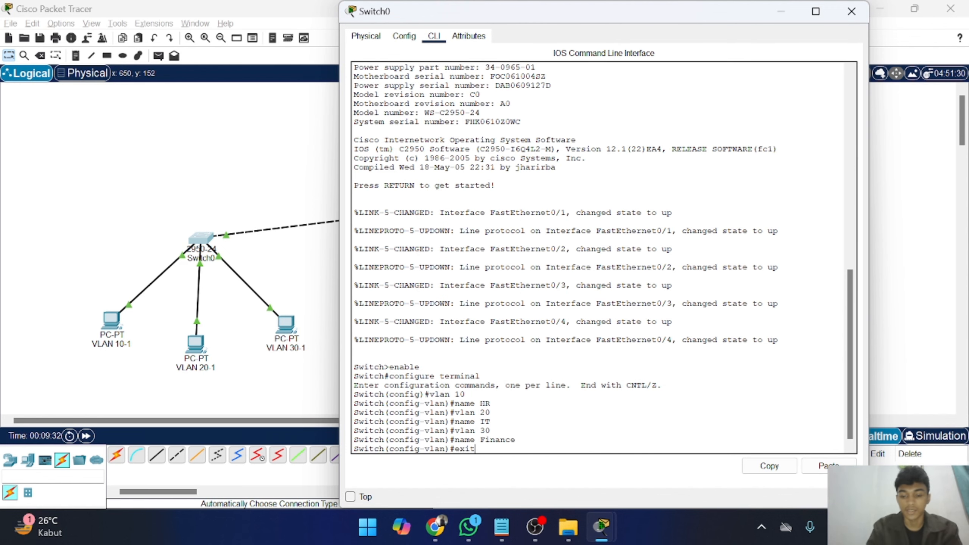
key("Return")
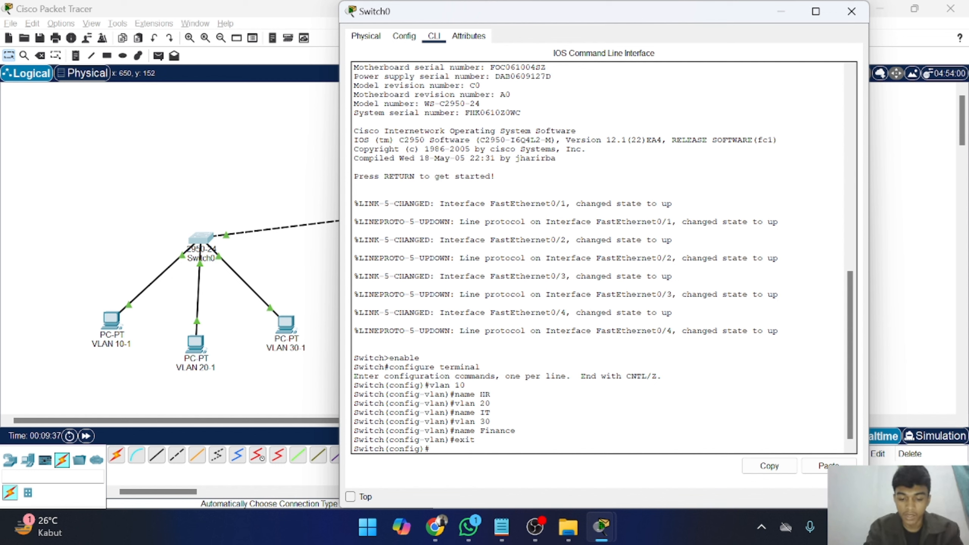
Enter configuration of interface fa0/1 and set it to access mode with switchport mode access.
type("in")
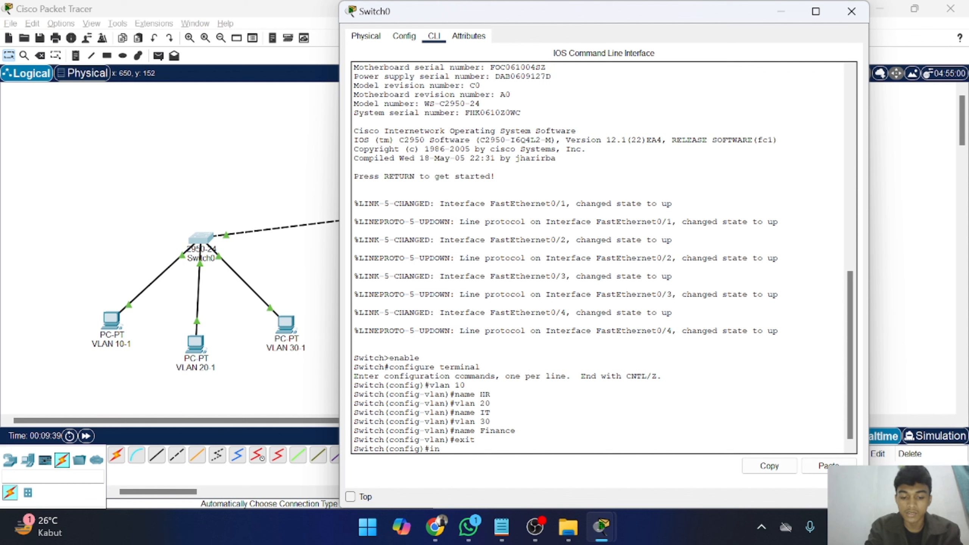
type("terface ")
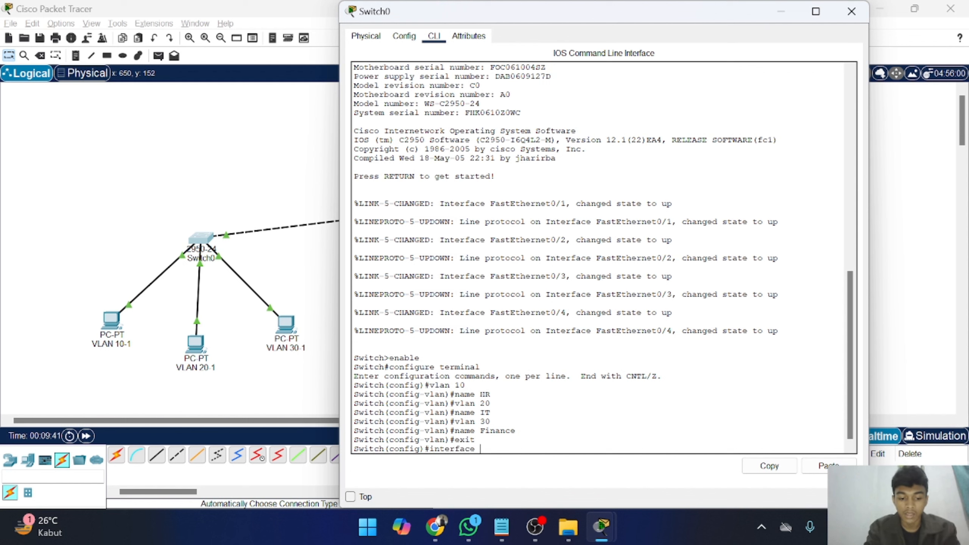
type("fa0/1")
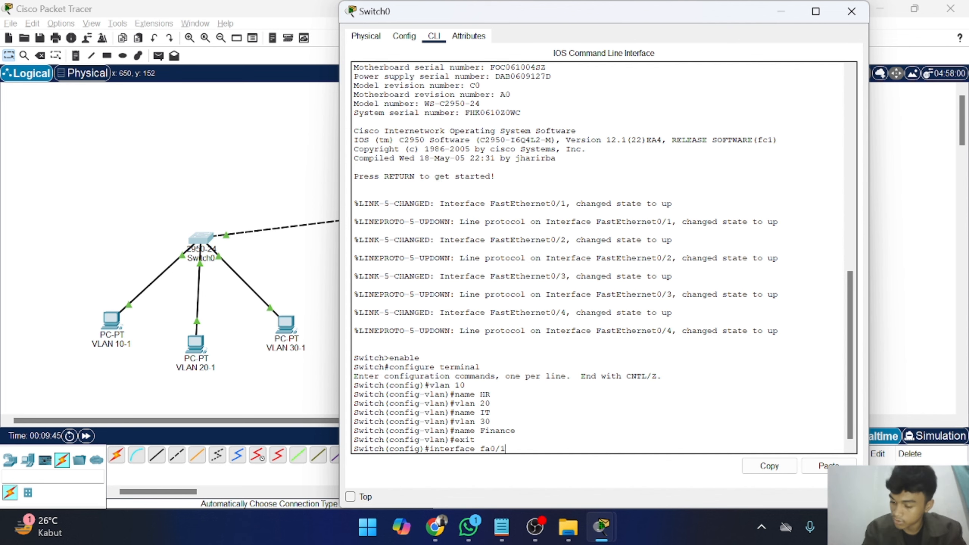
key("Return")
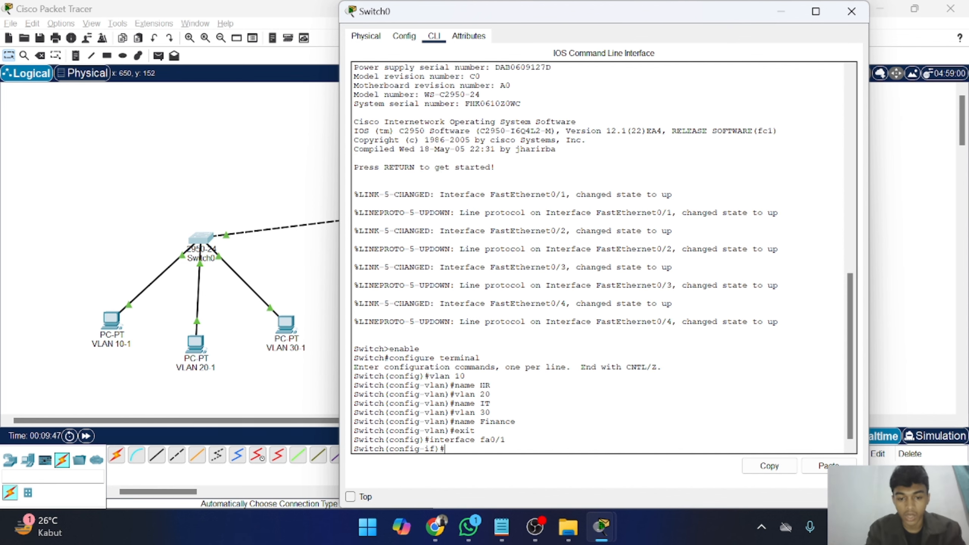
type("switc")
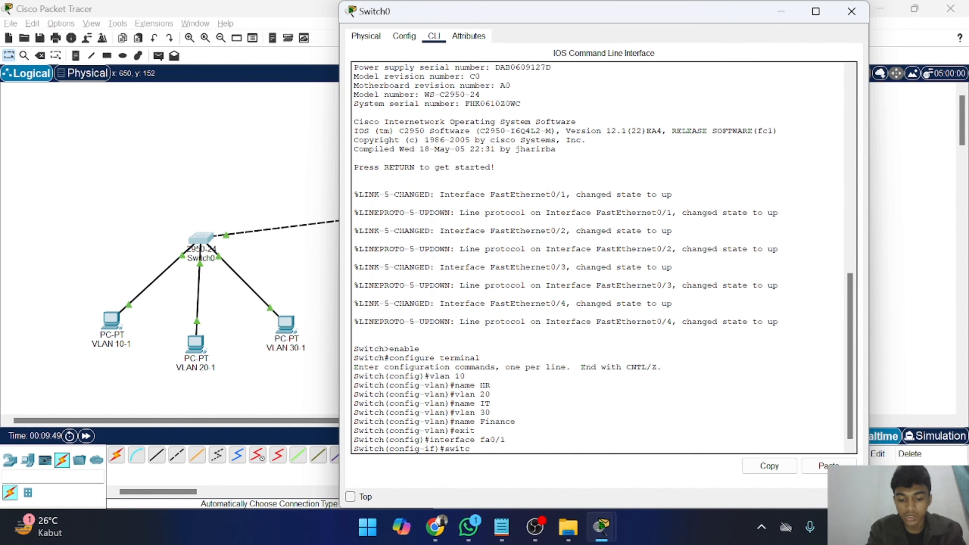
type("hport mo")
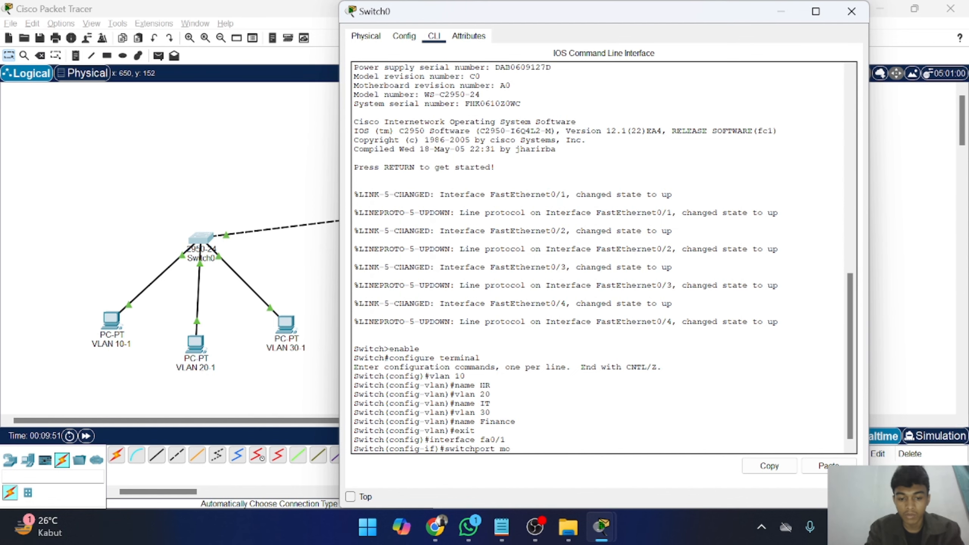
type("de access")
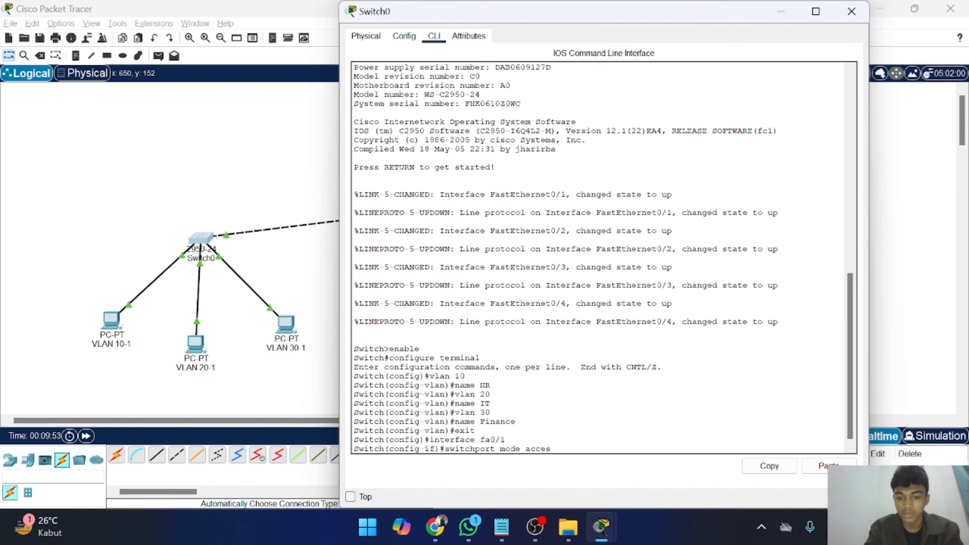
key("Return")
Assign interface fa0/1 to VLAN 10 with switchport access vlan 10 and exit the interface configuration.
type("switch")
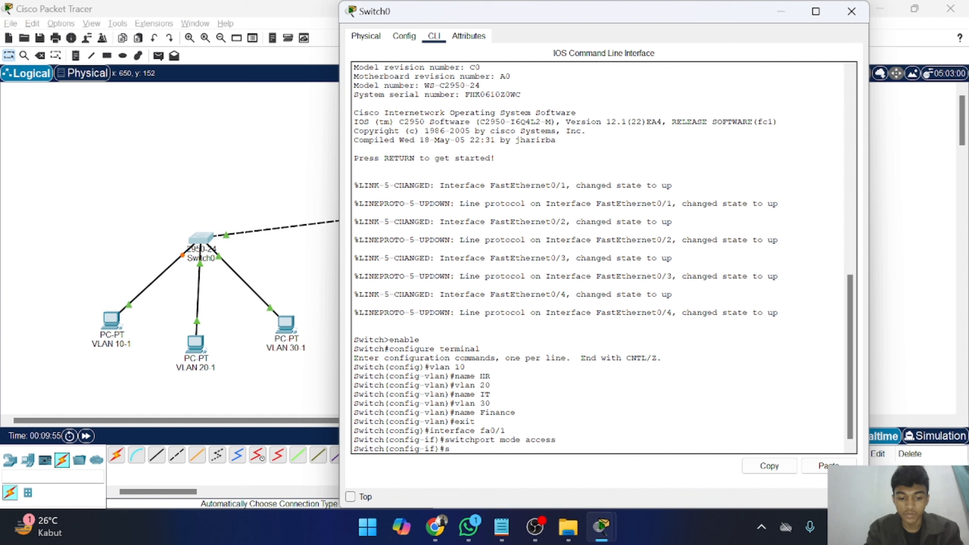
type("port acces")
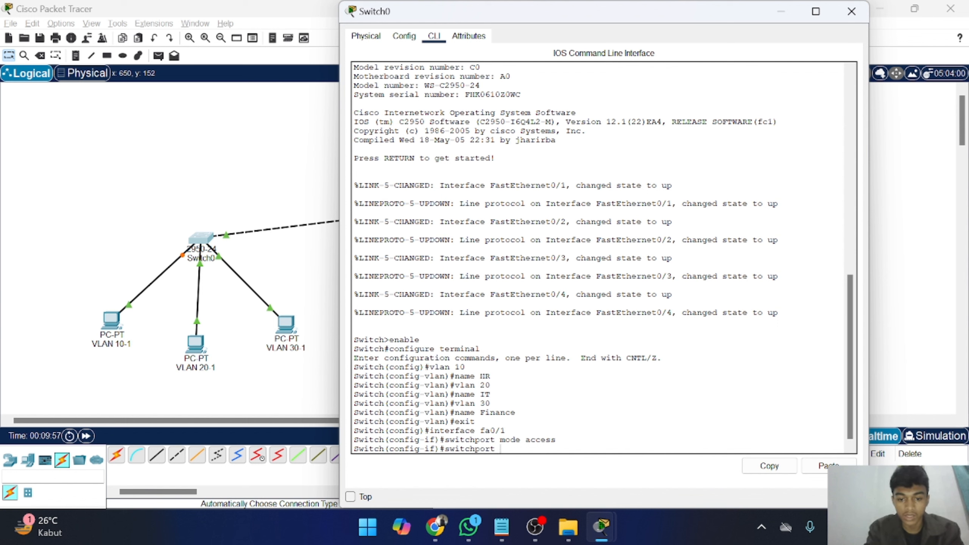
type("vlan 11")
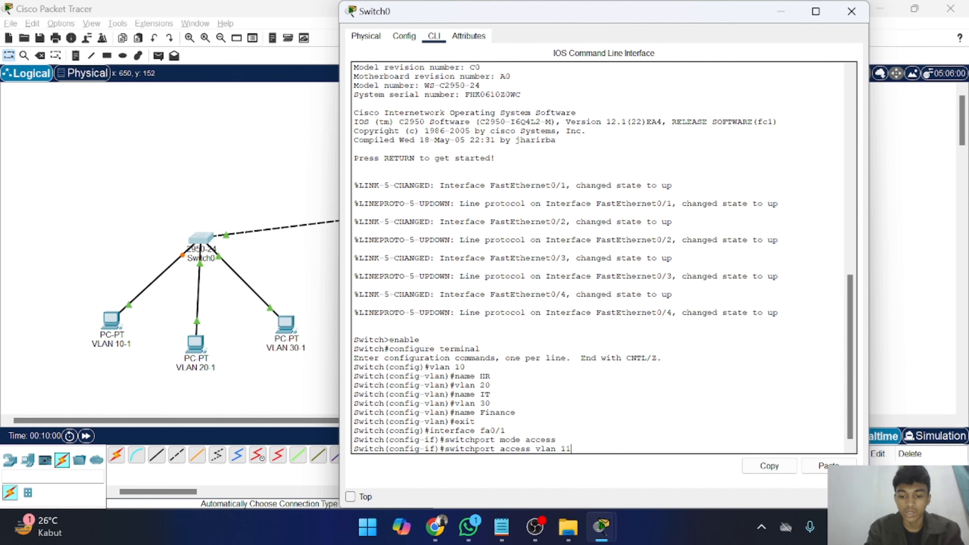
key("BackSpace")
type("0")
key("Return")
type("exit")
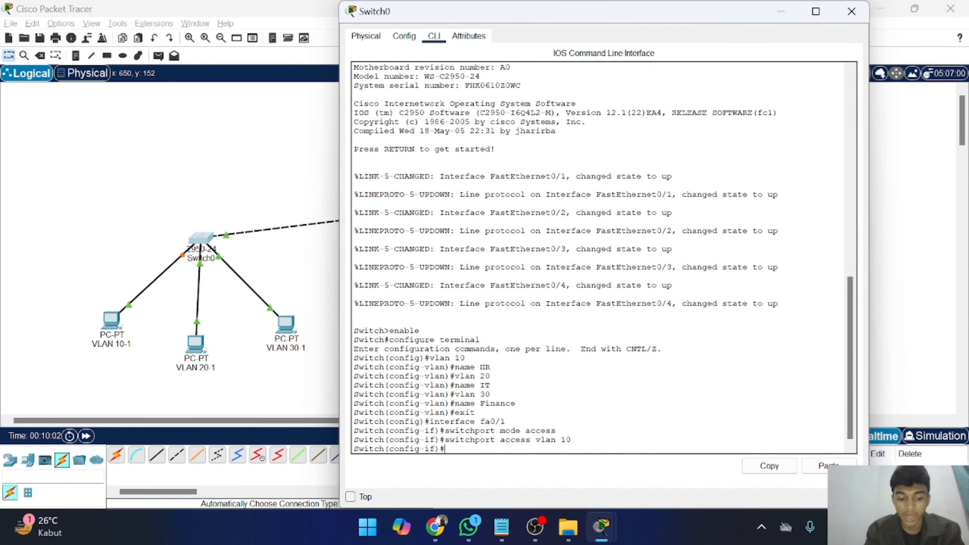
key("Return")
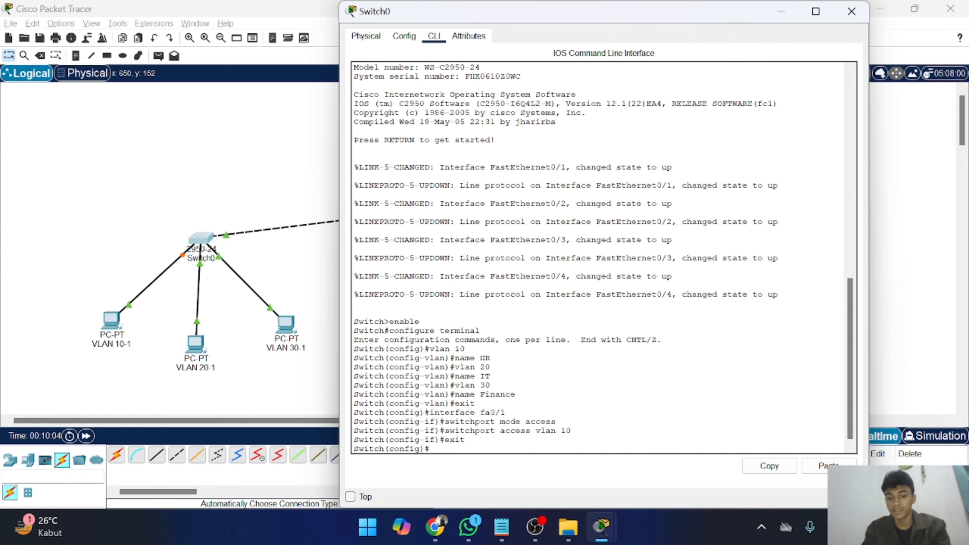
Enter configuration of interface fa0/2 and set it to access mode with switchport mode access.
key("Up")
key("Up")
key("Up")
key("Up")
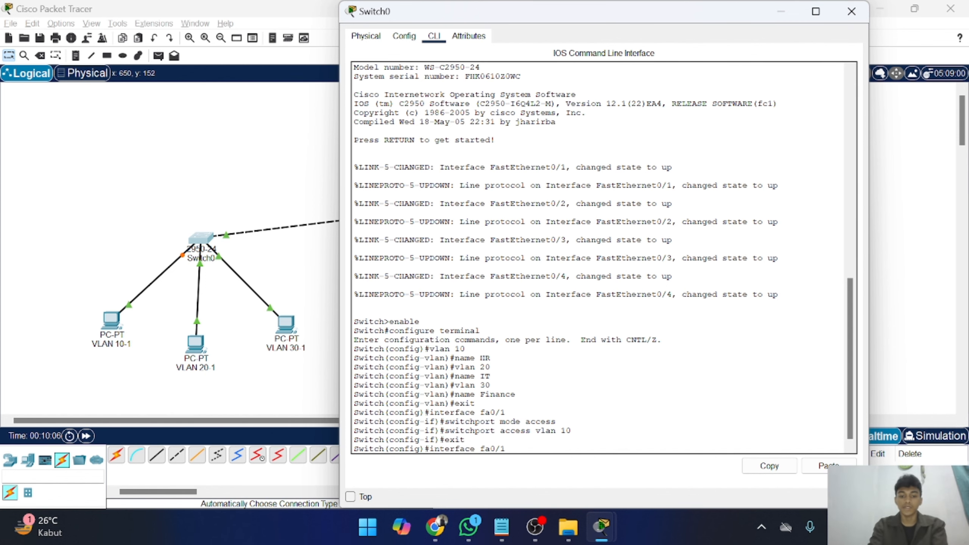
type("2")
key("Return")
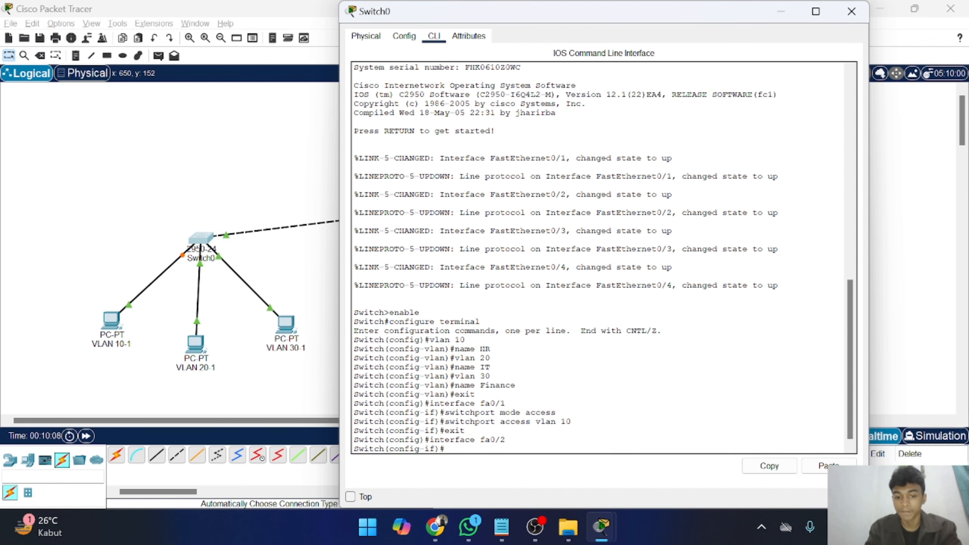
key("Up")
key("Up")
key("Up")
key("Up")
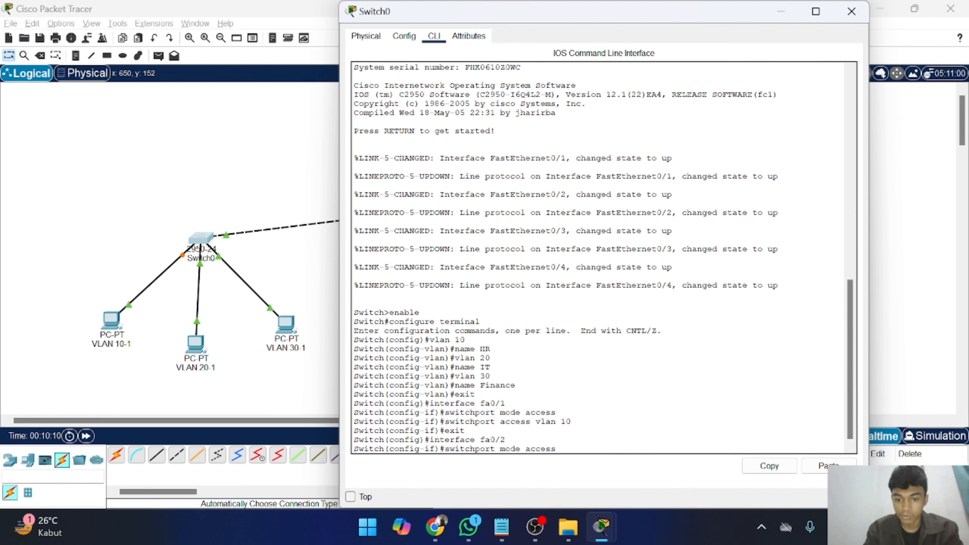
key("Return")
Assign interface fa0/2 to VLAN 20 with switchport access vlan 20 and exit the interface configuration.
key("Up")
key("Up")
key("Up")
key("Up")
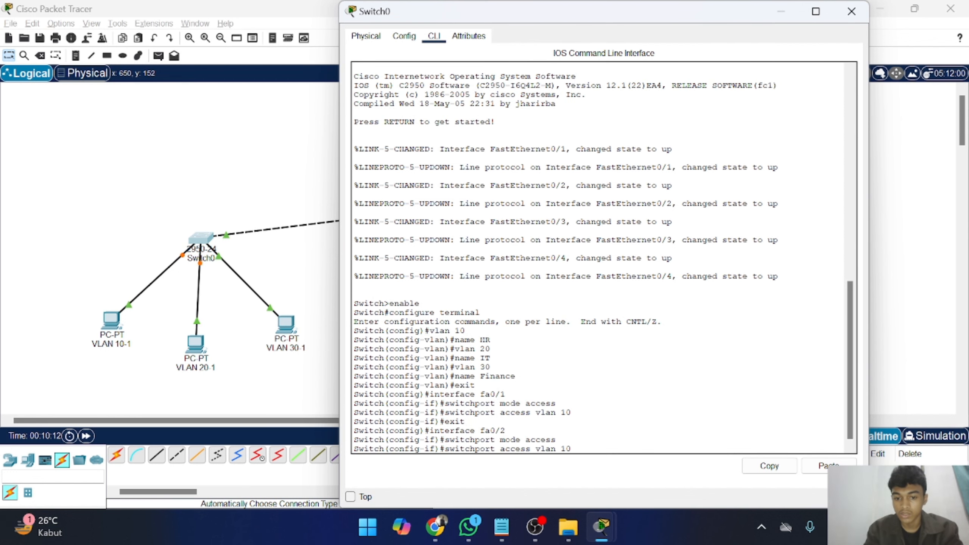
key("BackSpace")
key("BackSpace")
type("20")
key("Return")
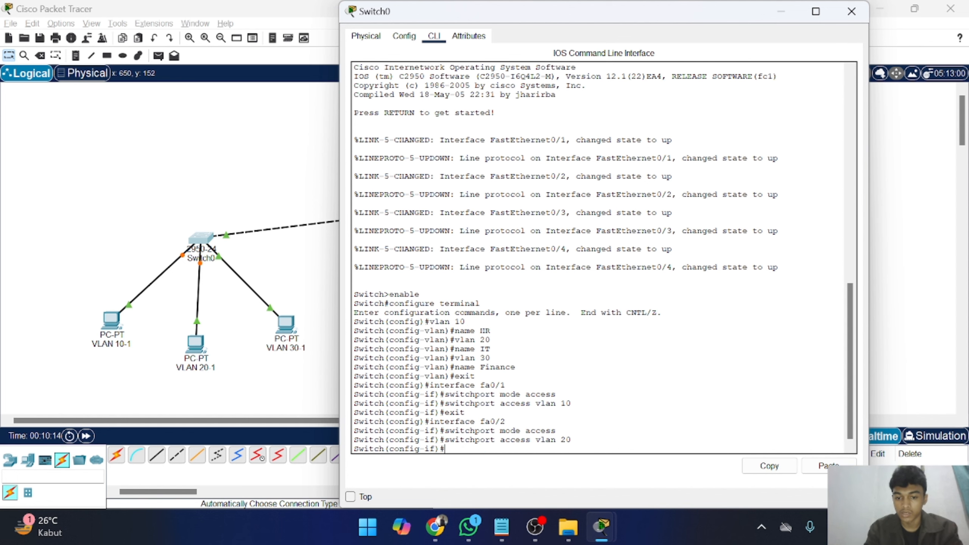
key("Up")
key("Up")
key("Up")
key("Up")
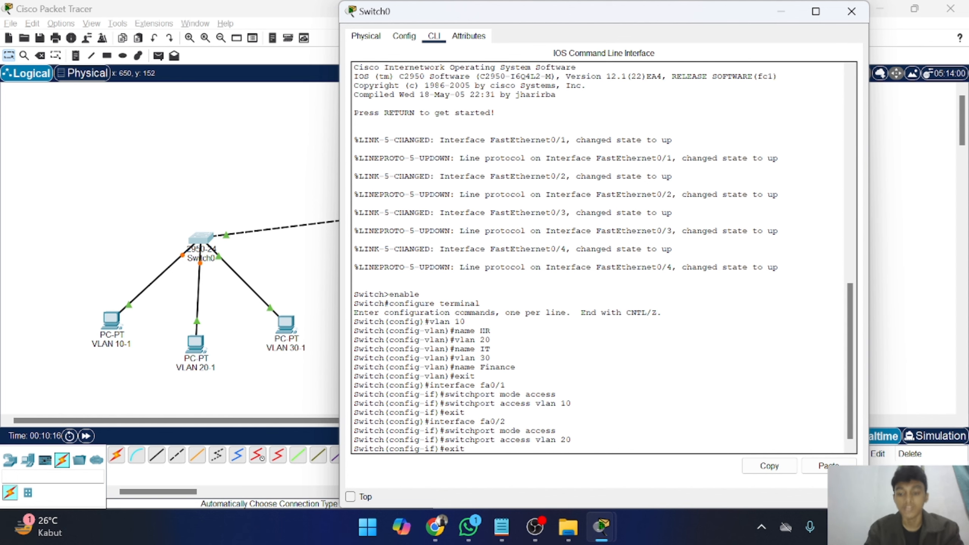
key("Return")
Enter configuration of interface fa0/3 and set it to access mode with switchport mode access.
key("Up")
key("Up")
key("Up")
key("Up")
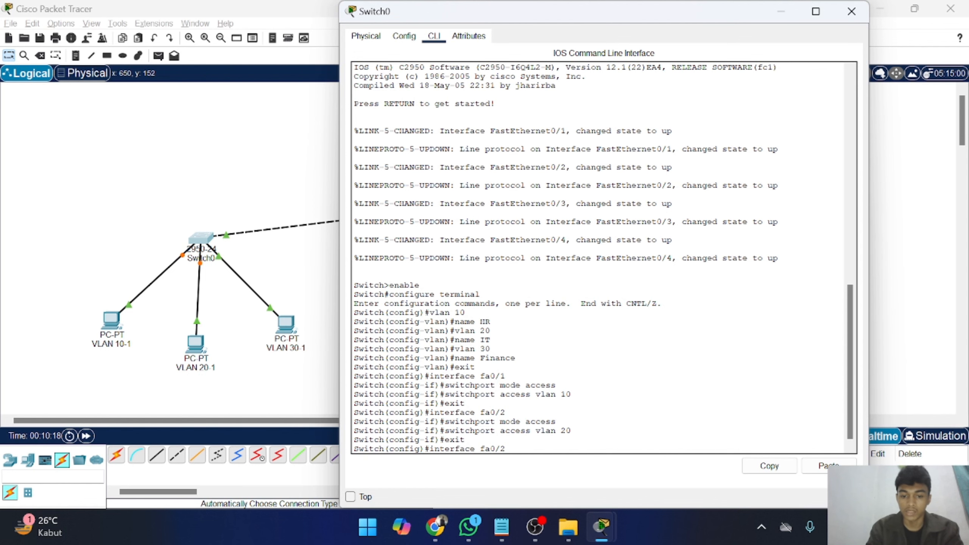
key("BackSpace")
key("BackSpace")
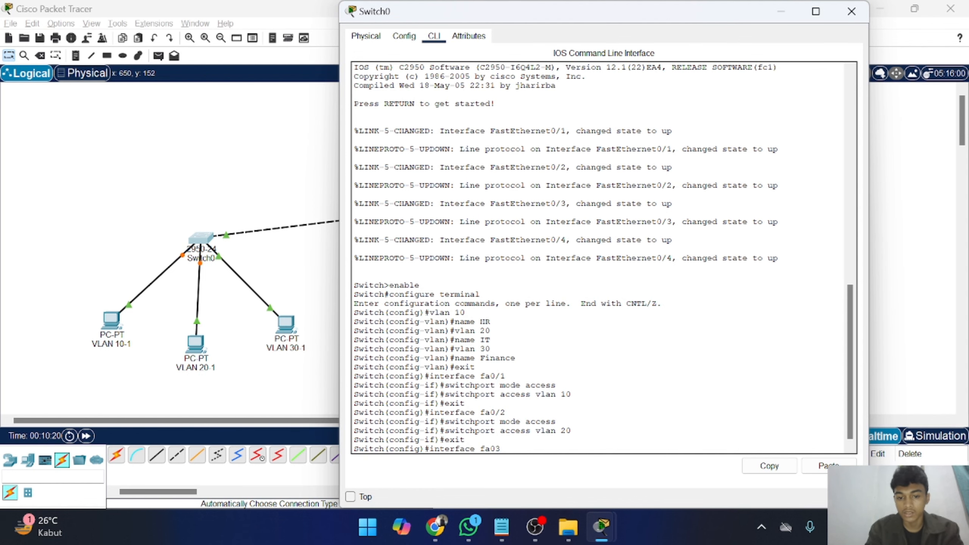
type("/3")
key("Return")
key("Up")
key("Up")
key("Up")
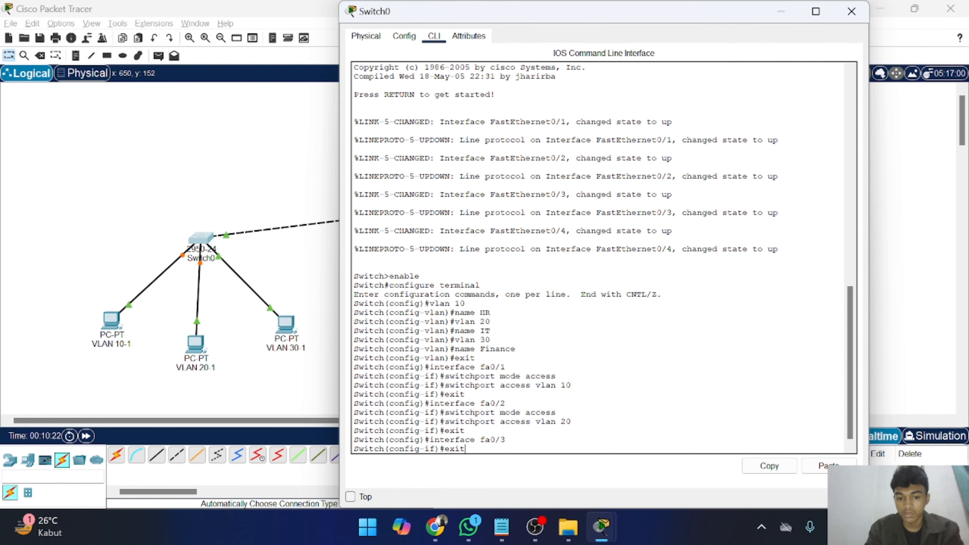
key("Up")
key("Return")
Assign interface fa0/3 to VLAN 30 with switchport access vlan 30 and exit the interface configuration.
key("Up")
key("Up")
key("Up")
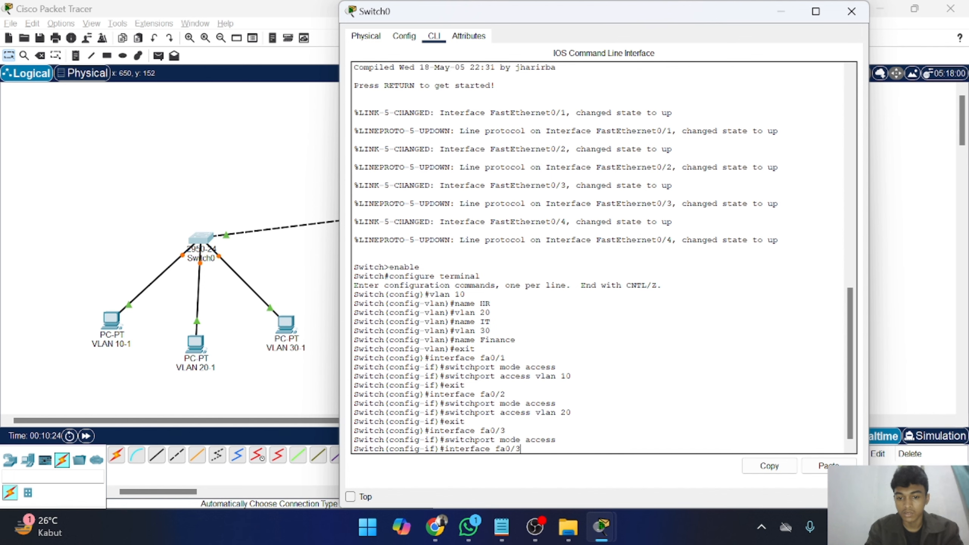
key("Up")
key("BackSpace")
key("BackSpace")
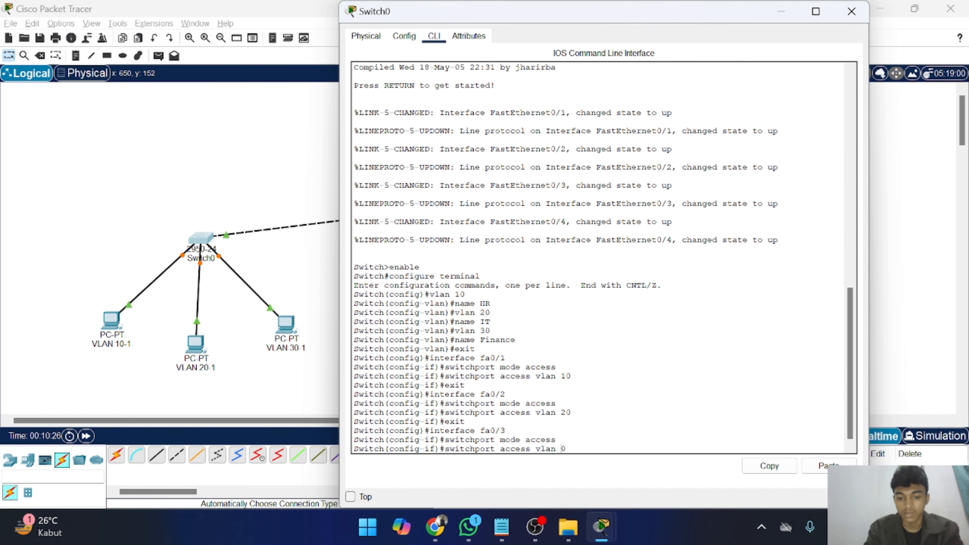
type("30")
key("Return")
key("Up")
key("Up")
key("Up")
key("Up")
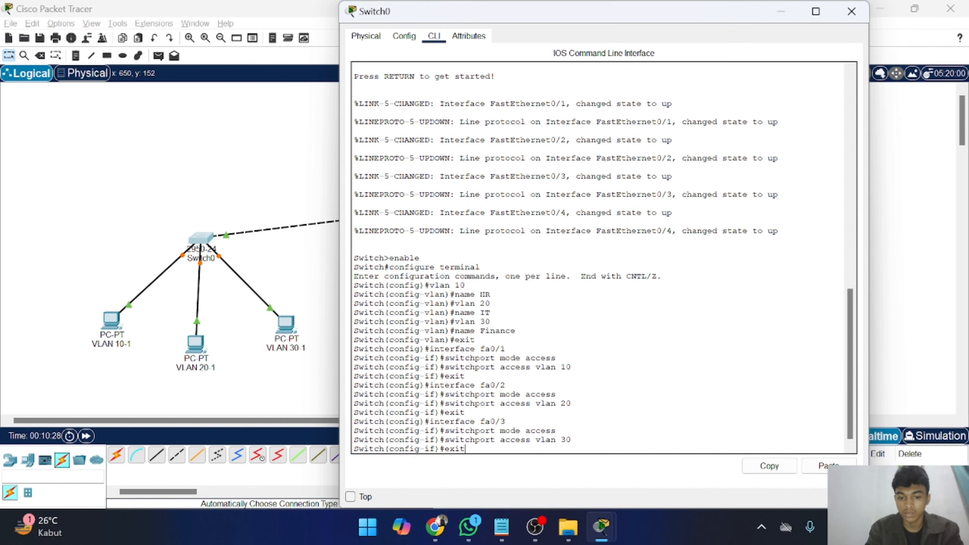
key("Return")
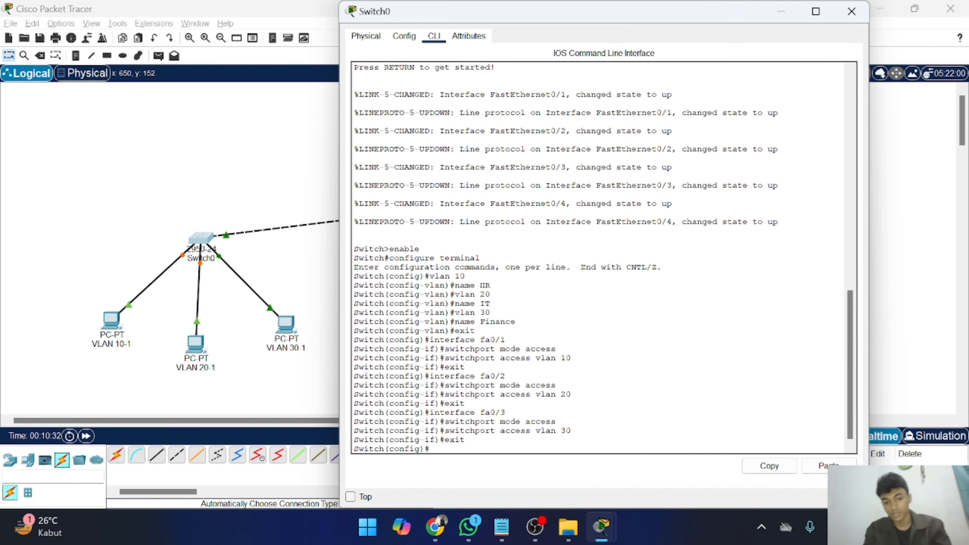
Enter configuration of interface fa0/4 and set it to trunk mode with switchport mode trunk.
key("Up")
key("Up")
key("Up")
key("Up")
key("Up")
key("Down")
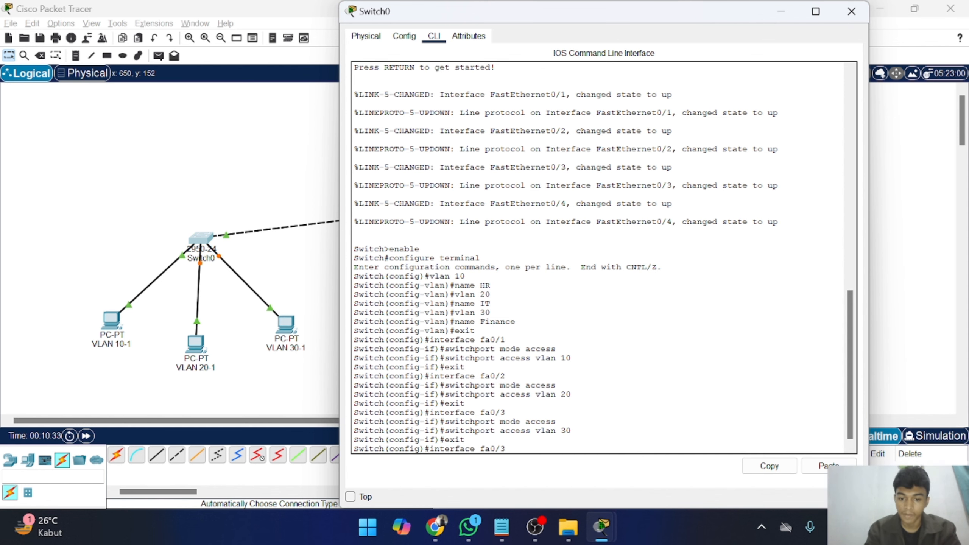
key("BackSpace")
type("4")
key("Return")
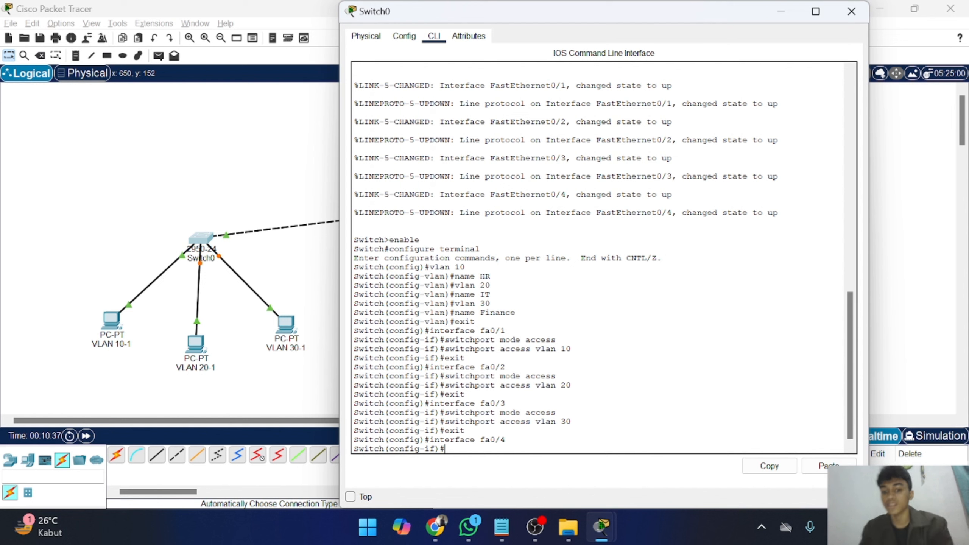
type("switch")
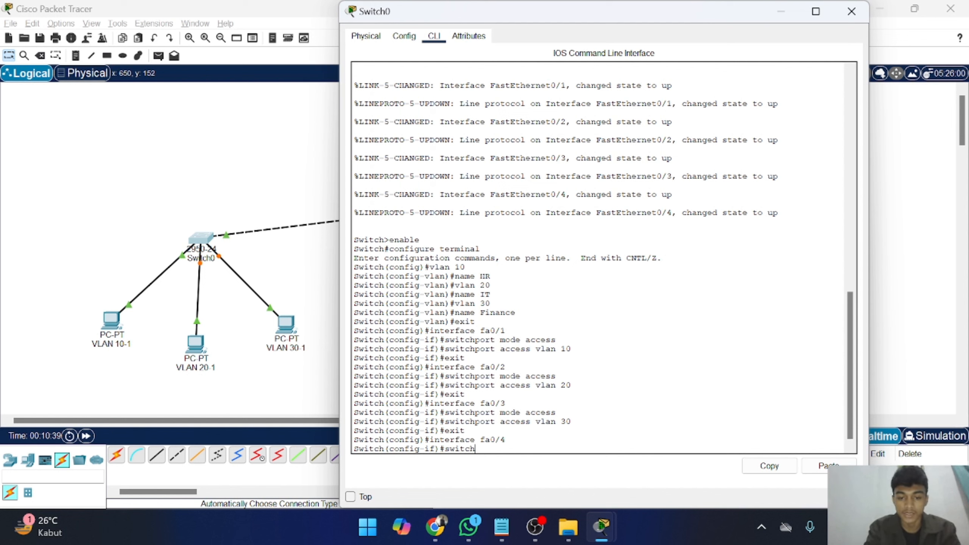
type("port mod")
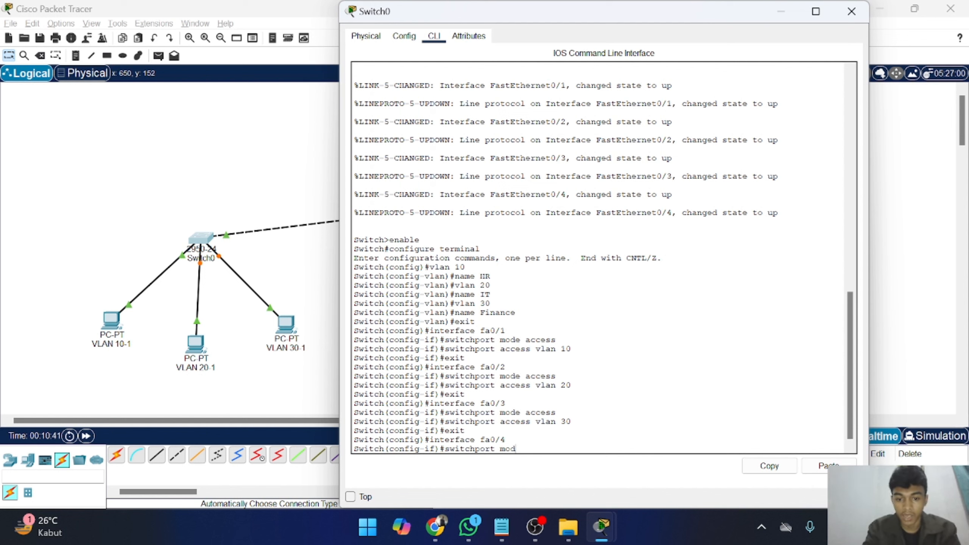
type("e trunk")
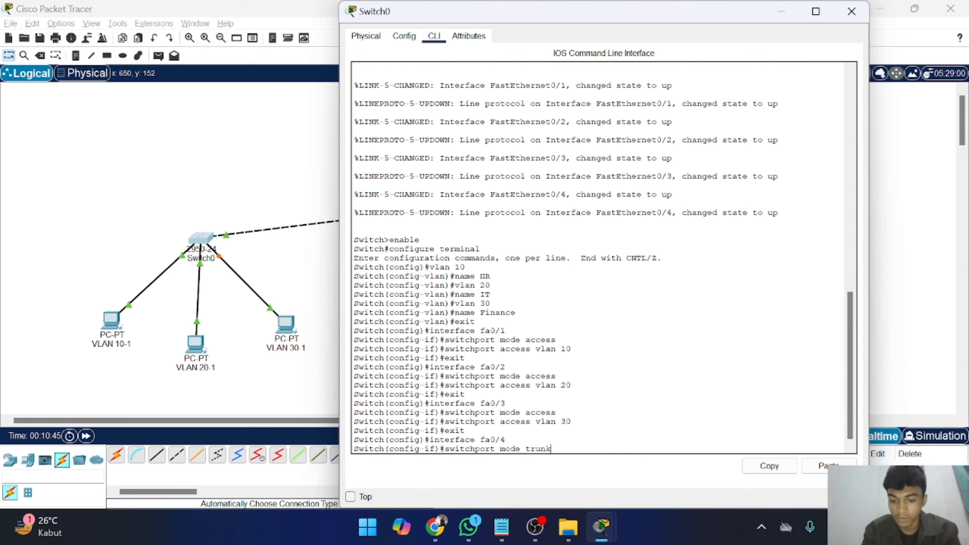
key("Return")
Allow VLANs 10-30 on the fa0/4 trunk with switchport trunk allowed vlan 10-30 and exit the interface configuration.
type("swi")
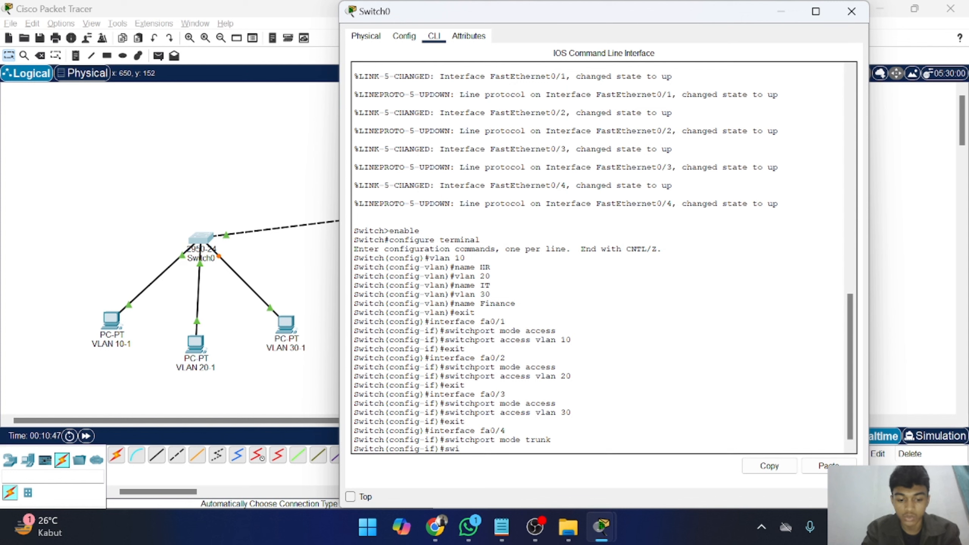
type("tchport trun")
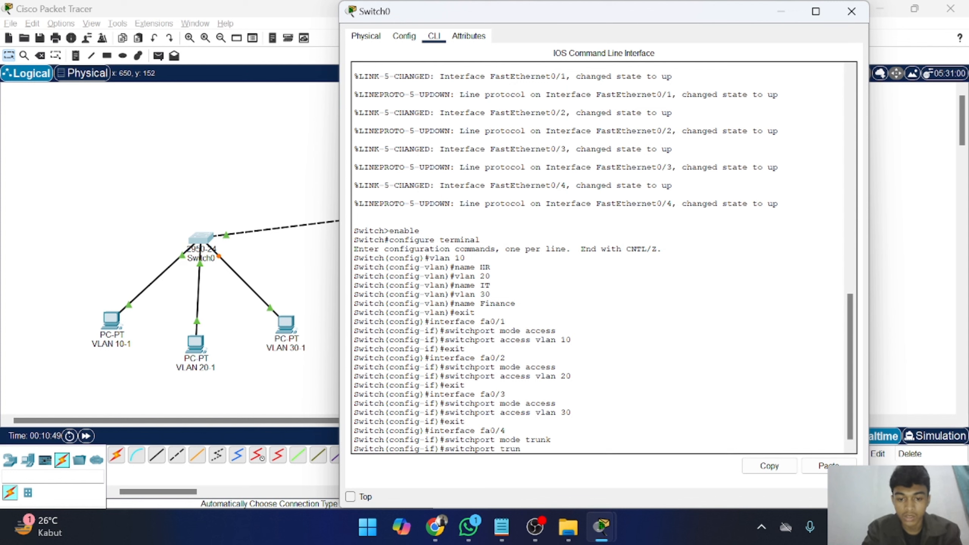
type("k allowed")
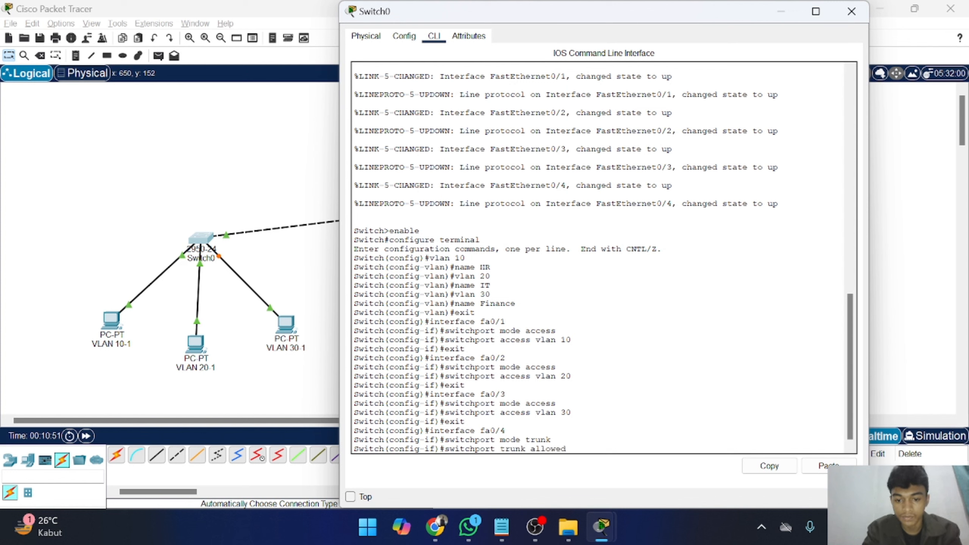
type(" vlan")
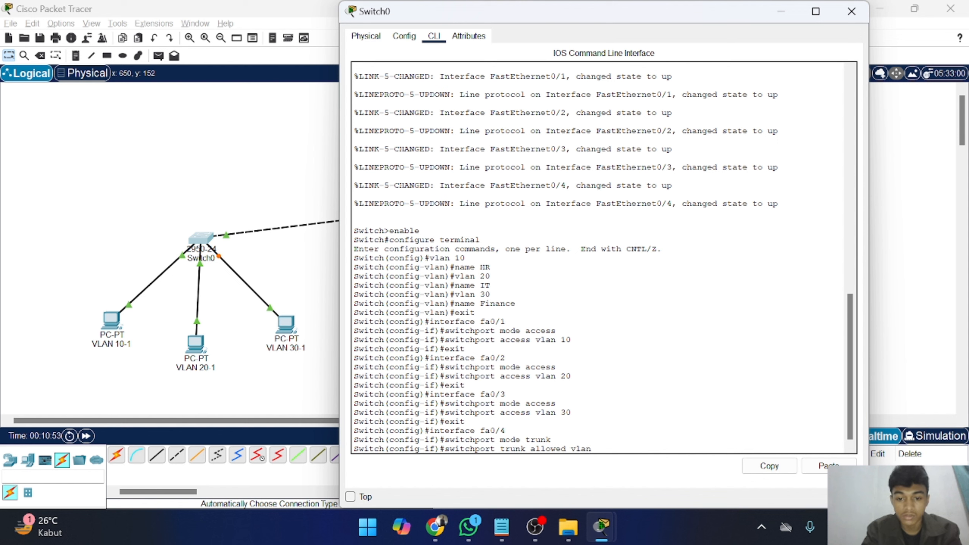
type(" 10-30")
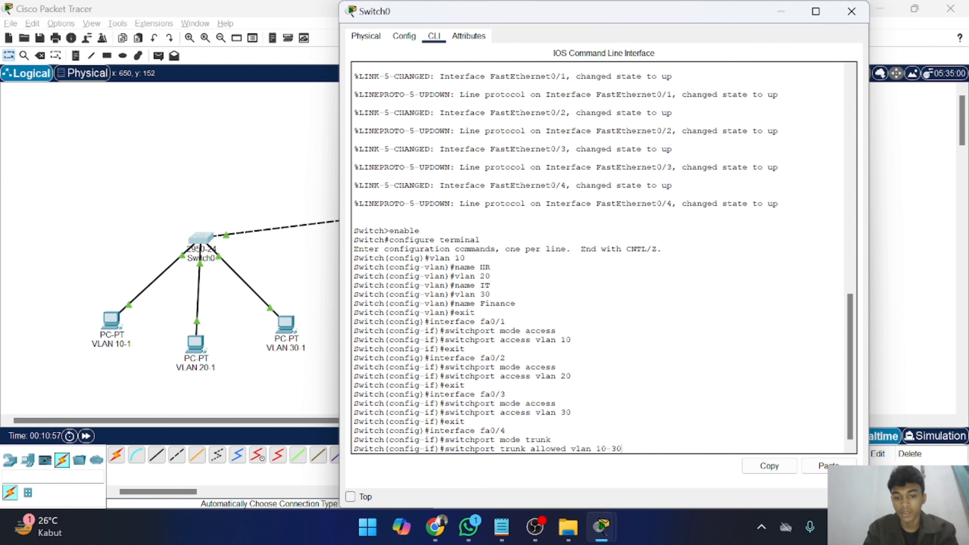
key("Return")
type("exit")
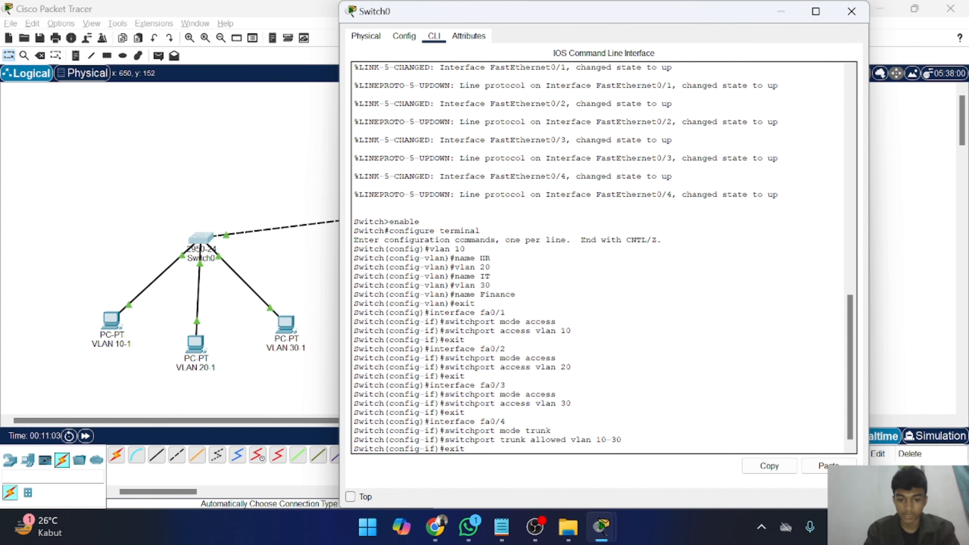
key("Return")
Exit global configuration, save Switch0's configuration with write memory, and close its window.
type("exit")
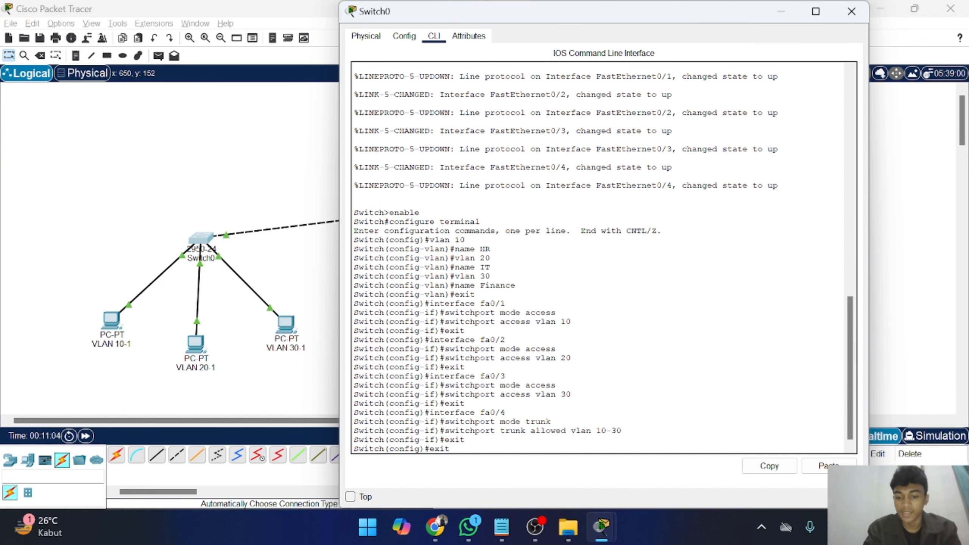
key("Return")
type("wri")
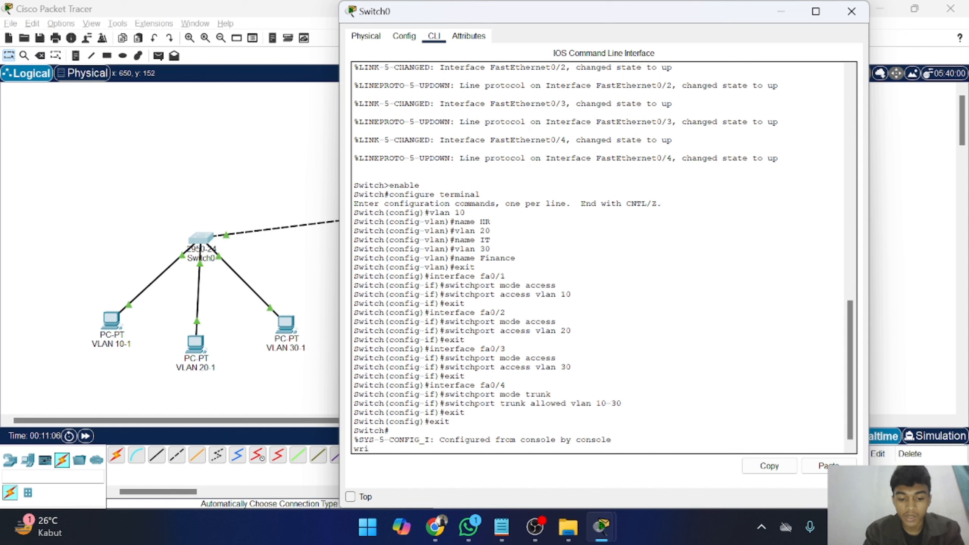
type("te memory")
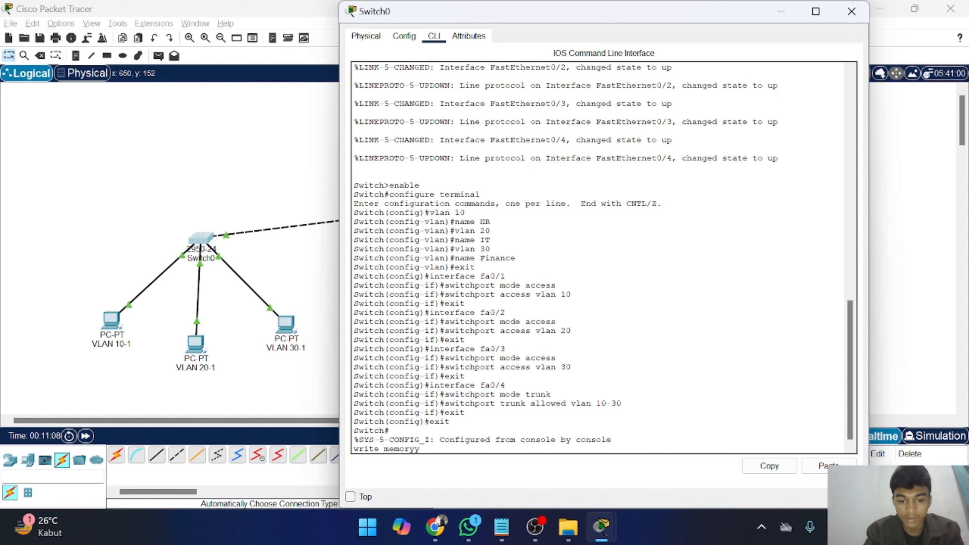
key("Return")
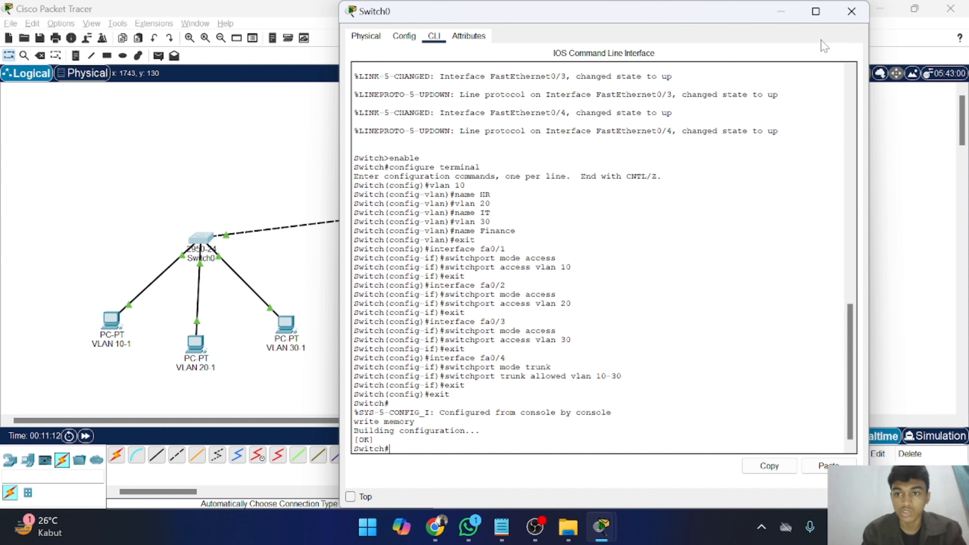
left_click(853, 13)
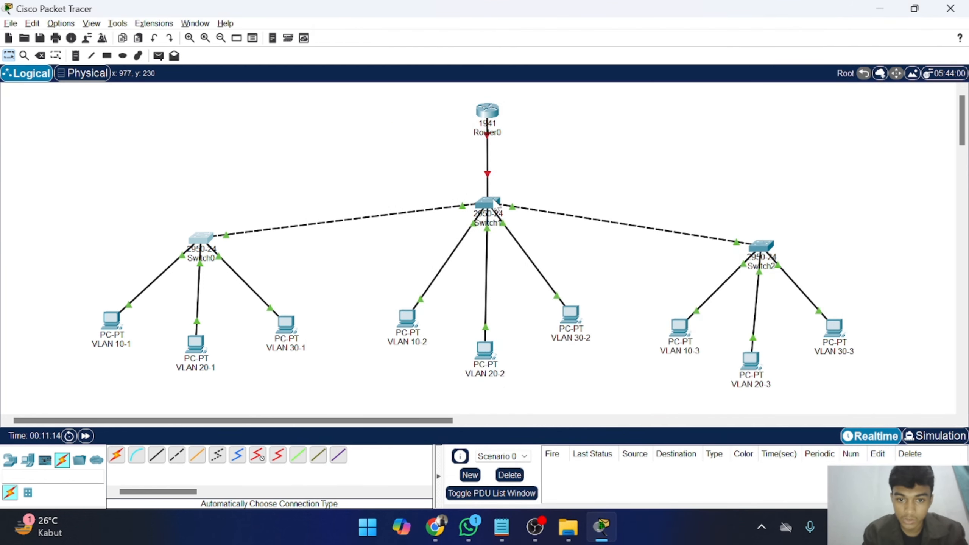
Open the command line of Switch1 and enter global configuration mode with ena and conf t.
left_click(492, 200)
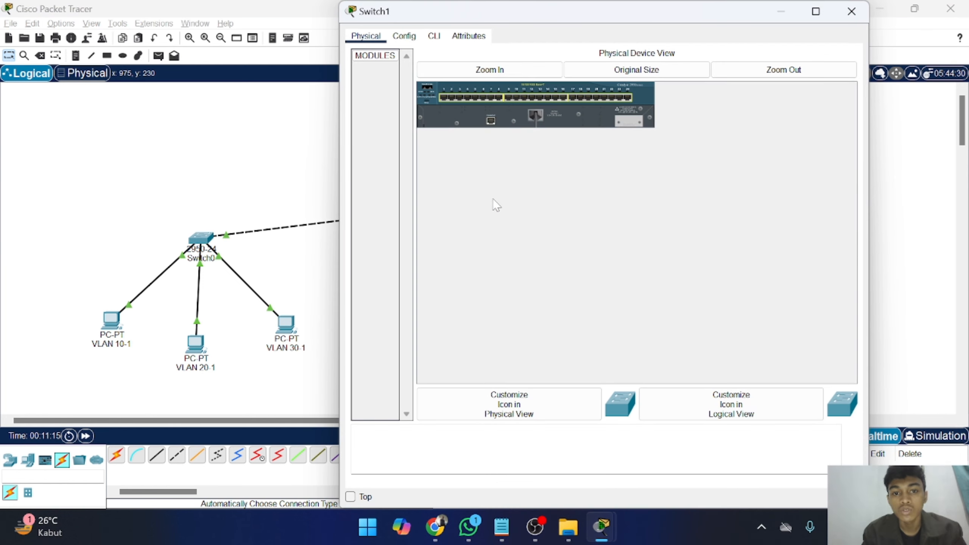
left_click(434, 36)
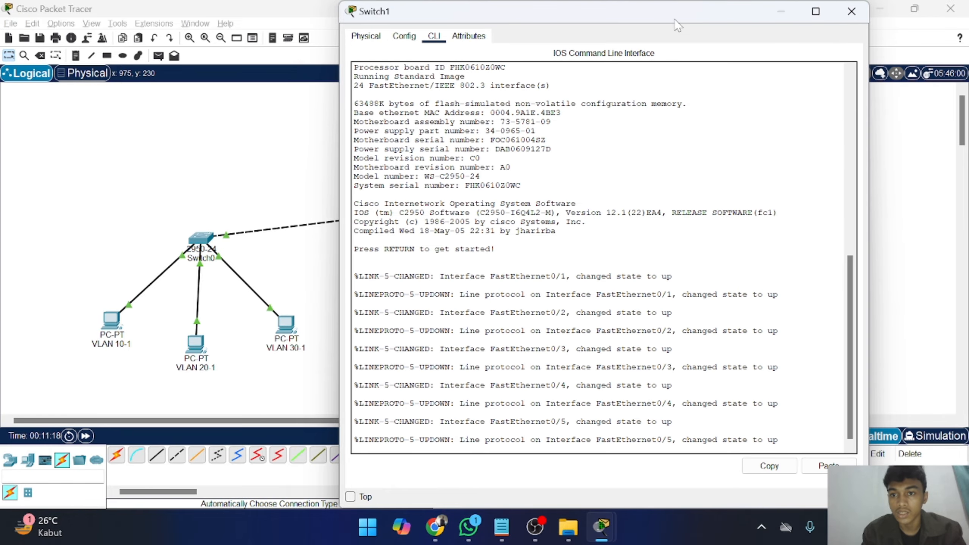
left_click_drag(675, 19, 732, 27)
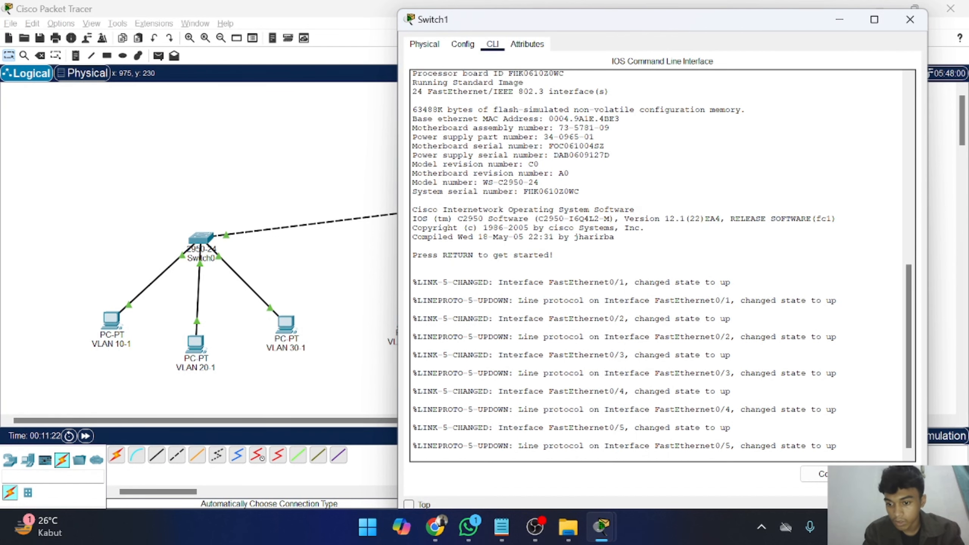
key("Return")
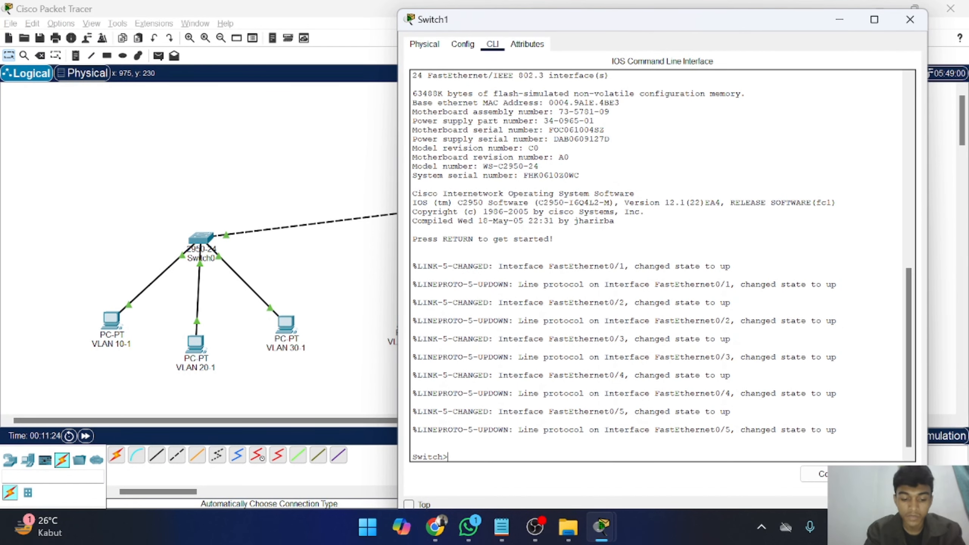
type("enab")
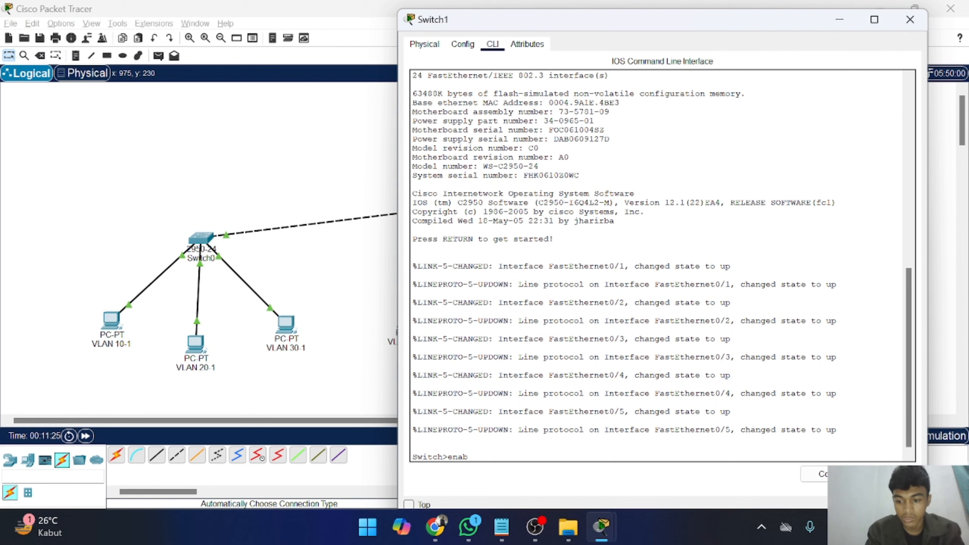
key("BackSpace")
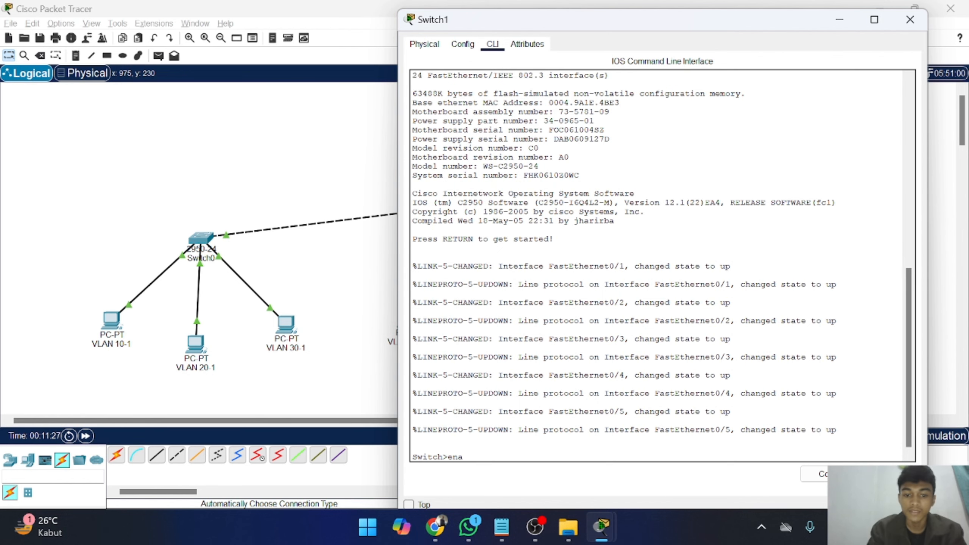
key("Return")
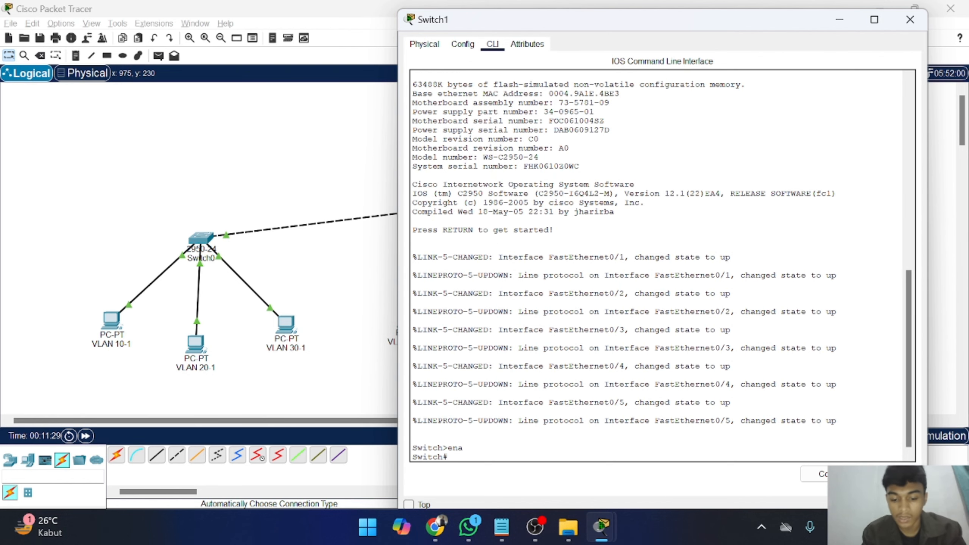
type("conf t")
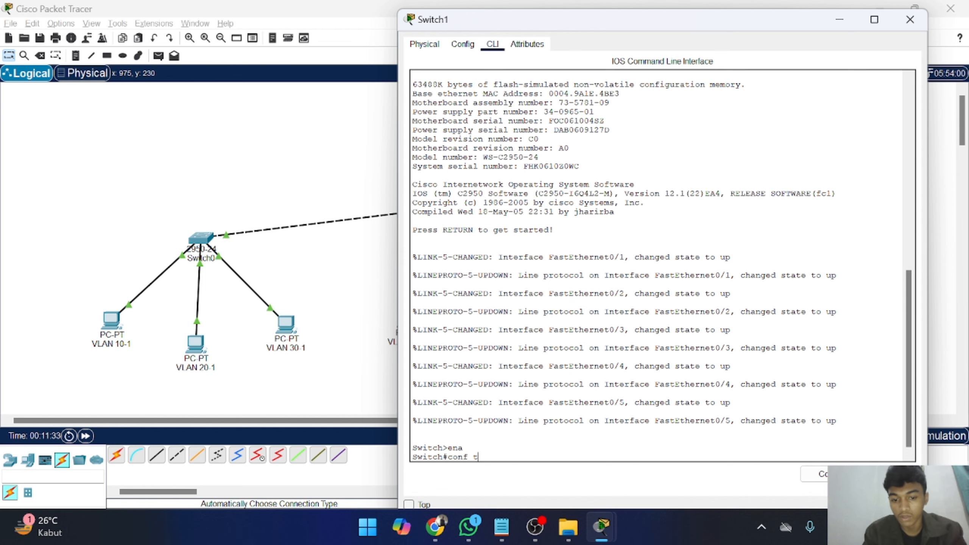
key("Return")
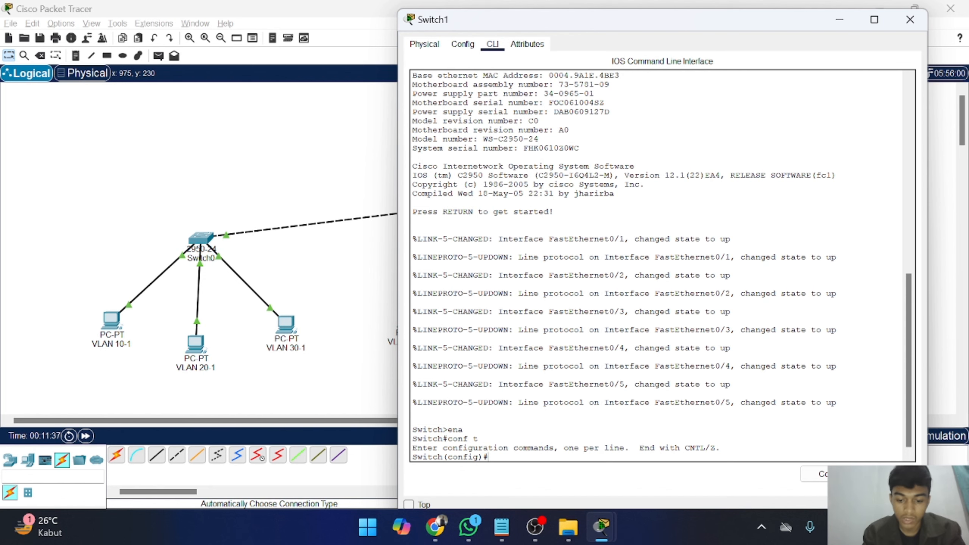
Create VLAN 10 on Switch1 with vlan 10 and name it HR.
type("vlan 10")
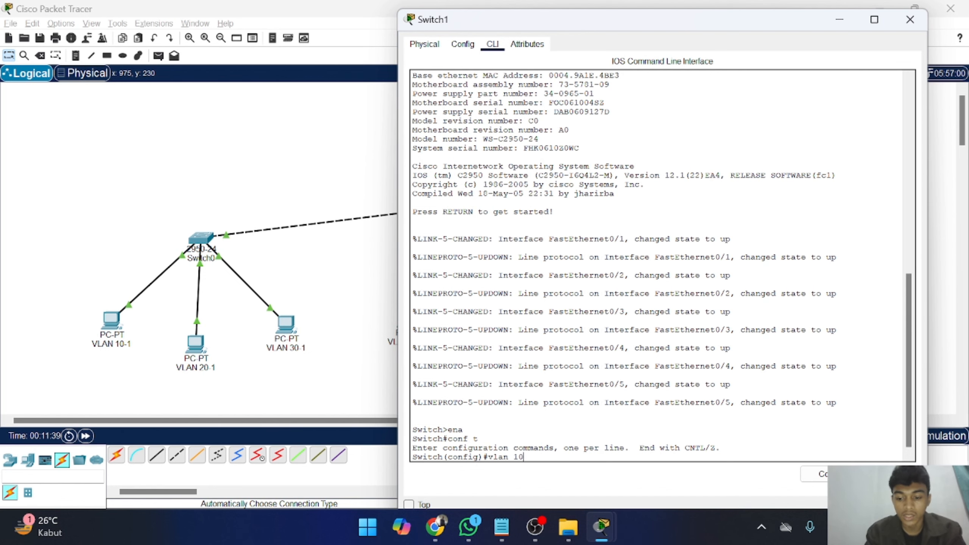
key("Return")
type("name")
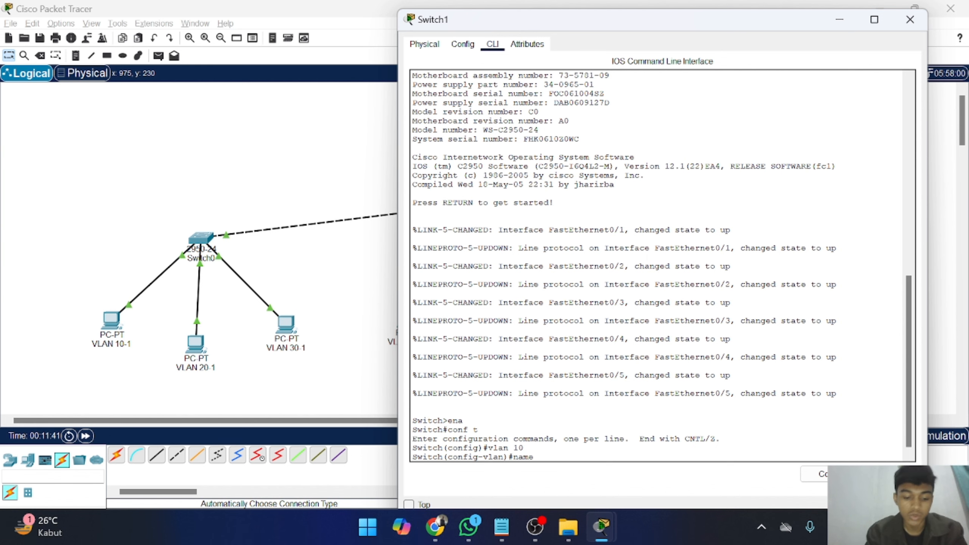
type(" HR")
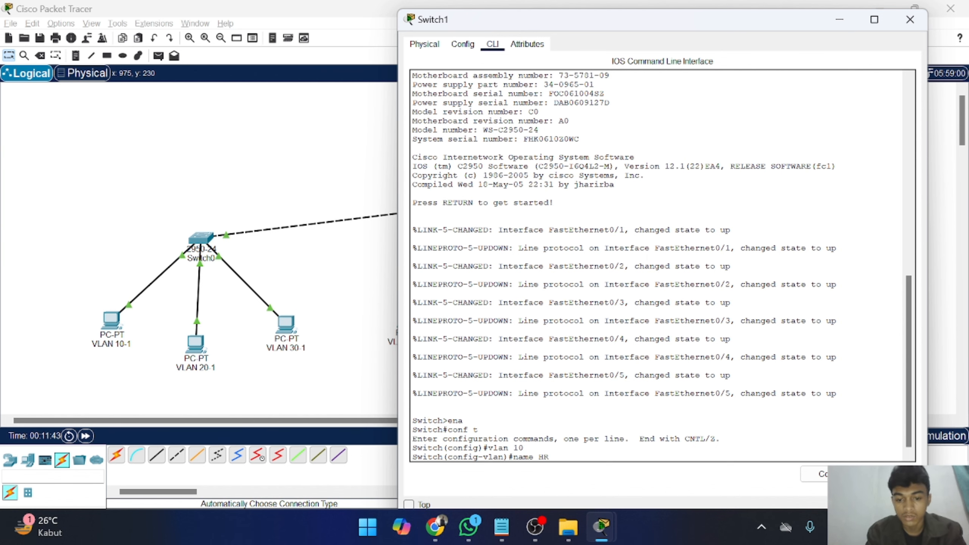
key("Return")
Create VLAN 20 on Switch1 with vlan 20 and name it IT.
type("vlan 2")
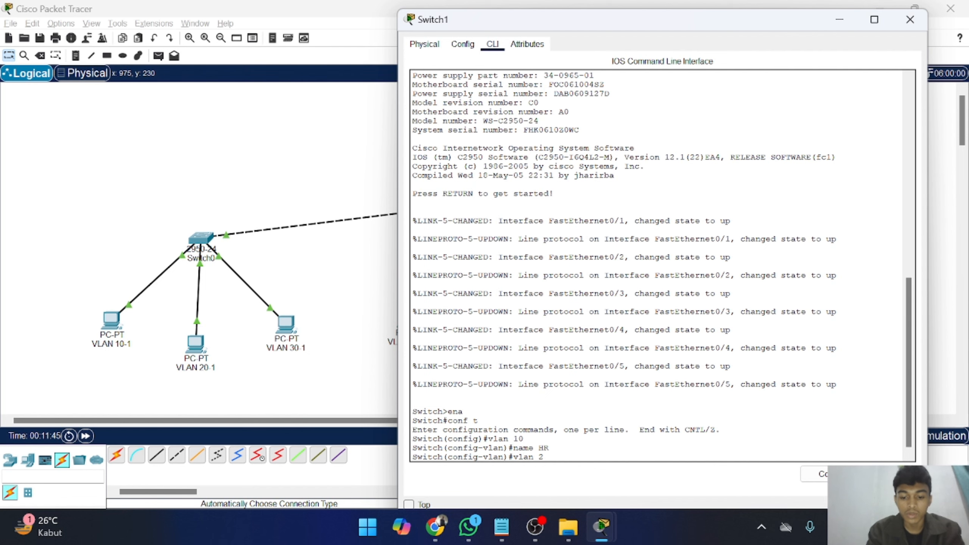
type("0")
key("Return")
type("name IT")
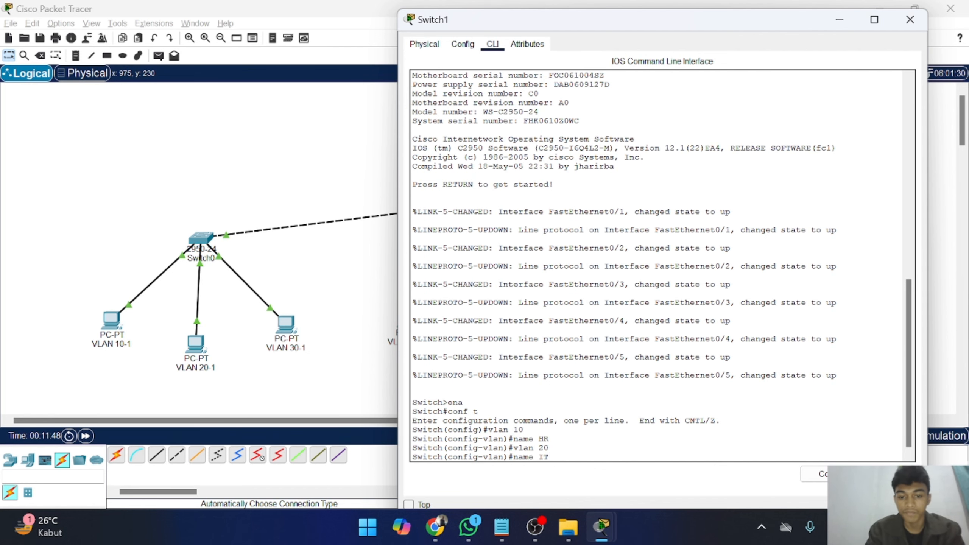
key("Return")
Create VLAN 30 on Switch1 with vlan 30, name it Finance, and exit VLAN configuration.
type("vlan ")
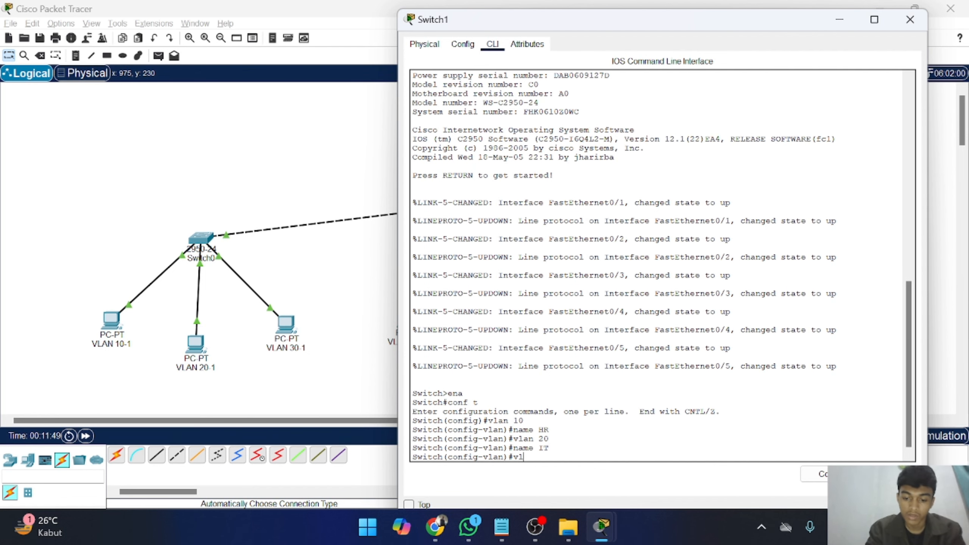
type("30")
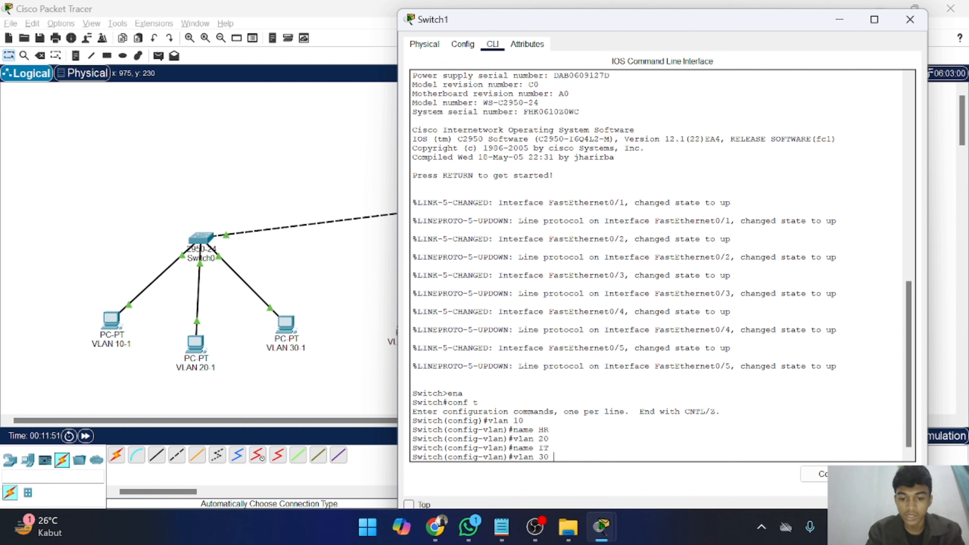
key("Return")
type("name ")
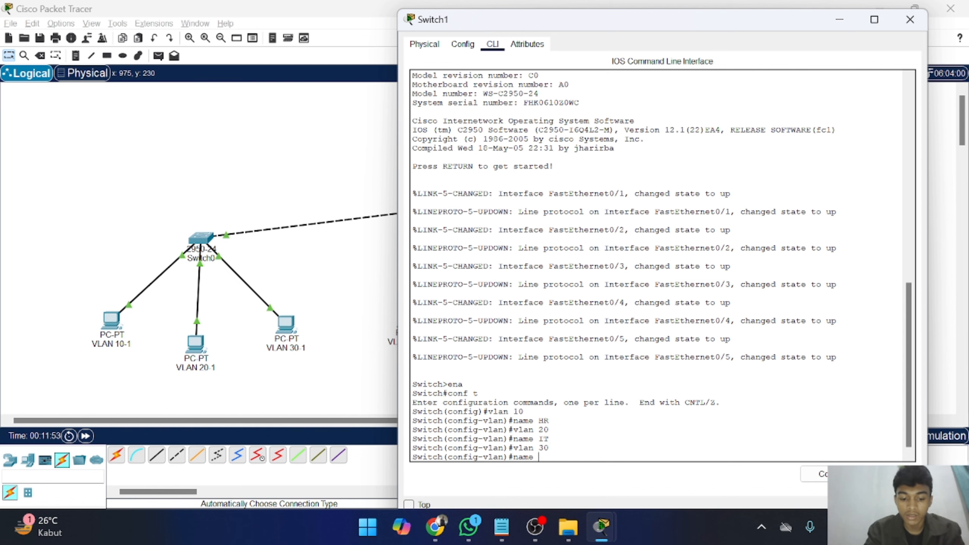
type("Finance")
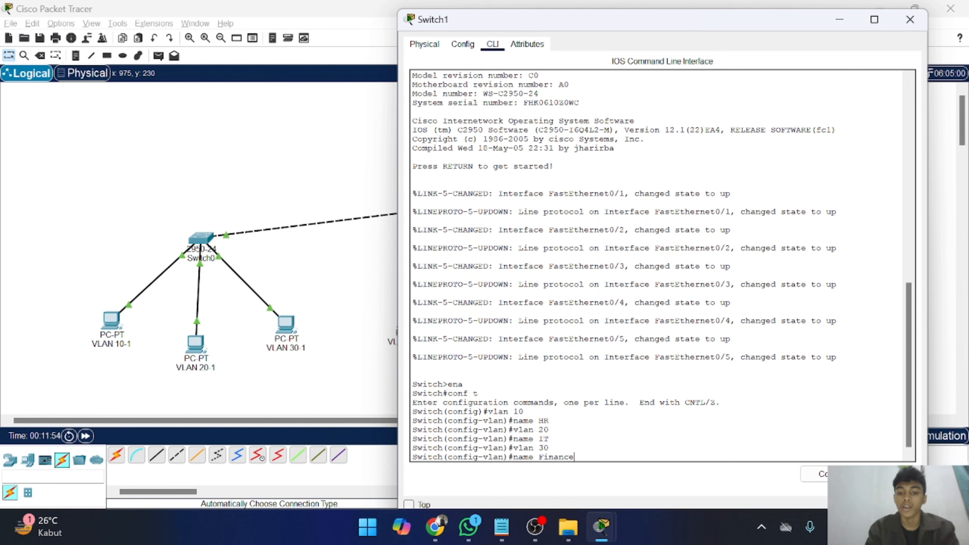
key("Return")
type("exit")
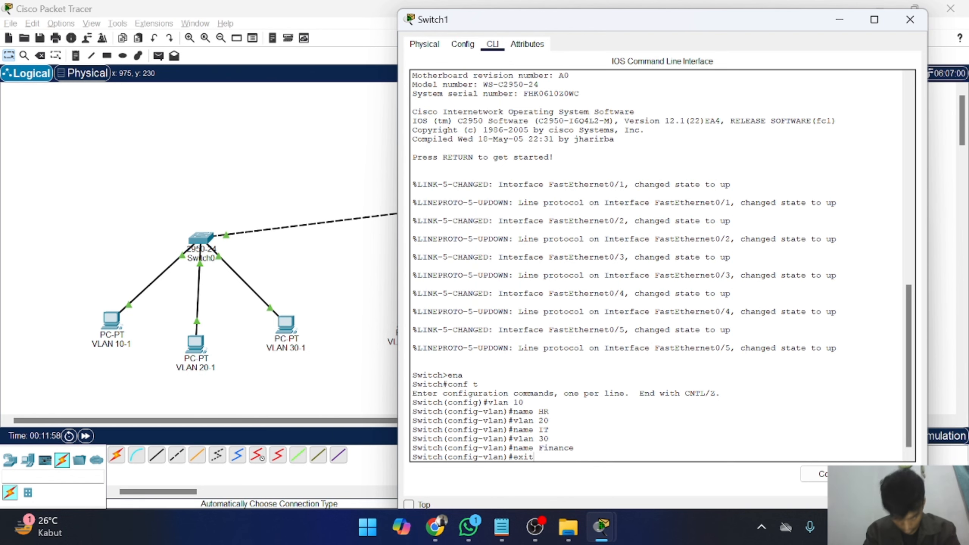
key("Return")
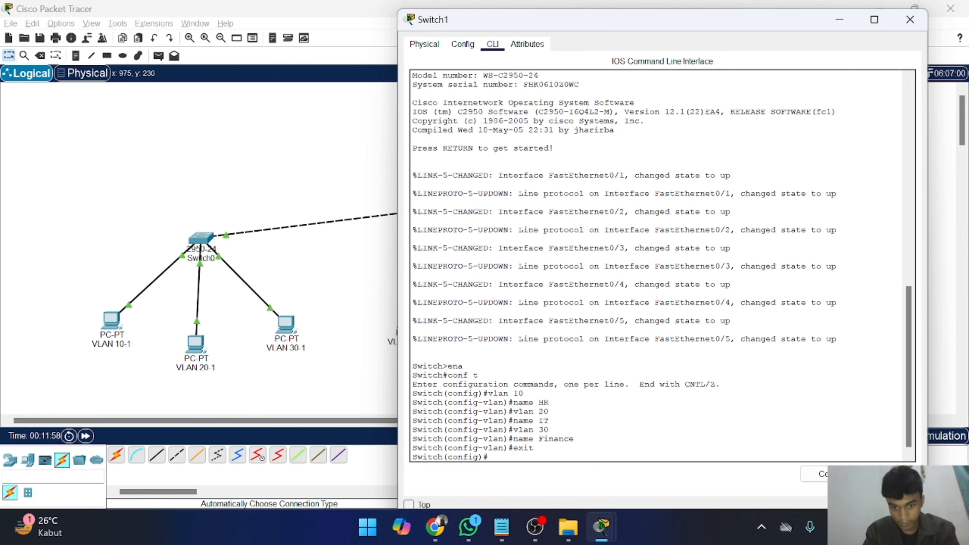
type("c")
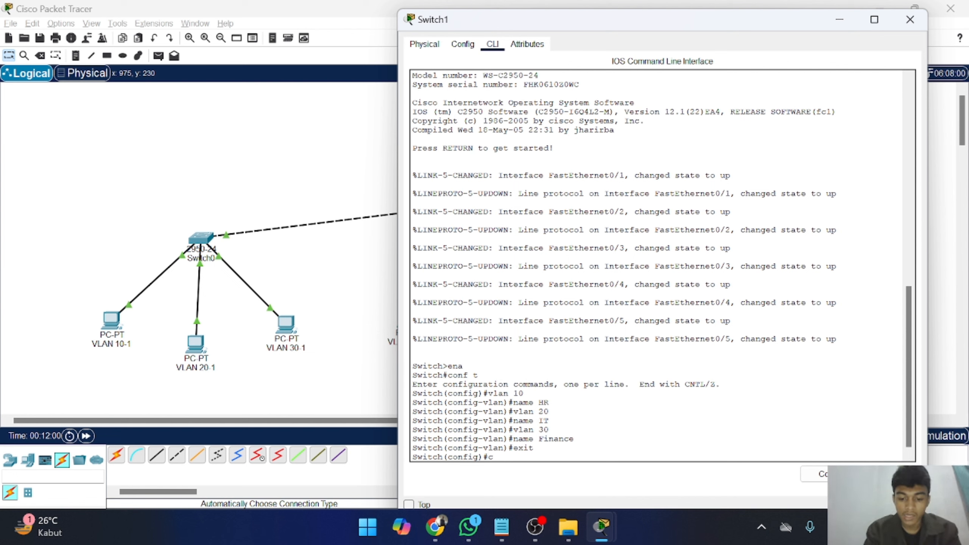
type("onf")
key("BackSpace")
key("BackSpace")
key("BackSpace")
key("BackSpace")
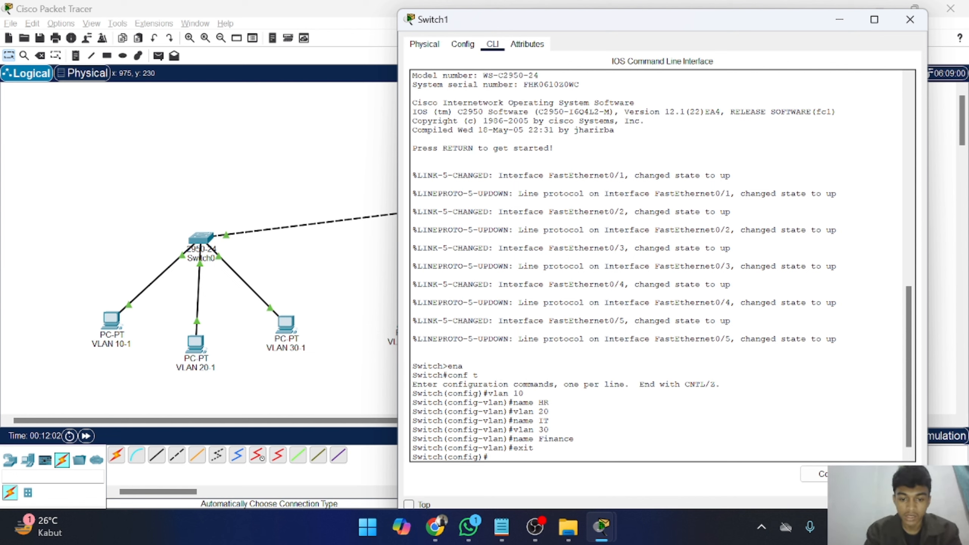
Enter configuration of interface fa0/1 on Switch1 and set it to access mode with switchport mode access.
type("in")
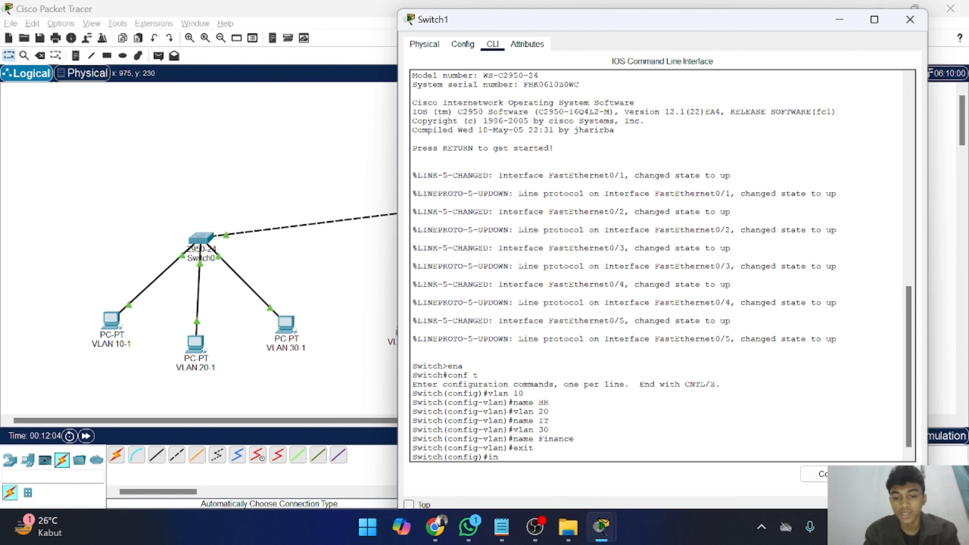
type("t")
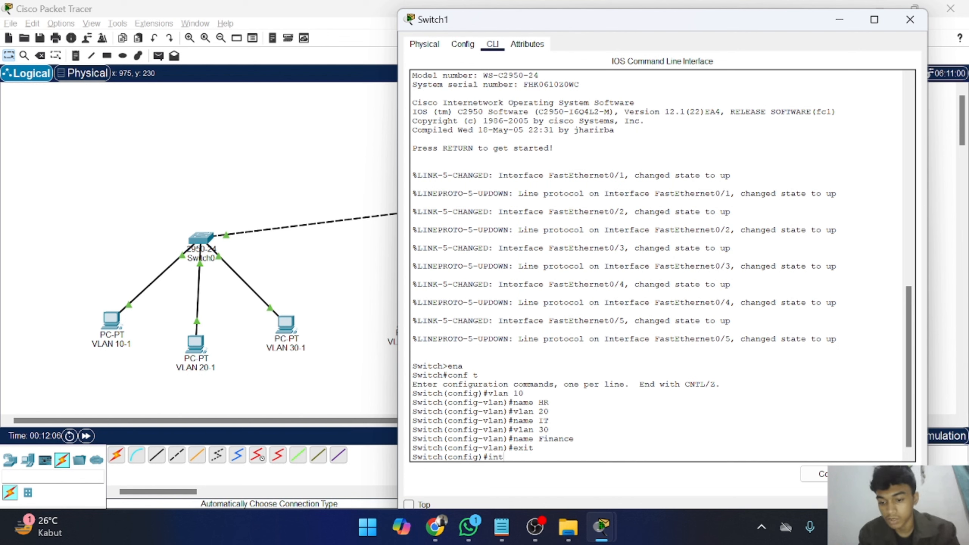
type("r")
key("BackSpace")
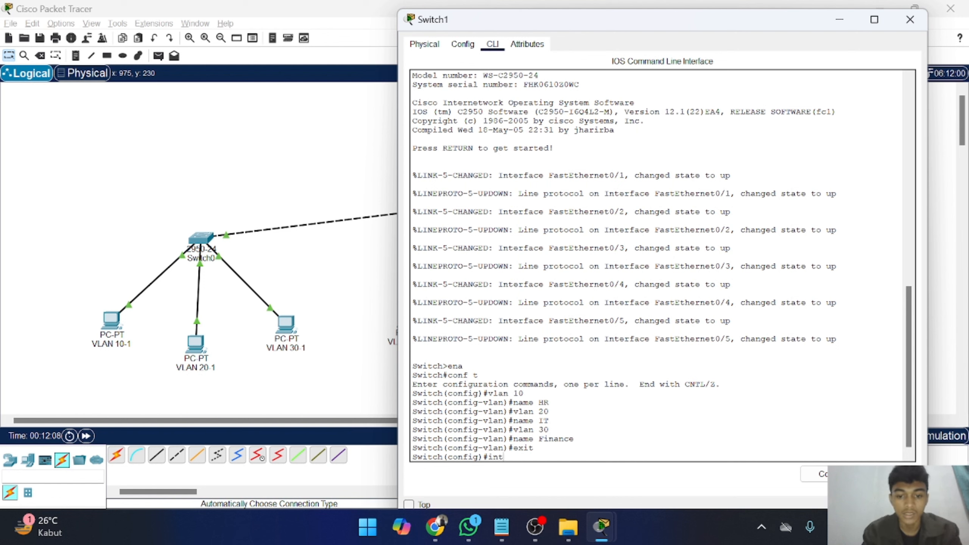
type("f")
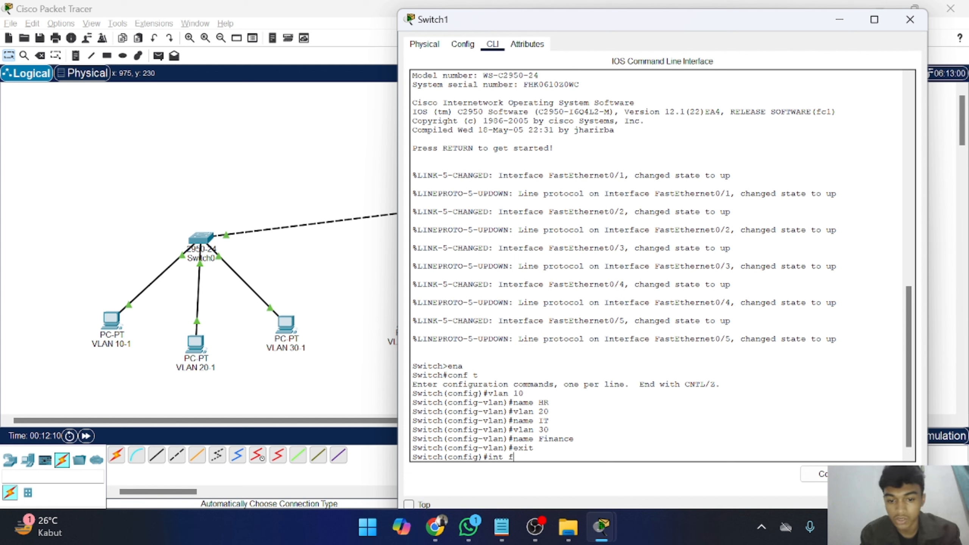
type("a0/1")
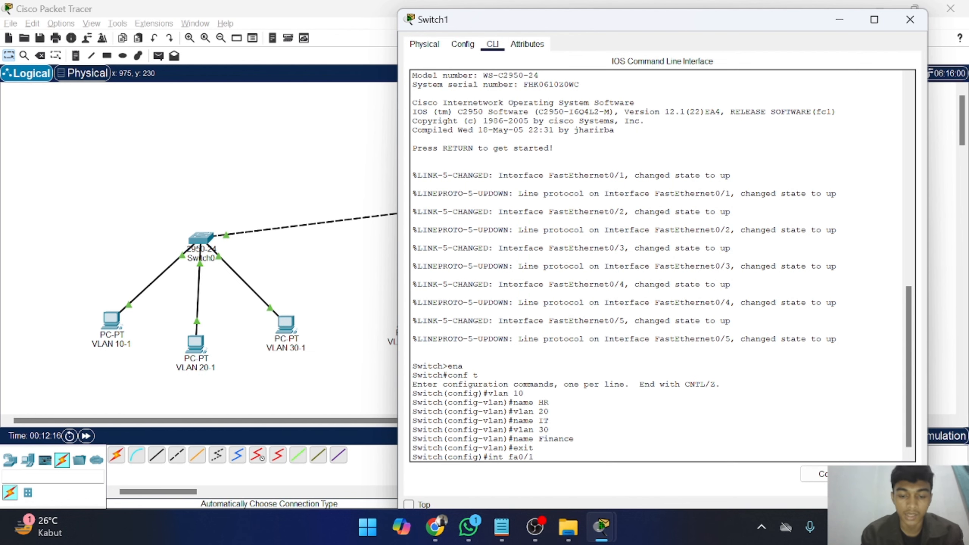
key("Return")
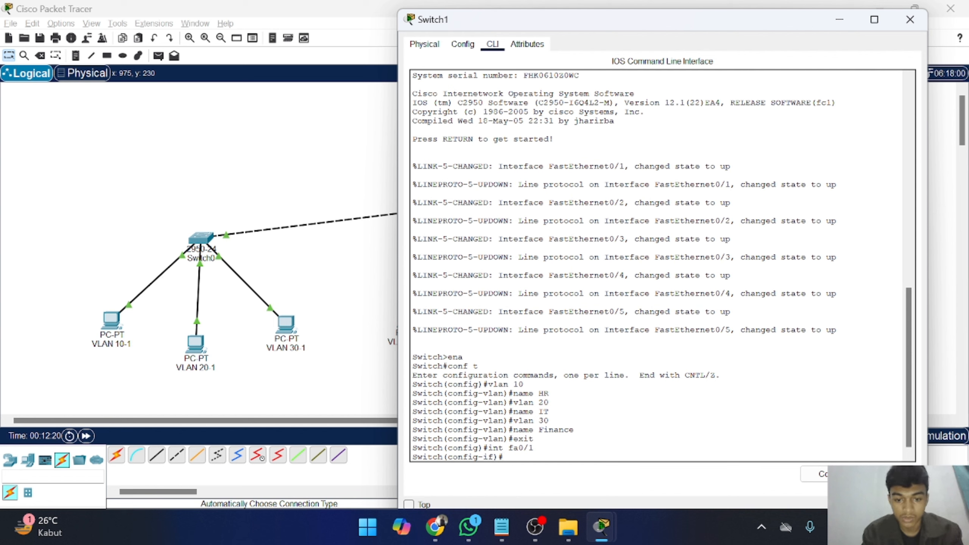
type("swi")
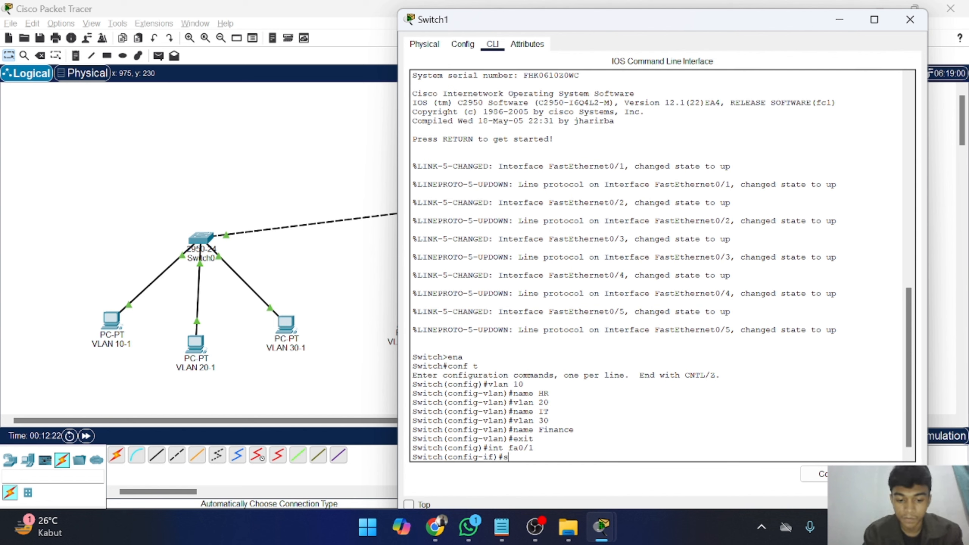
type("tchport")
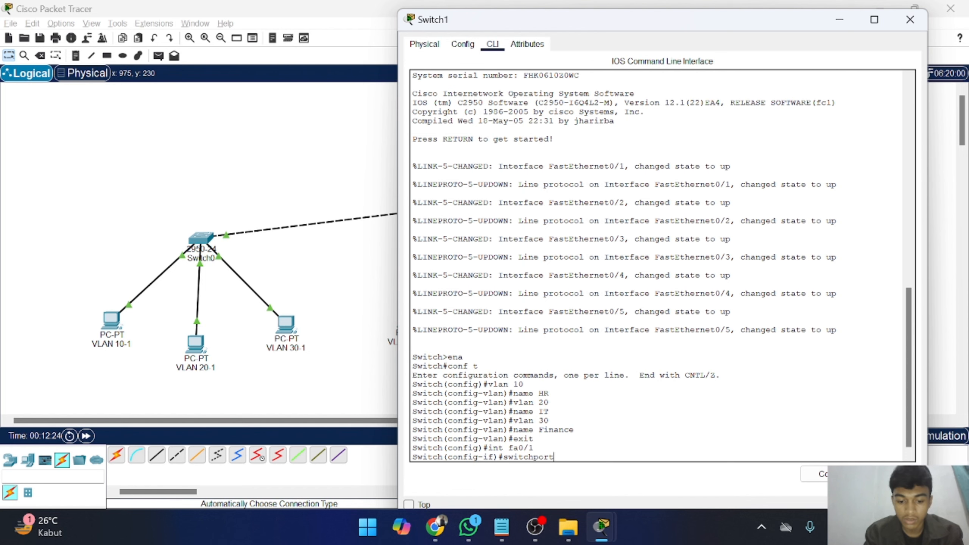
type(" mode access")
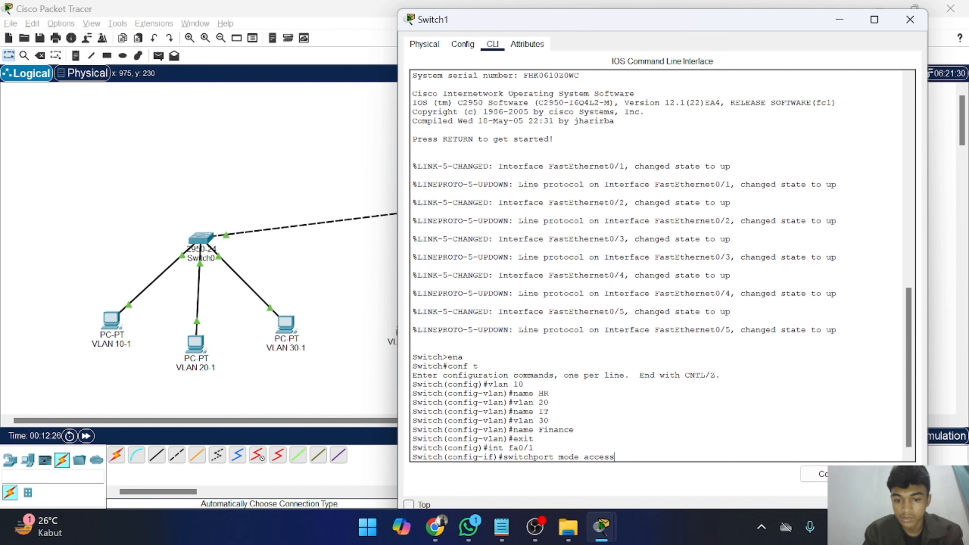
key("Return")
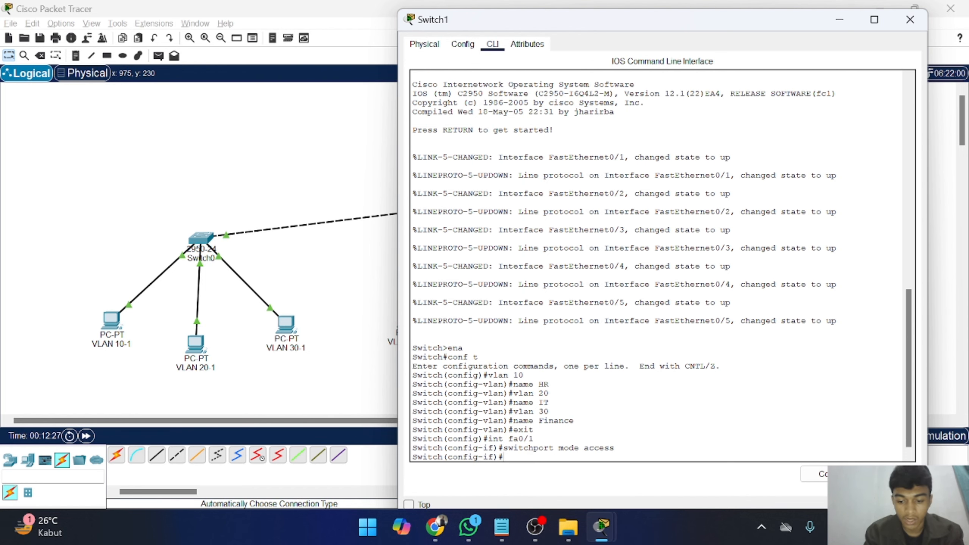
Assign interface fa0/1 to VLAN 10 with switchport access vlan 10 and exit the interface configuration.
type("switchp")
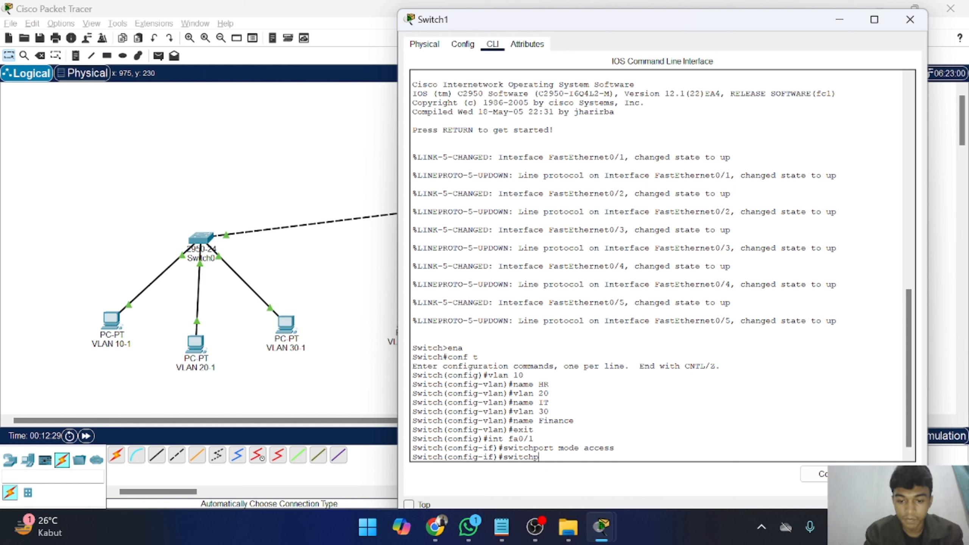
type("ort acce")
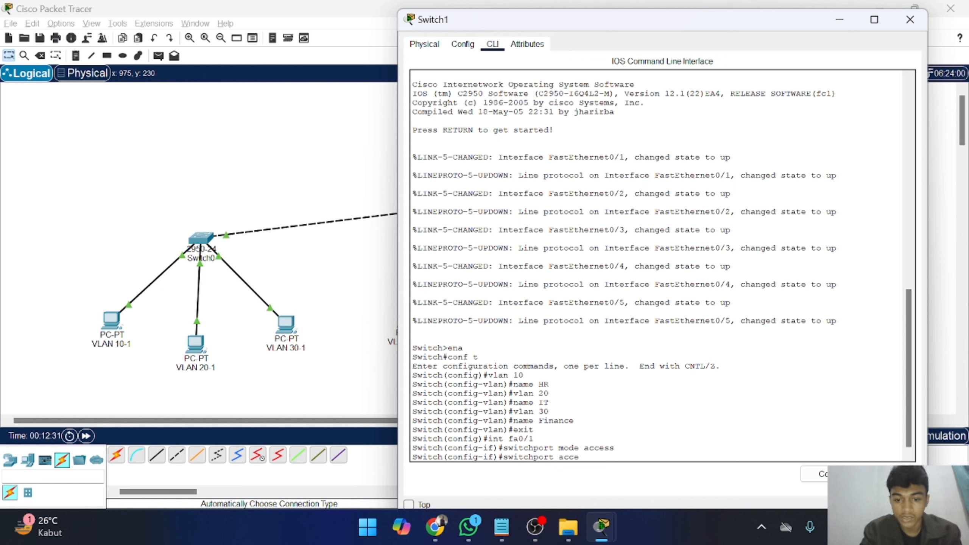
type("ss vlan 20")
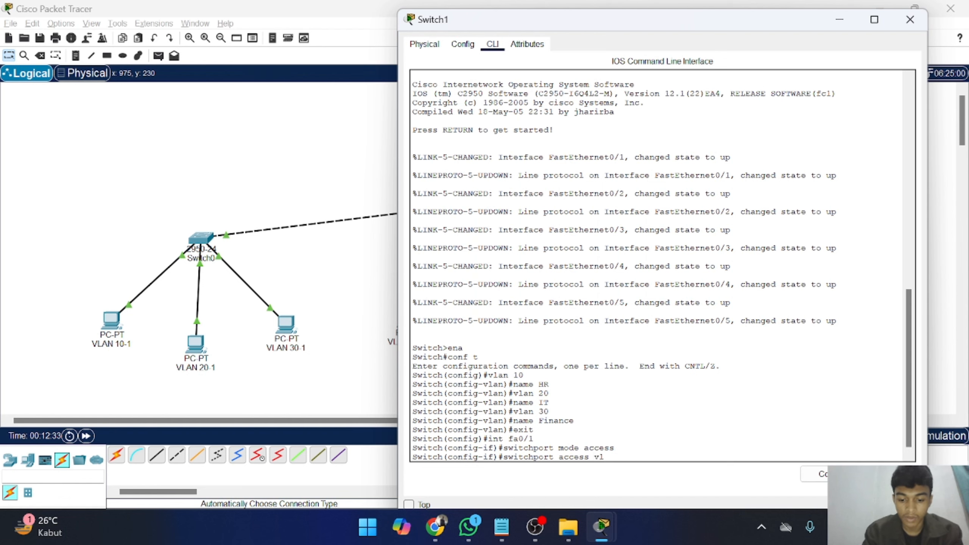
key("BackSpace")
key("BackSpace")
type("10")
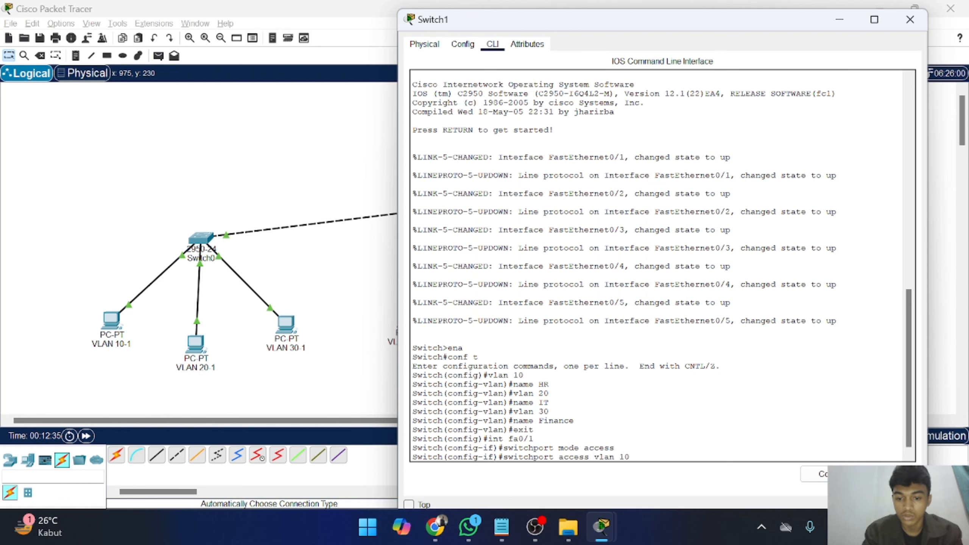
key("Return")
type("exit")
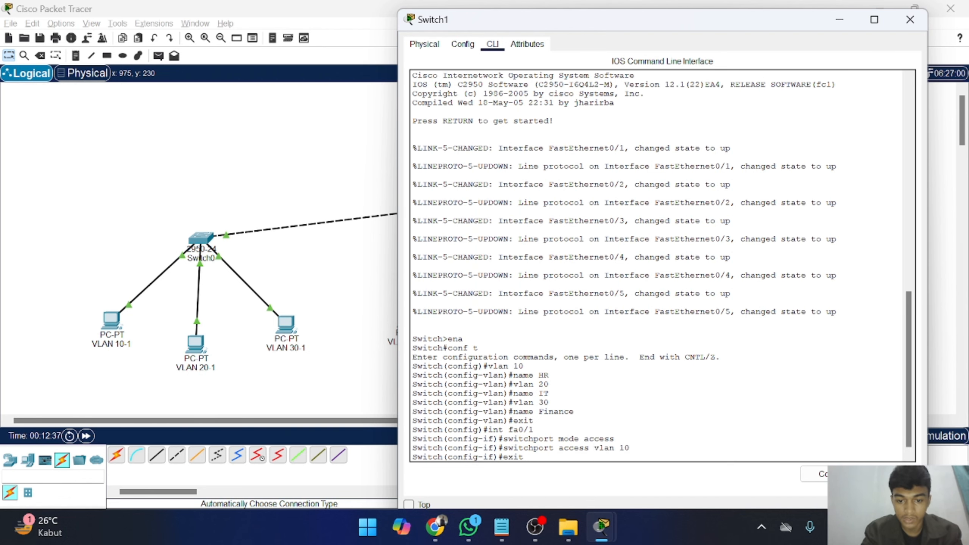
key("Return")
Enter configuration of interface fa0/2 on Switch1 and set it to access mode with switchport mode access.
type("switchport mode access")
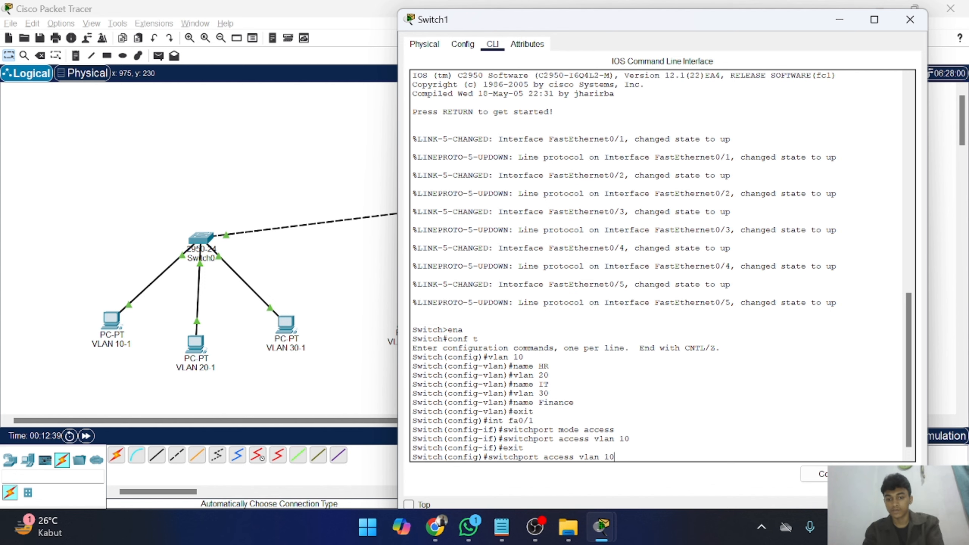
key("Up")
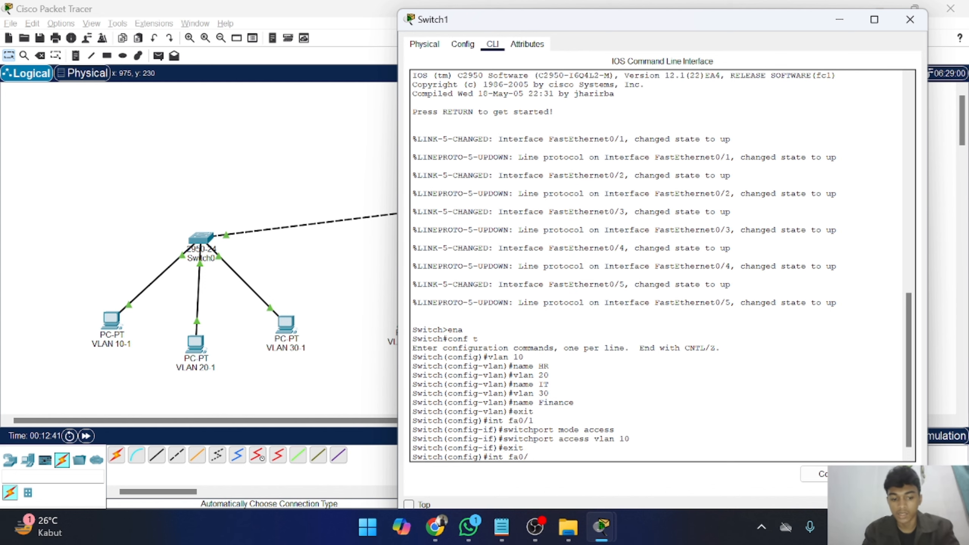
type("2")
key("Return")
key("Up")
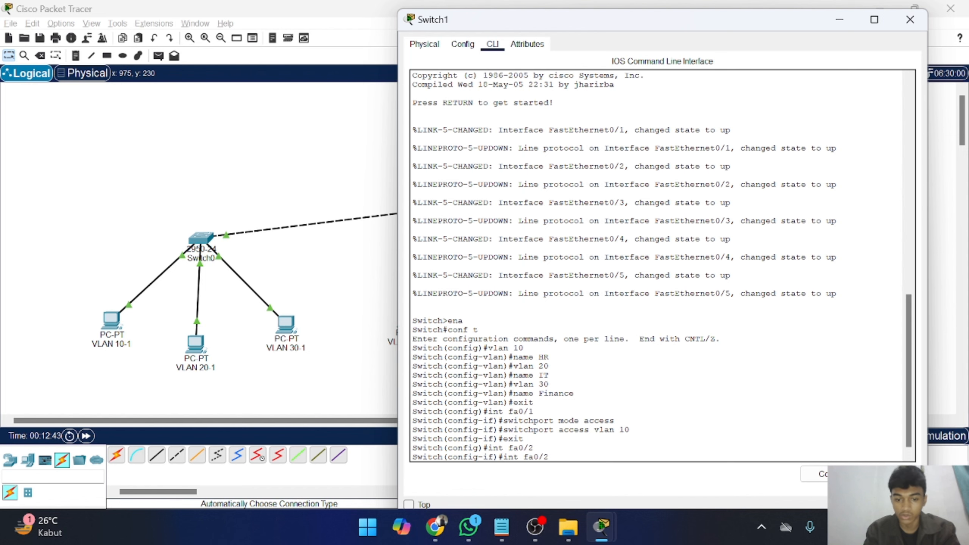
key("Up")
key("Up")
key("Up")
key("Return")
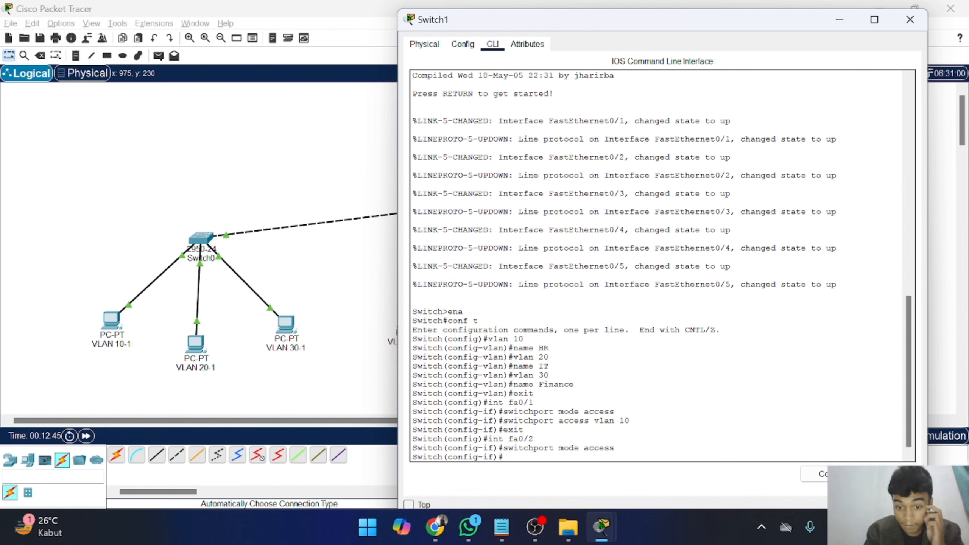
Assign interface fa0/2 to VLAN 20 with switchport access vlan 20 and exit the interface configuration.
key("Up")
key("Up")
key("Up")
key("Up")
key("Left")
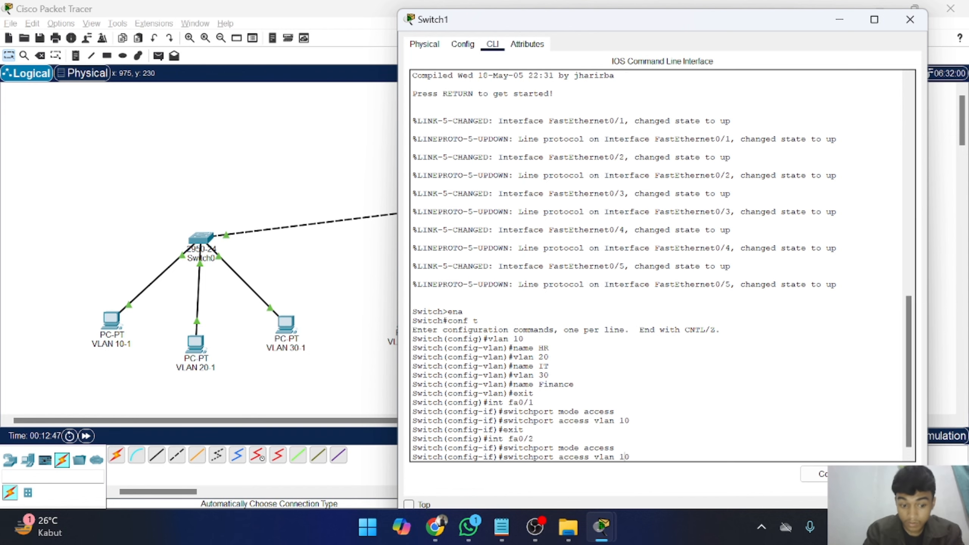
key("BackSpace")
type("2")
key("Return")
key("Up")
key("Up")
key("Up")
key("Up")
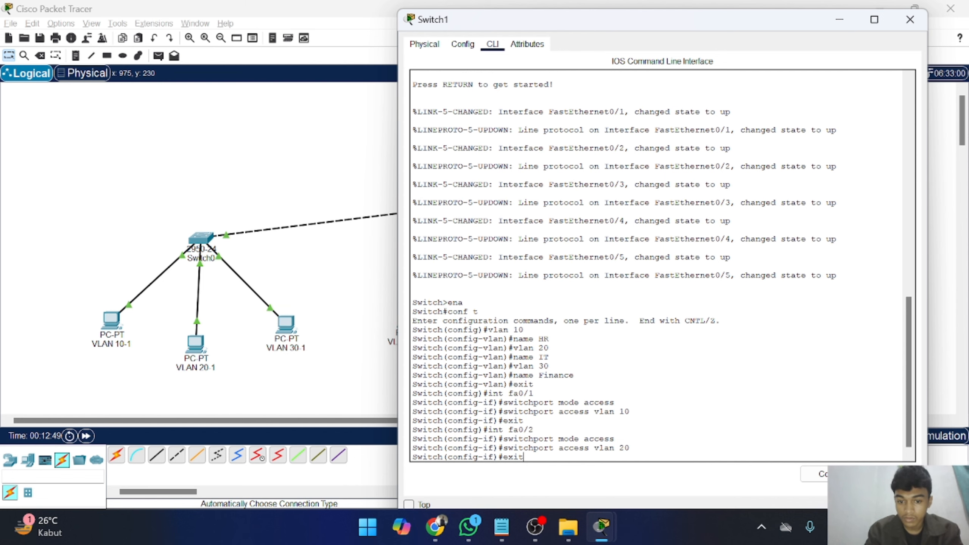
key("Return")
Enter configuration of interface fa0/3 on Switch1 and set it to access mode with switchport mode access.
key("Up")
key("Up")
key("Up")
key("Up")
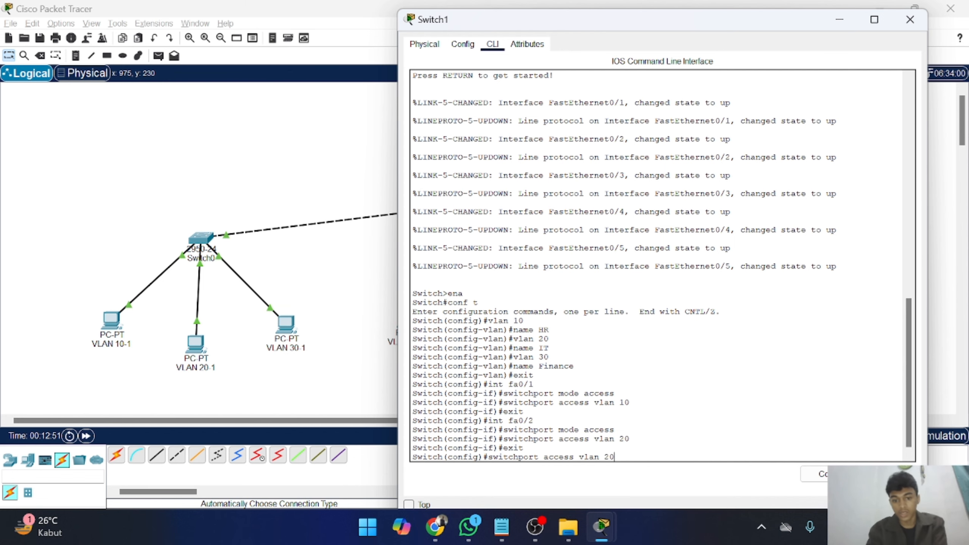
key("BackSpace")
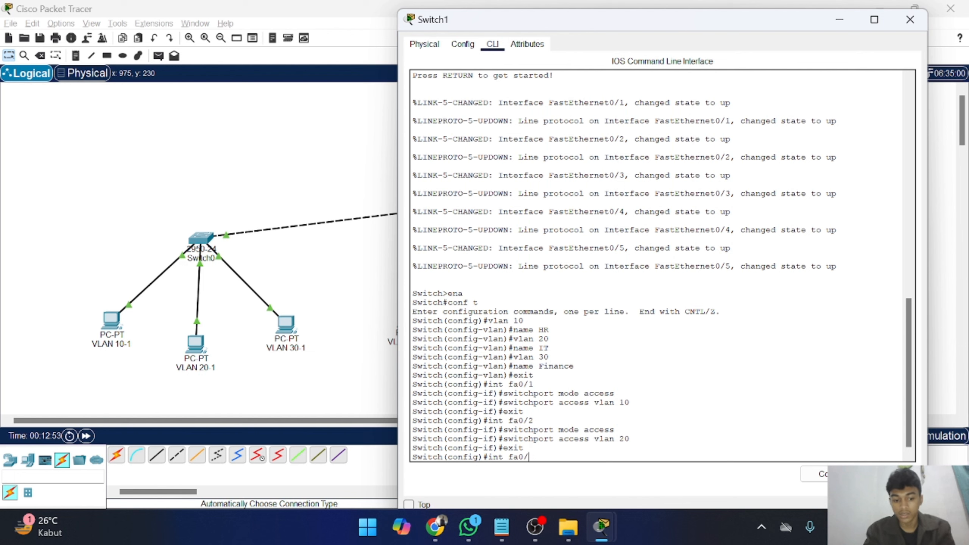
type("3")
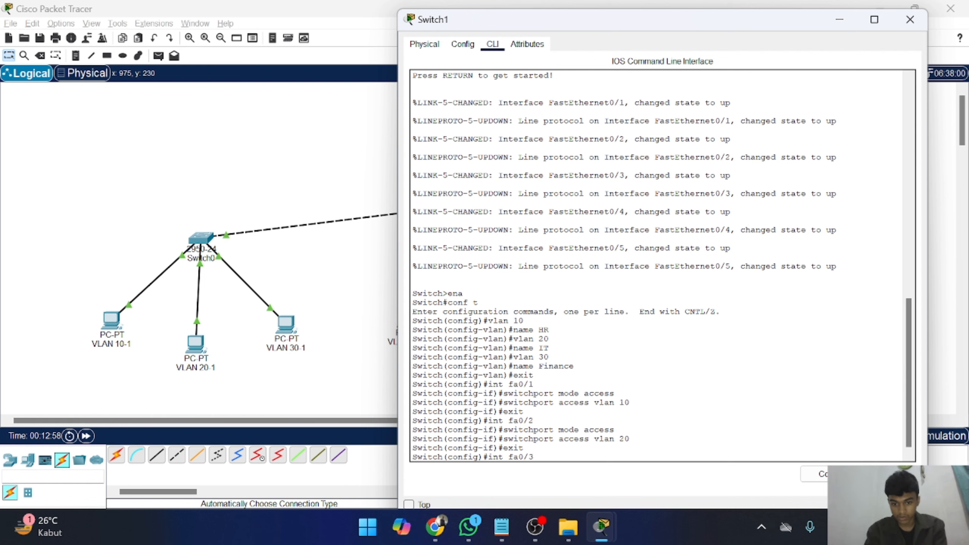
key("Return")
type("switchport mode access")
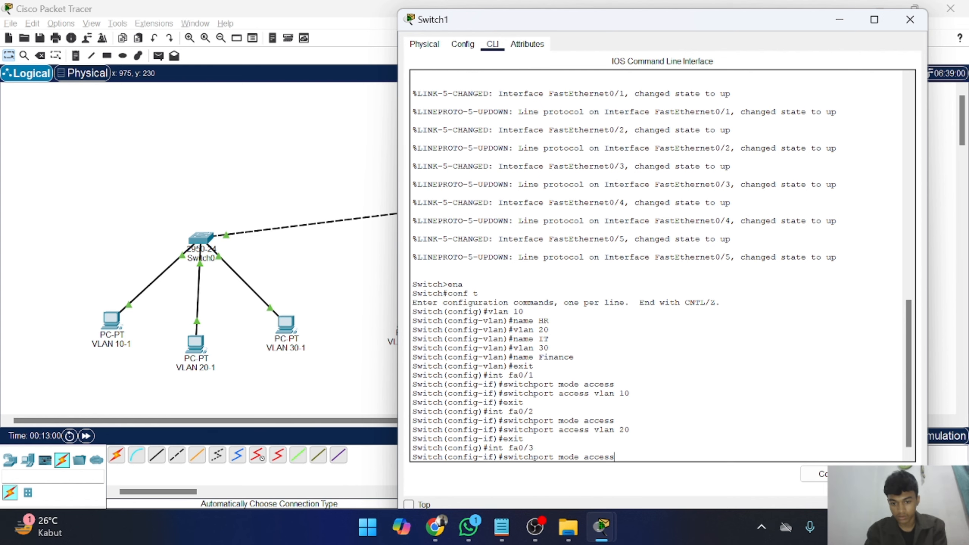
key("Return")
Assign interface fa0/3 to VLAN 30 with switchport access vlan 30 and exit the interface configuration.
type("switchport access vlan 20")
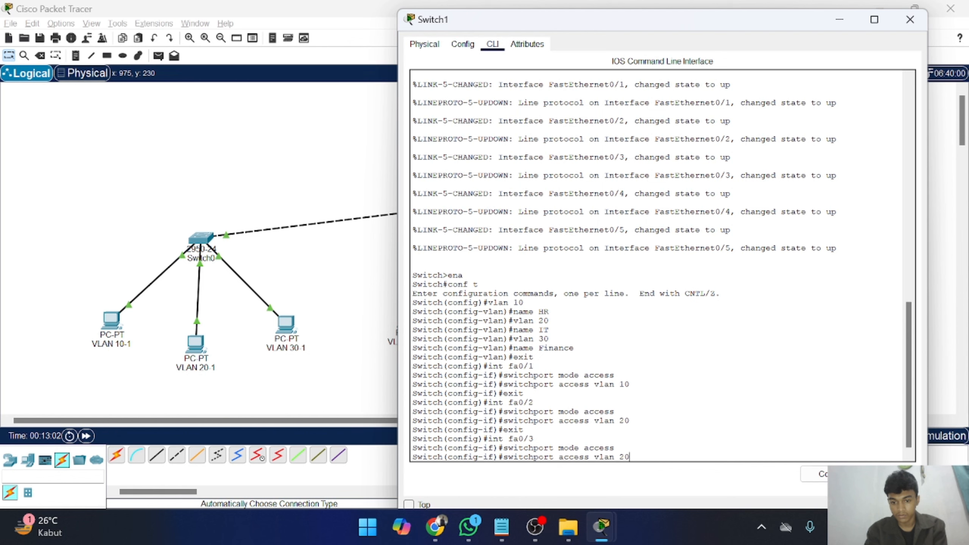
key("Left")
key("BackSpace")
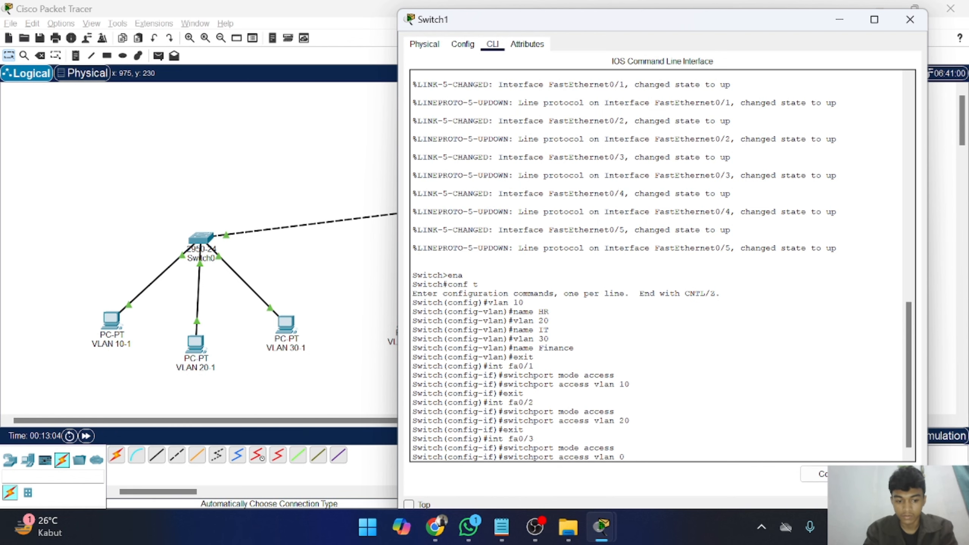
type("3")
key("Return")
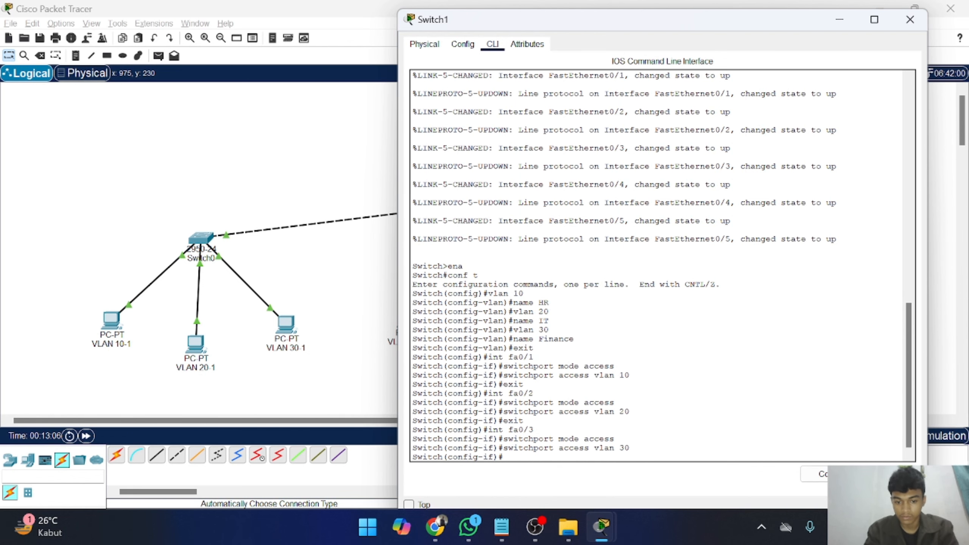
type("ex")
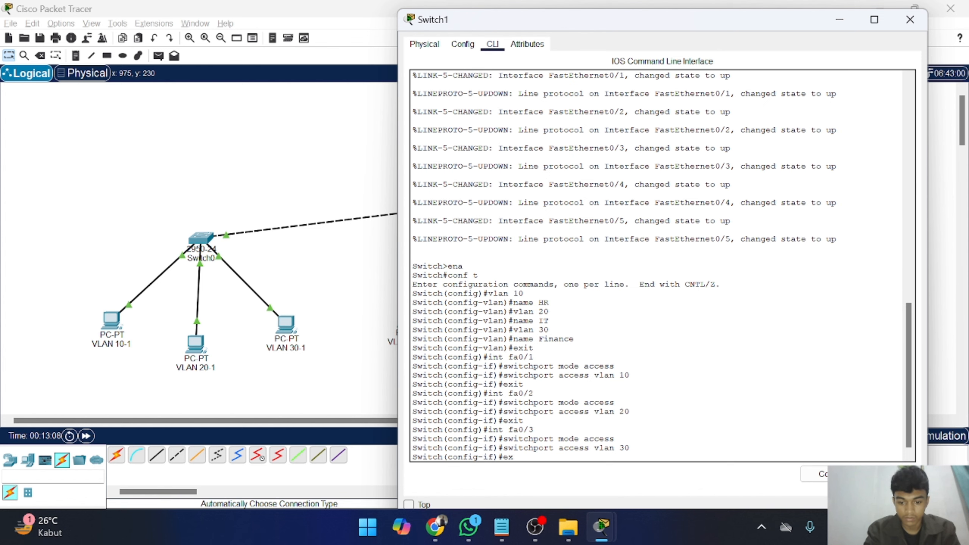
type("it")
key("Return")
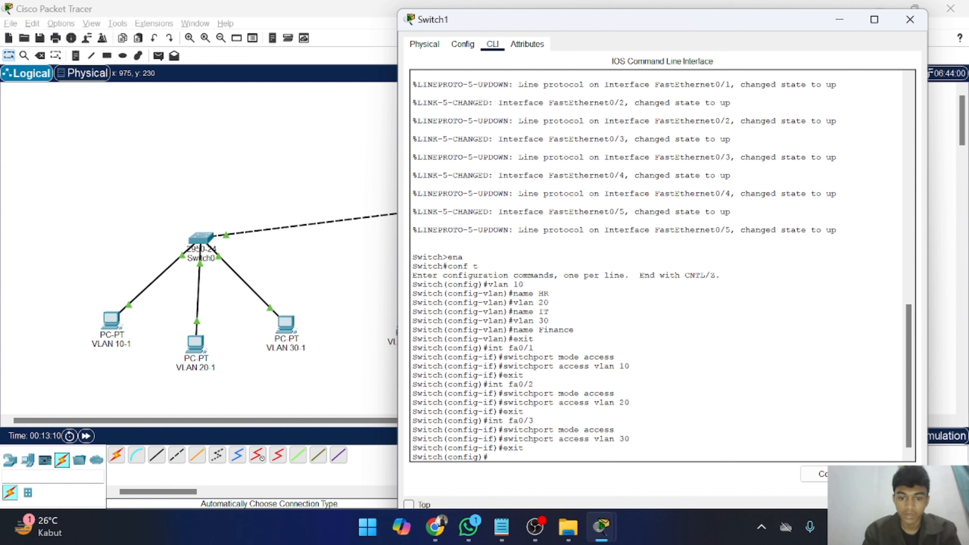
Enter configuration of interface fa0/5 on Switch1 and set it to trunk mode with switchport mode trunk.
type("i")
type("fa")
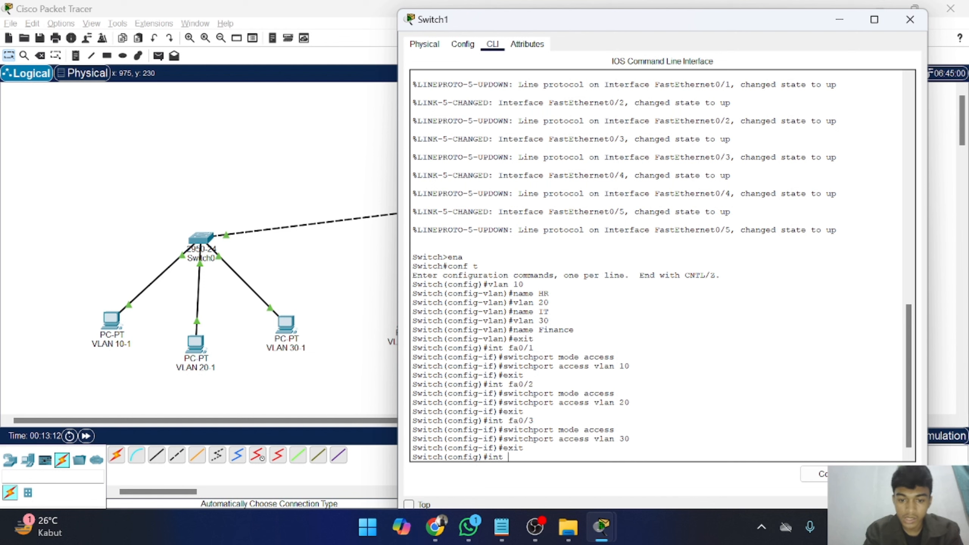
type("0")
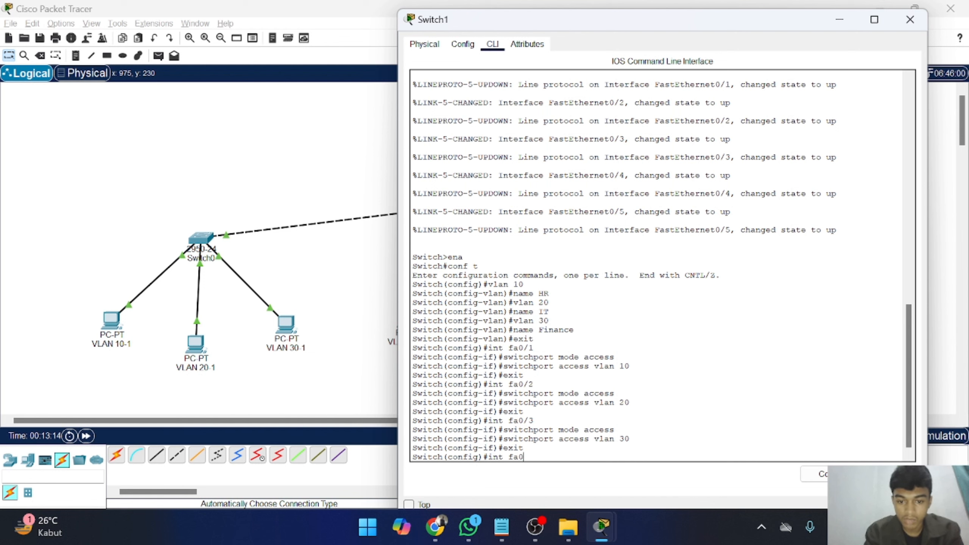
type("/5")
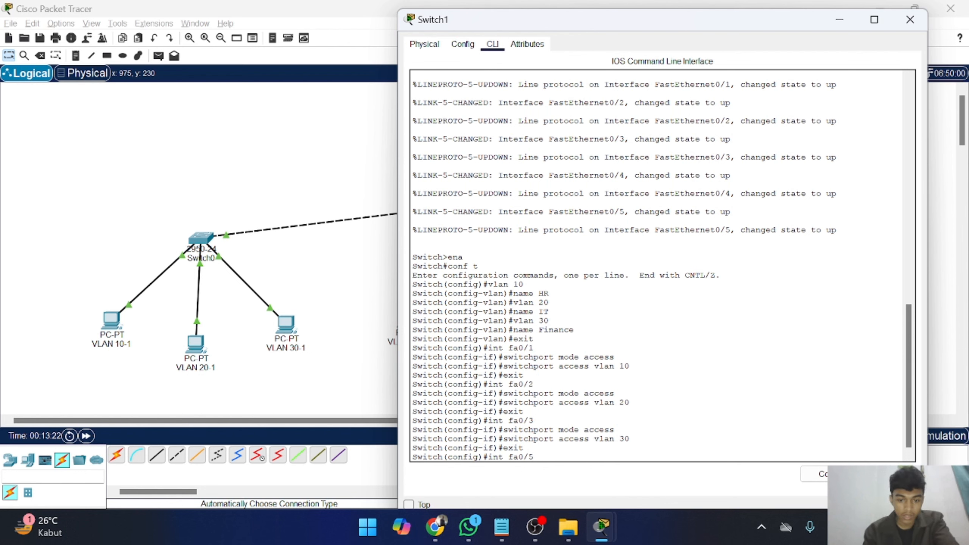
key("Return")
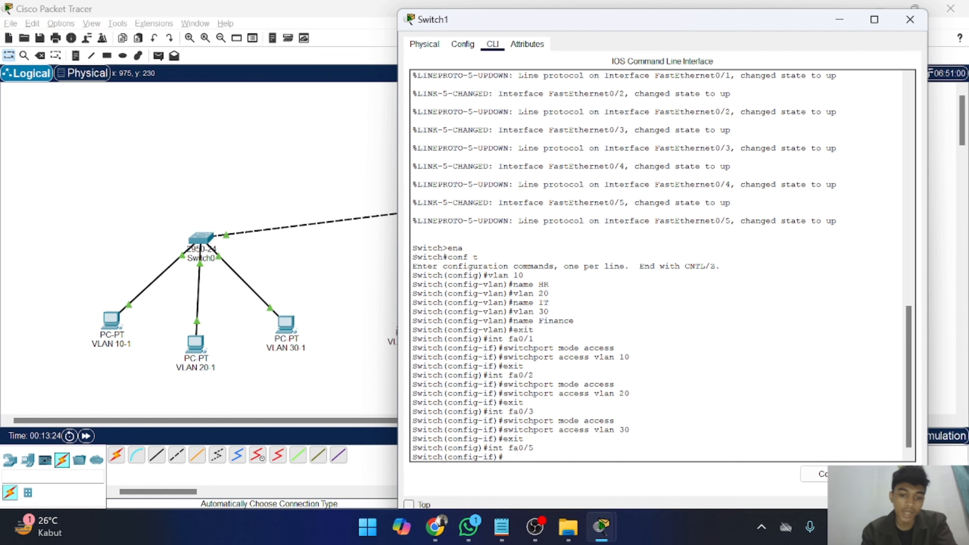
key("Up")
key("Up")
key("Up")
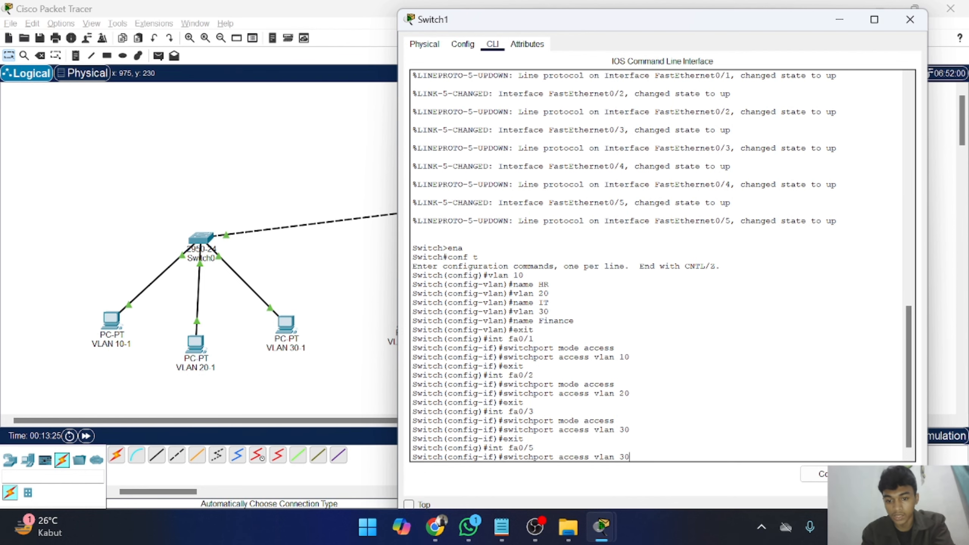
key("Up")
key("BackSpace")
key("BackSpace")
key("BackSpace")
key("BackSpace")
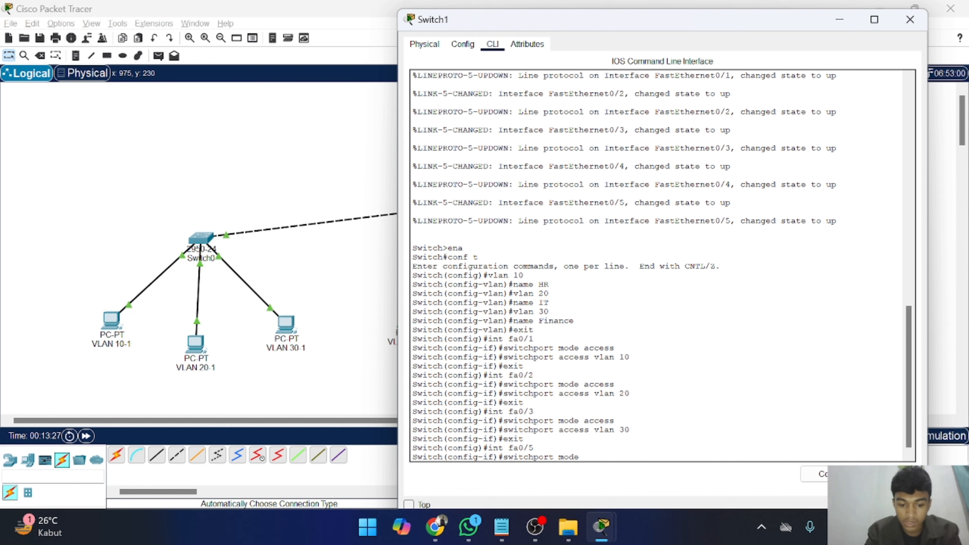
type("trunk")
key("Return")
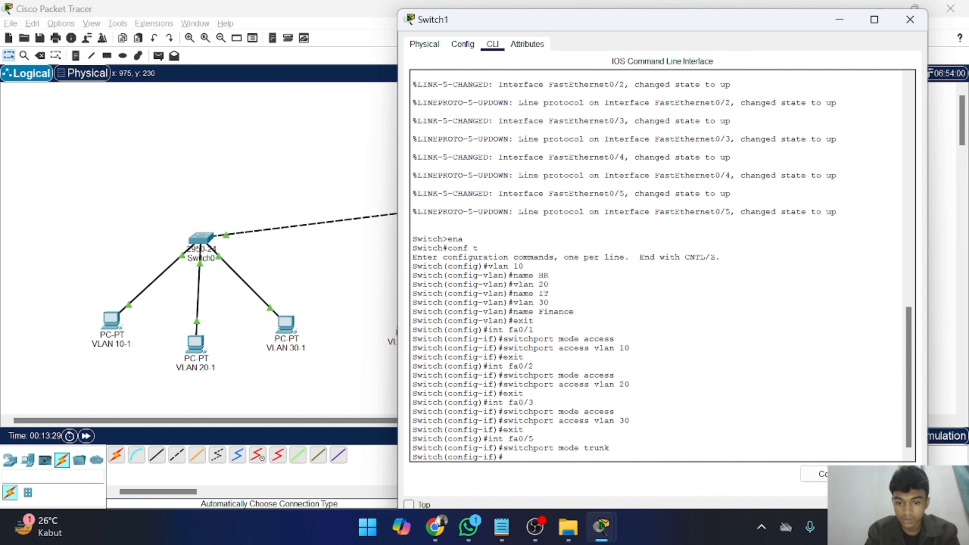
Allow VLANs 10-30 on the fa0/5 trunk with switchport trunk allowed vlan 10-30 and exit the interface configuration.
type("swi")
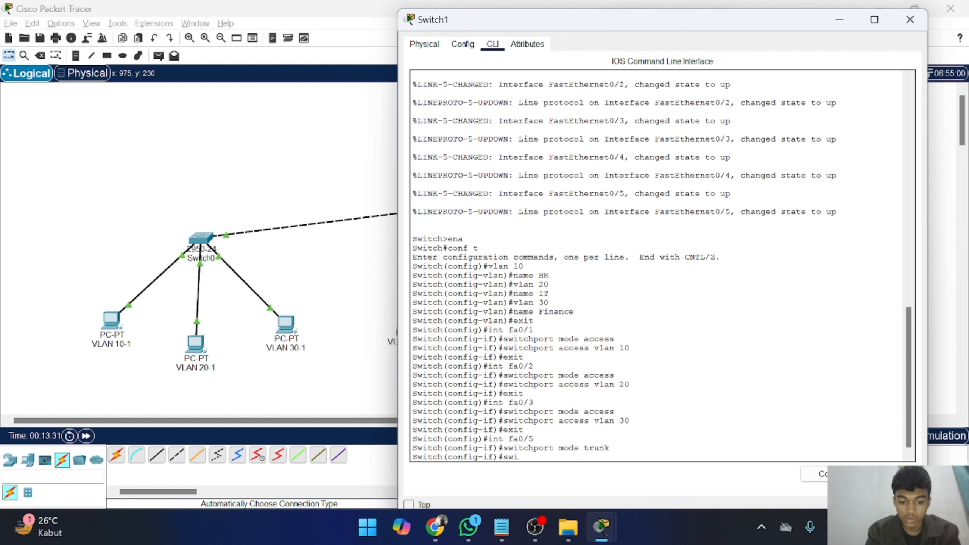
type("tchport")
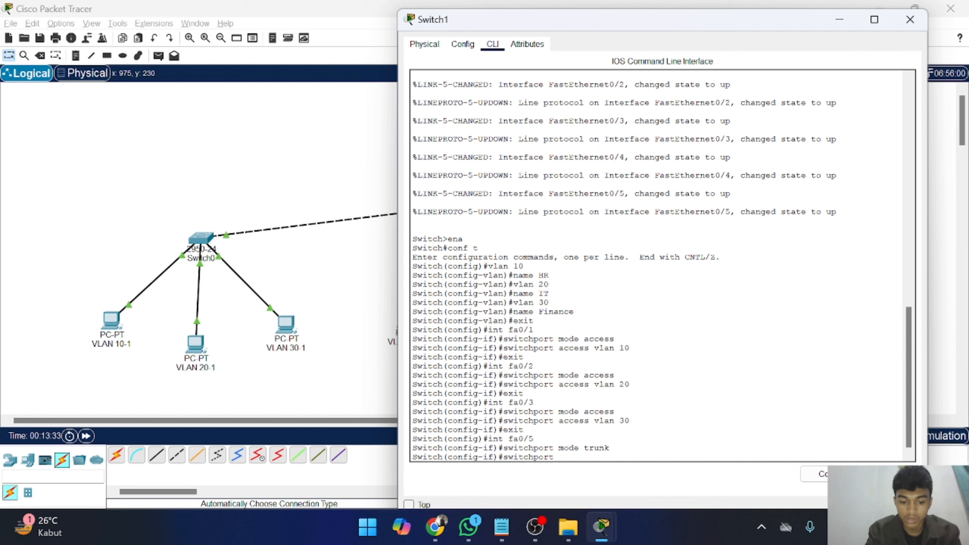
type(" trunk a")
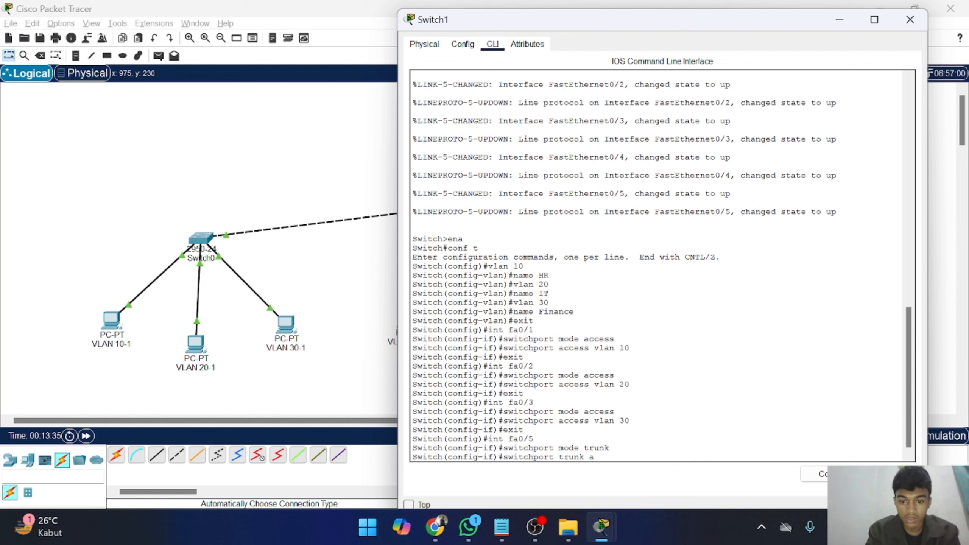
type("llowed")
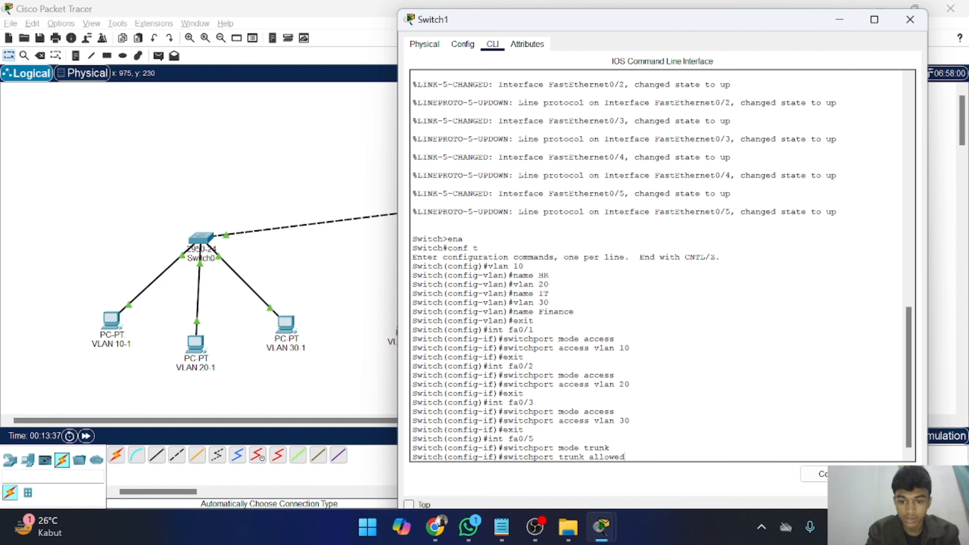
type(" 10")
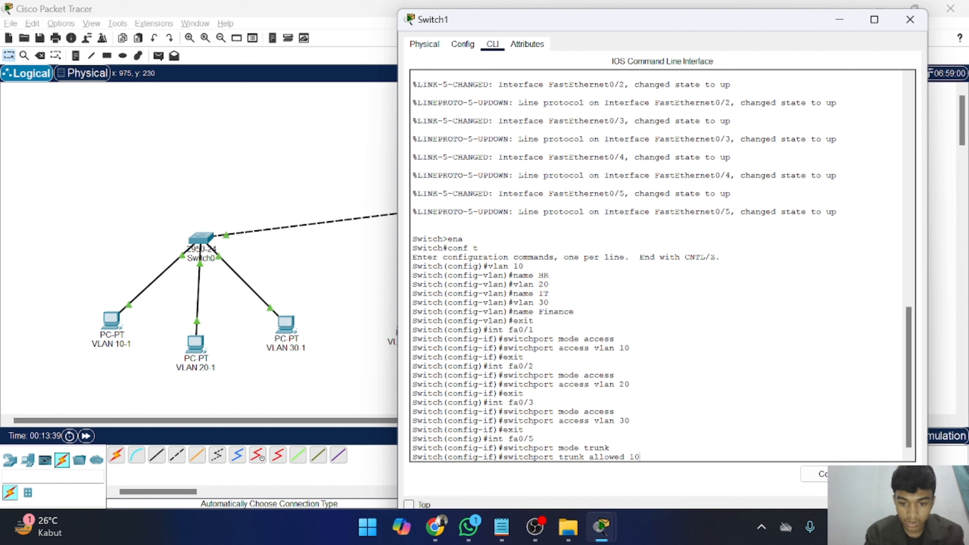
type("-30")
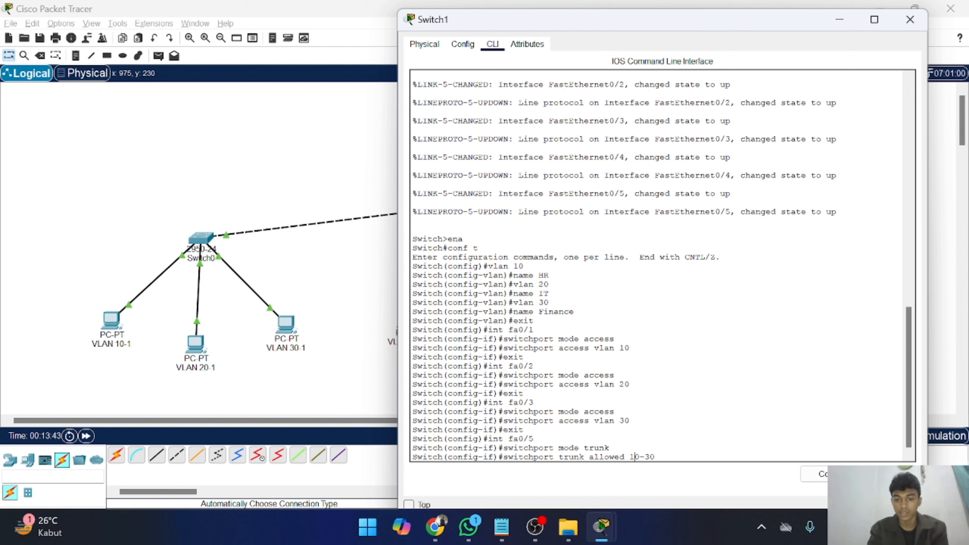
key("Left")
key("Left")
key("Left")
key("Left")
key("Left")
type("vlan")
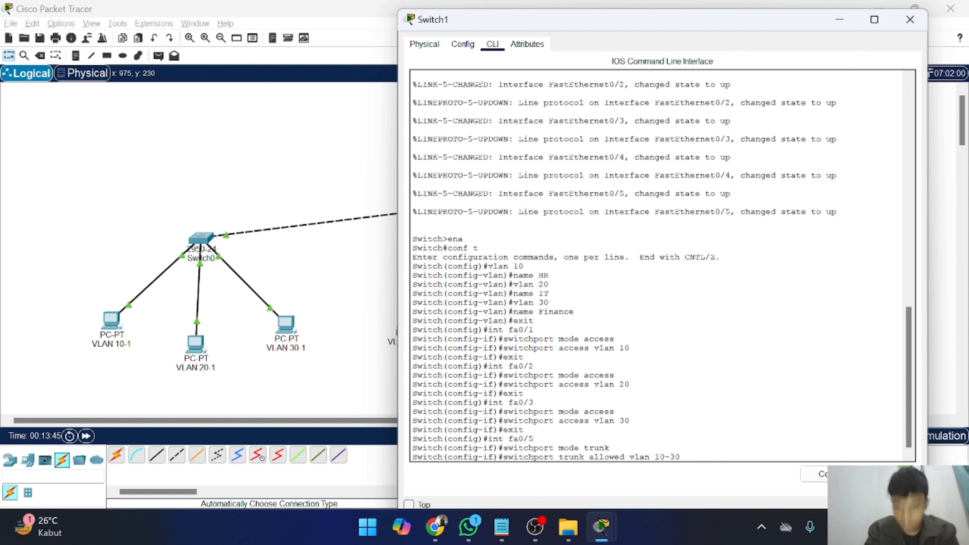
key("Return")
type("exit")
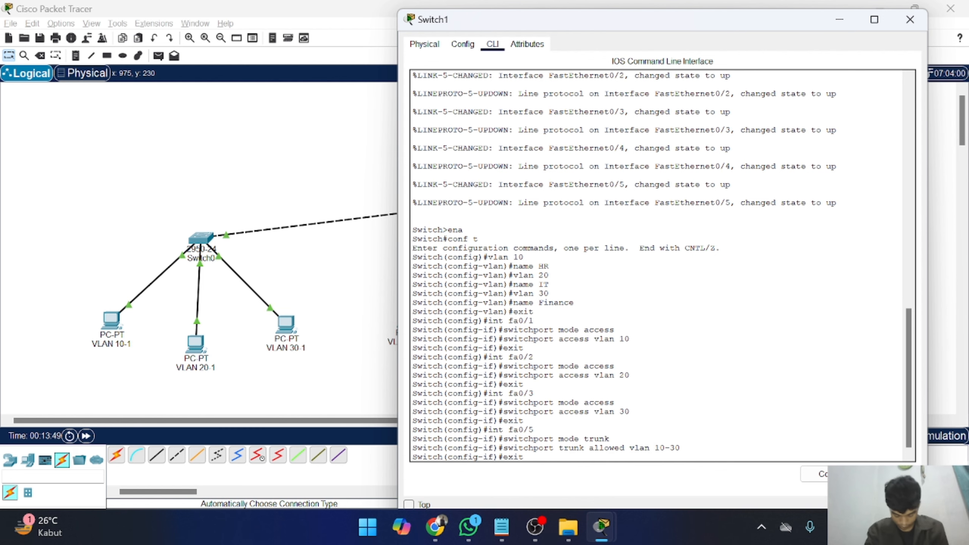
key("Return")
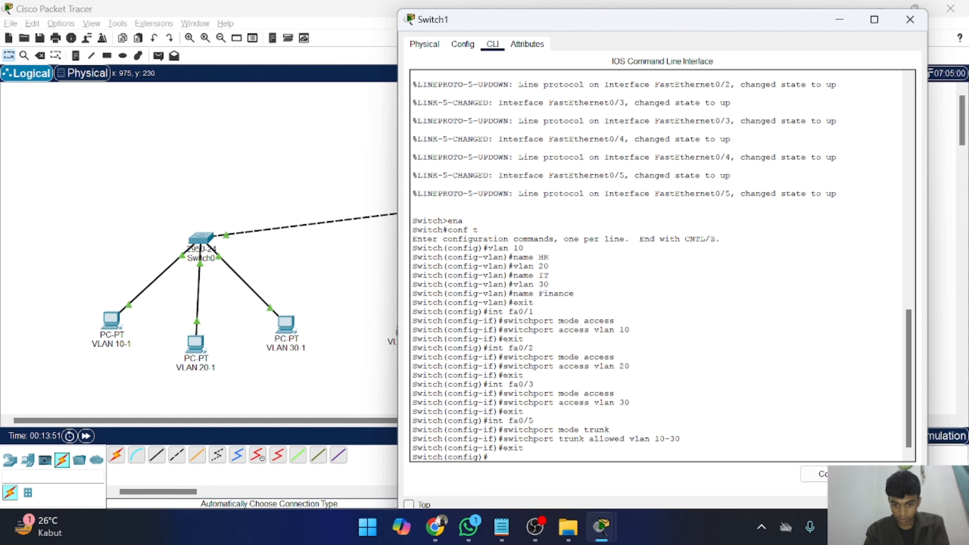
Enter configuration of interface fa0/6 on Switch1 and set it to trunk mode with switchport mode trunk.
type("int fa0/")
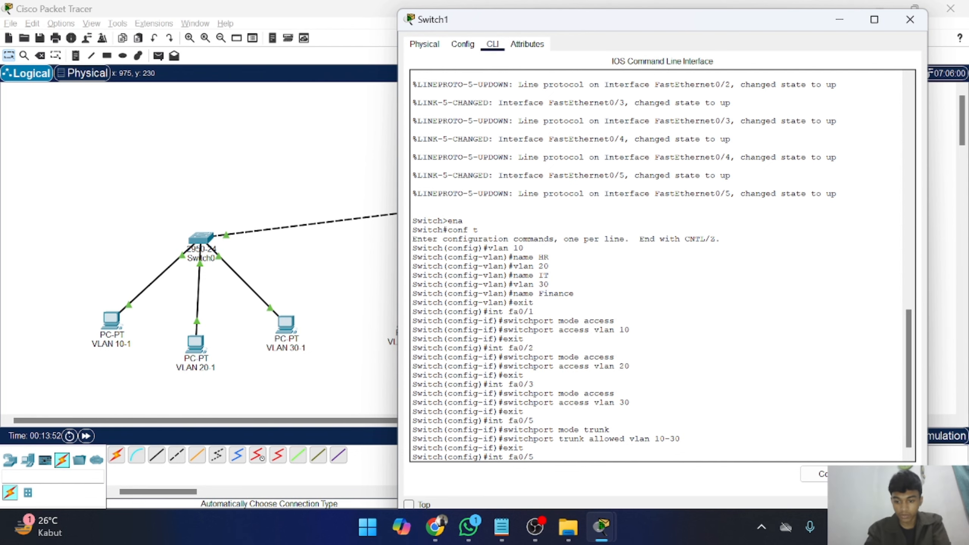
type("6")
key("Return")
key("Up")
key("Up")
key("Up")
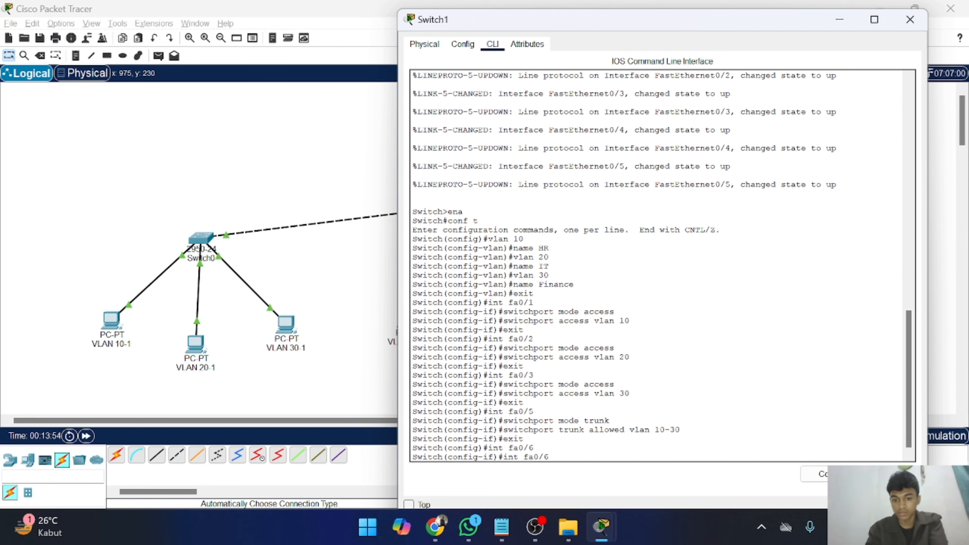
key("Up")
key("Return")
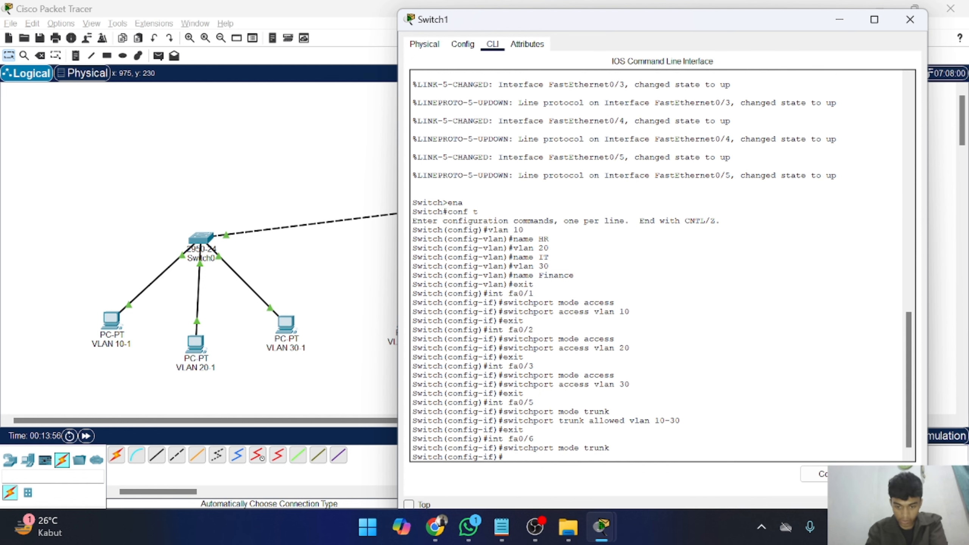
Allow VLANs 10-30 on the fa0/6 trunk with switchport trunk allowed vlan 10-30 and exit the interface configuration.
key("Up")
key("Up")
key("Up")
key("Up")
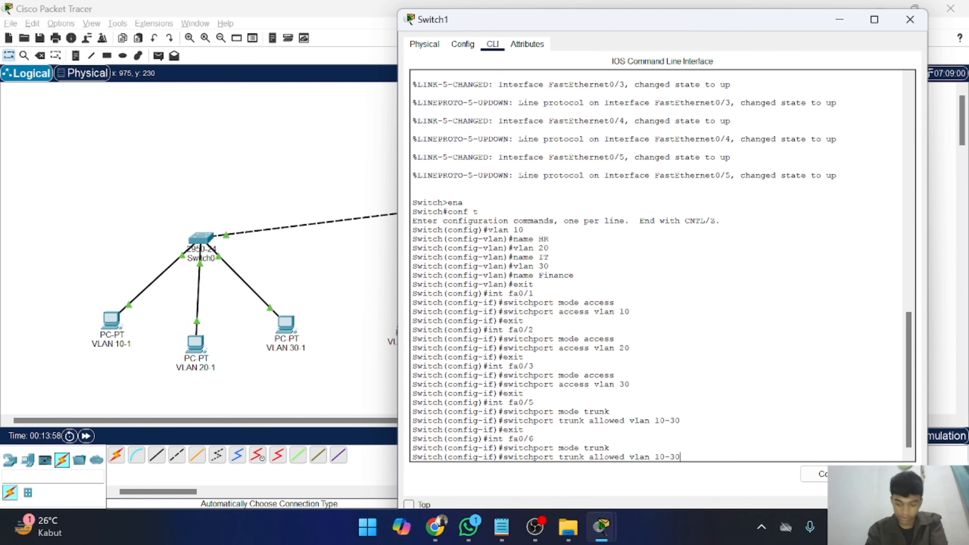
key("Return")
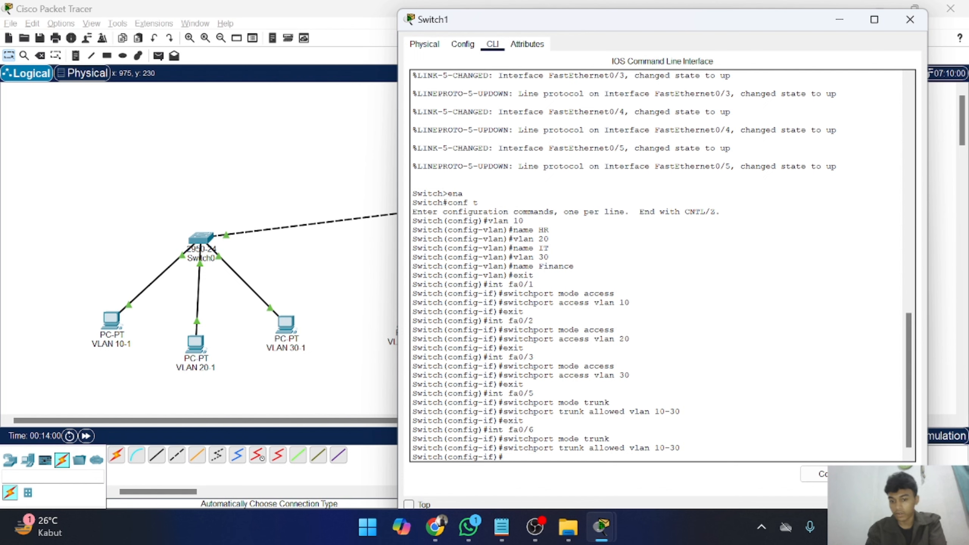
key("Up")
key("Up")
key("Up")
key("Up")
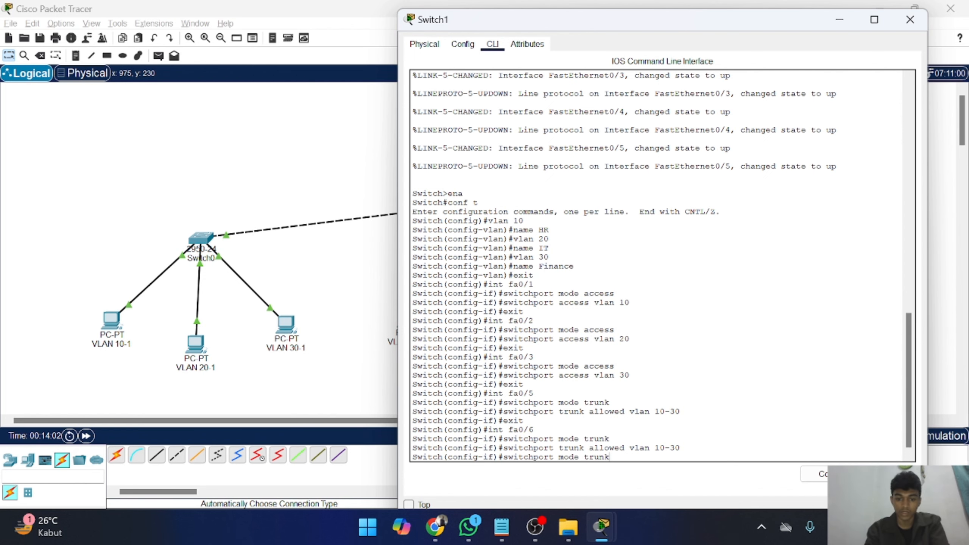
key("Return")
Exit global configuration mode on Switch1 and save its configuration with wr.
key("Up")
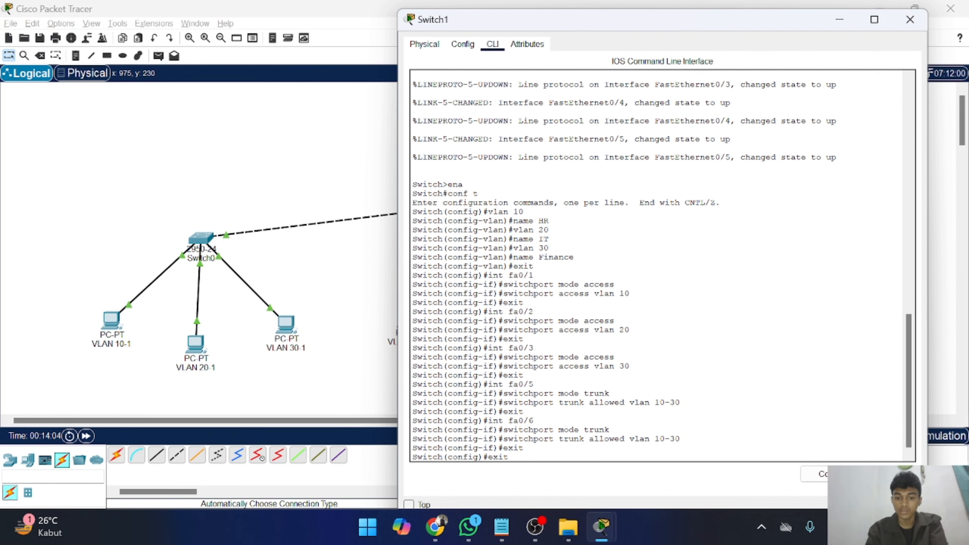
key("Return")
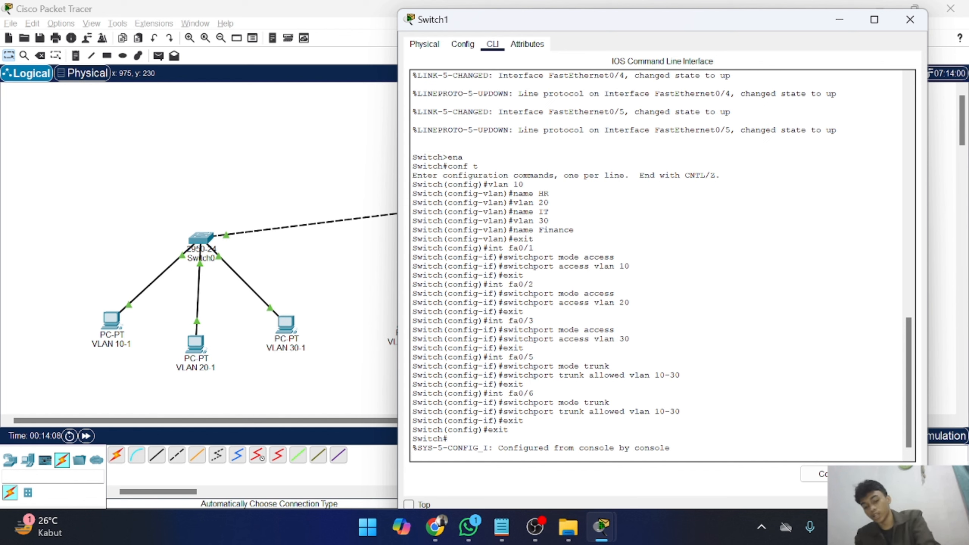
type("w")
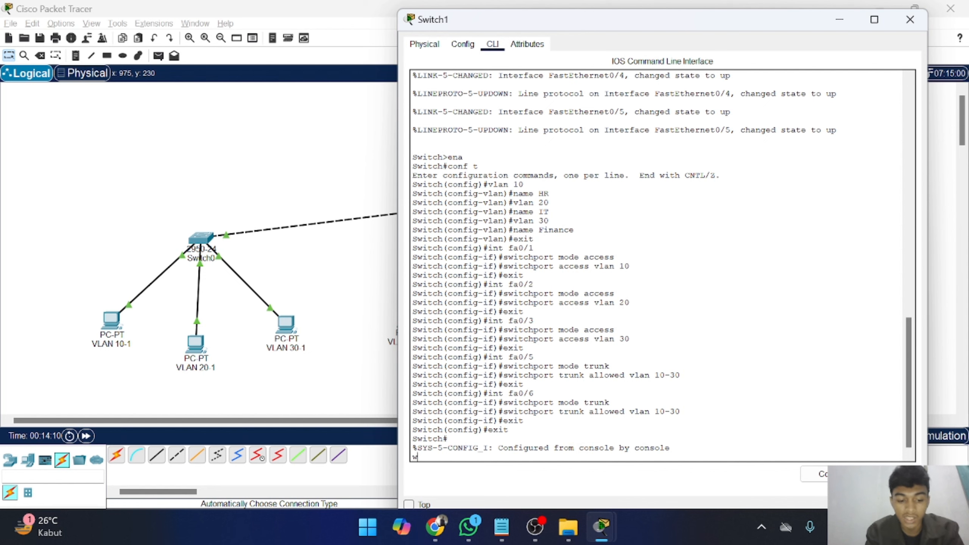
type("r")
key("Return")
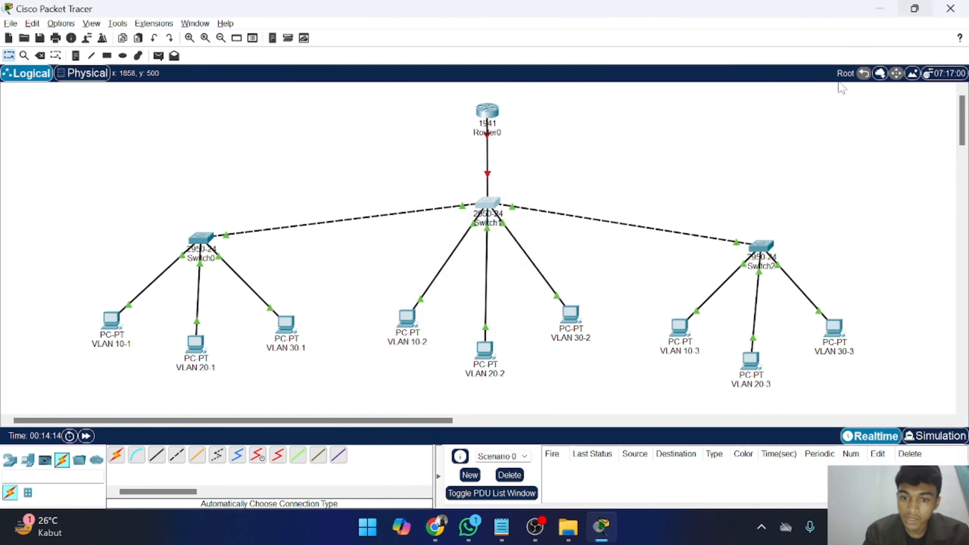
Open Switch2's command line and enter global configuration mode with ena and conf t.
left_click(910, 19)
double_click(761, 244)
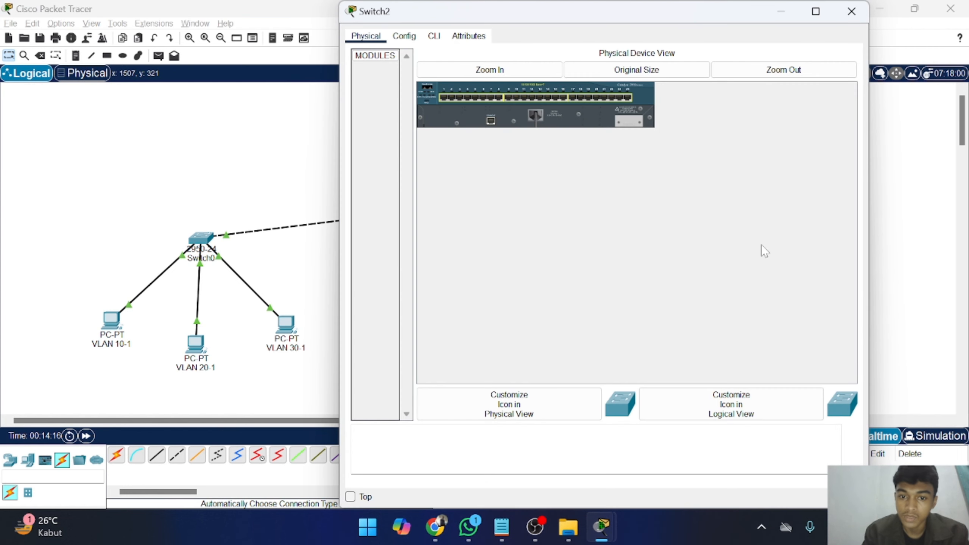
left_click(434, 36)
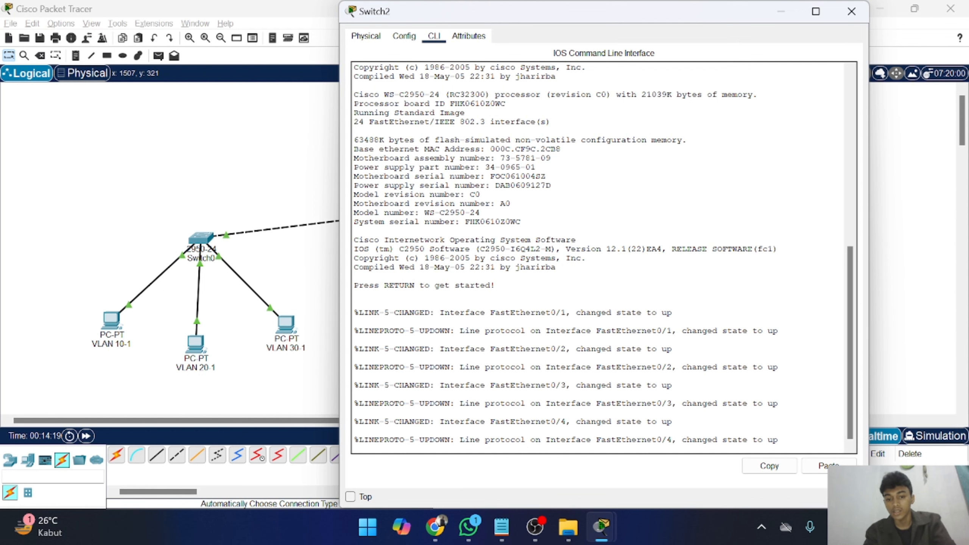
key("Return")
type("ena")
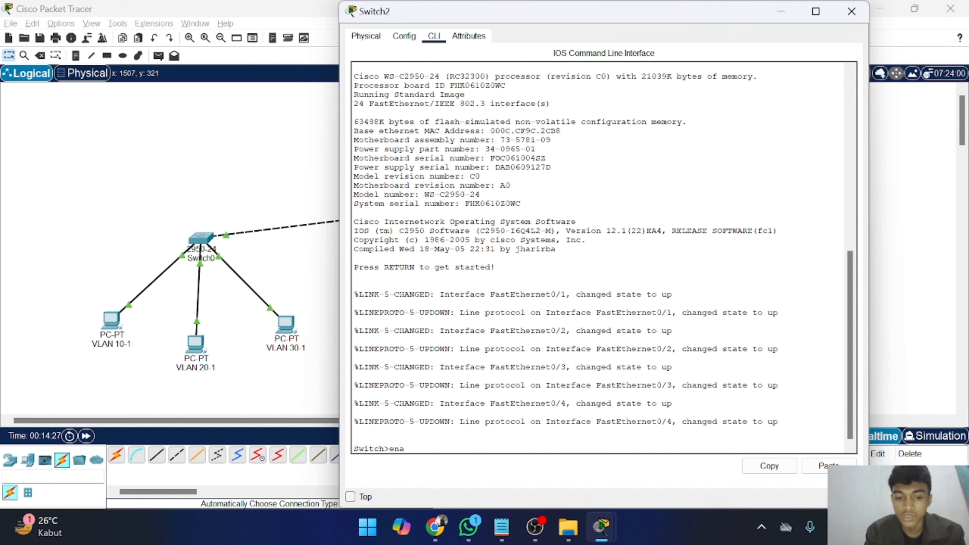
key("Return")
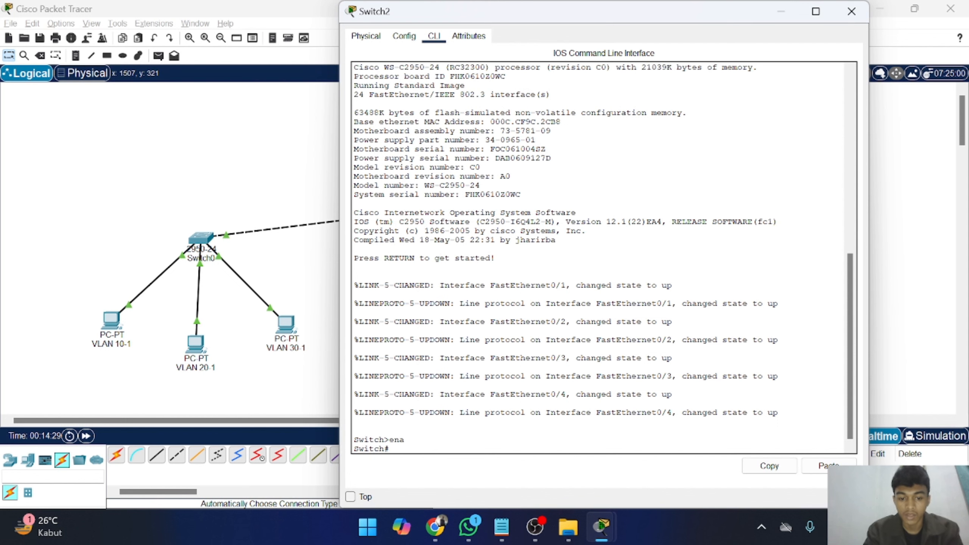
type("conf ")
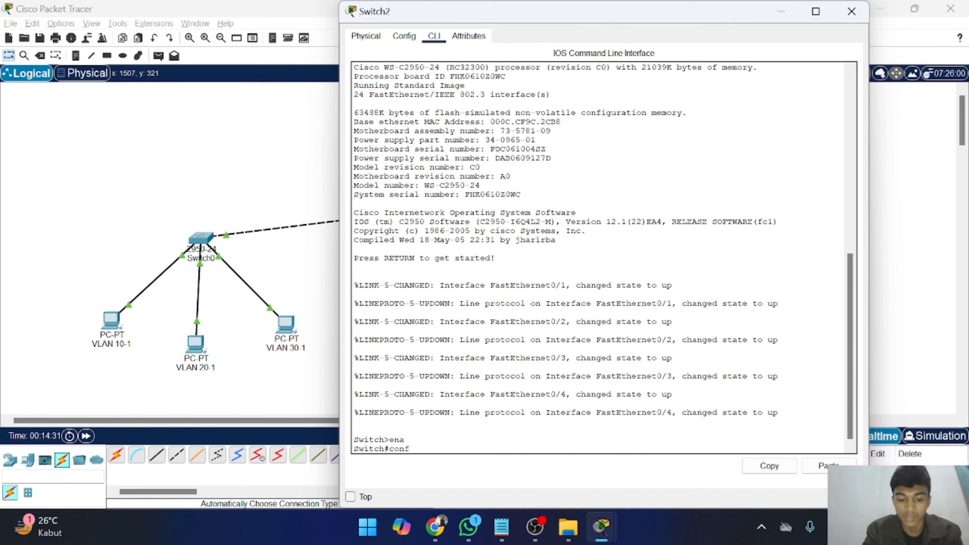
type("t")
key("Return")
Create VLAN 10 on Switch2 and name it HR.
type("v")
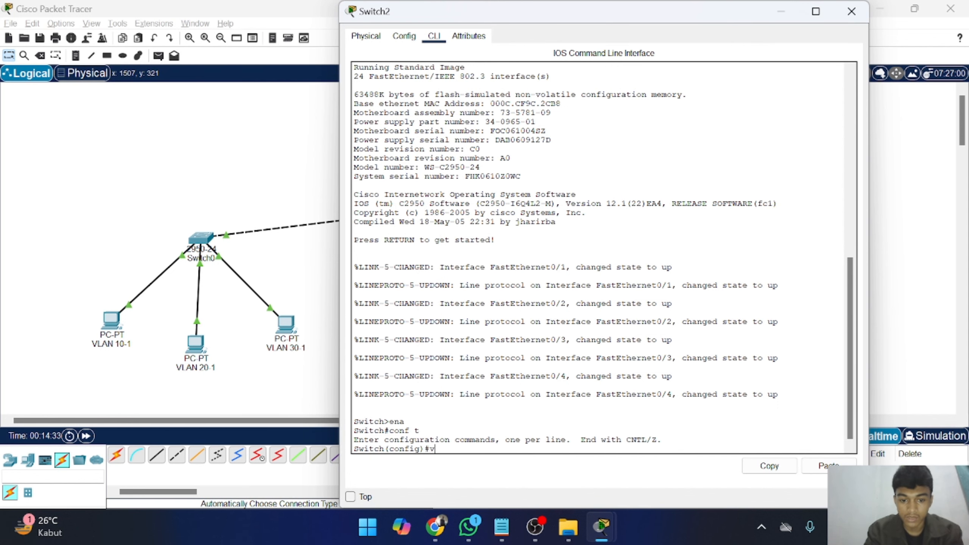
type("lan 10")
key("Return")
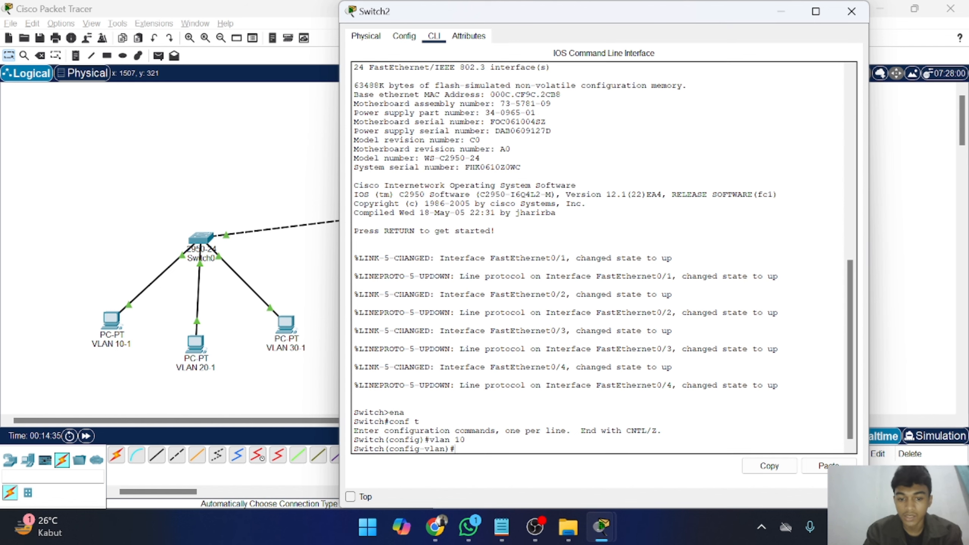
type("name ")
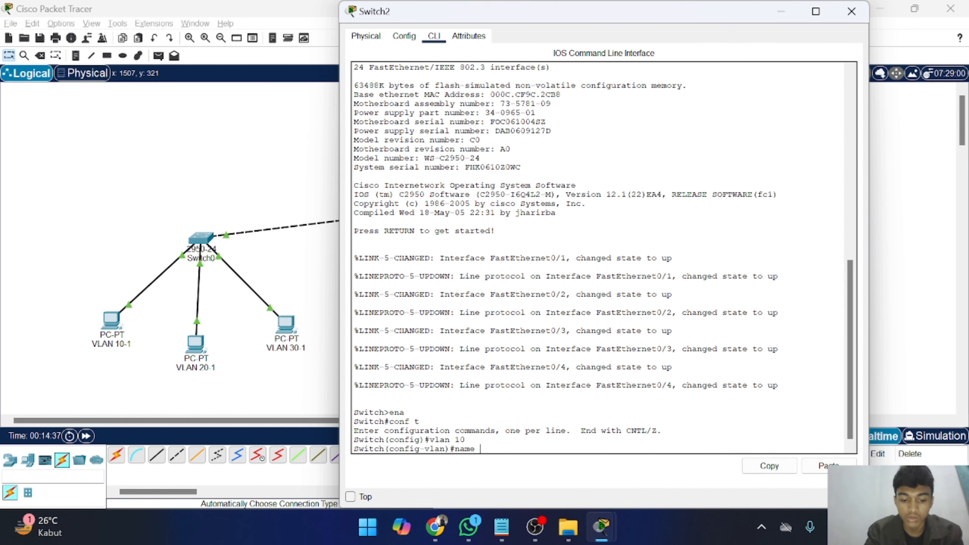
type("HR")
key("Return")
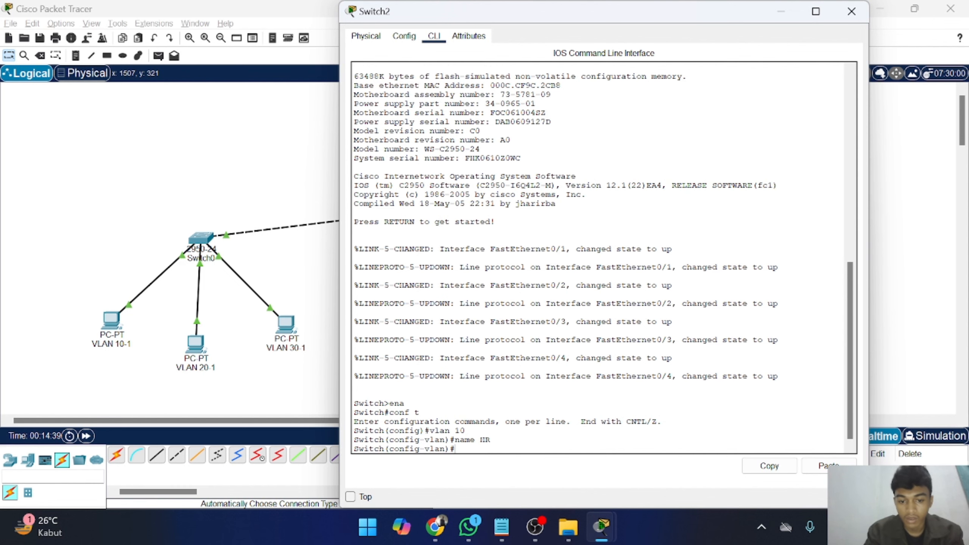
Create VLAN 20 on Switch2 and name it IT.
type("vlan ")
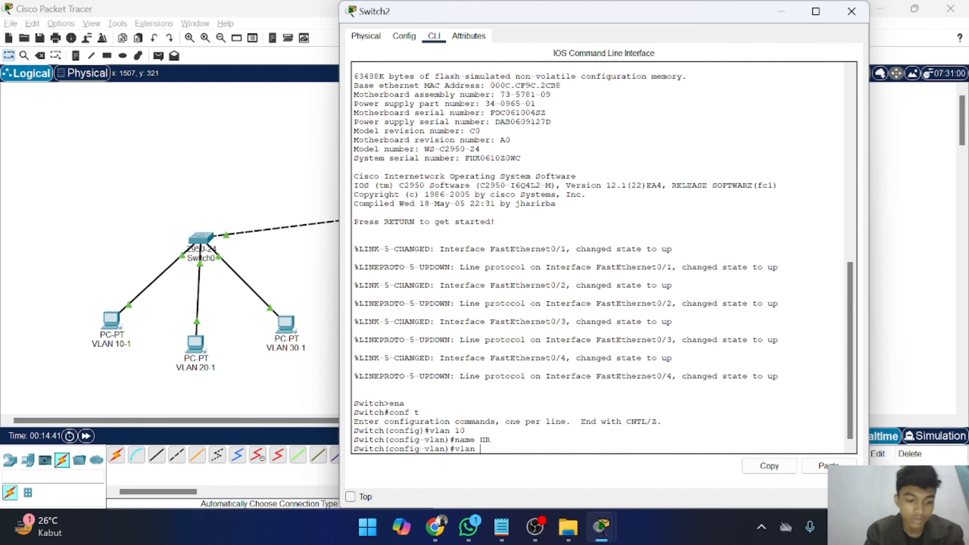
type("20")
key("Return")
type("n")
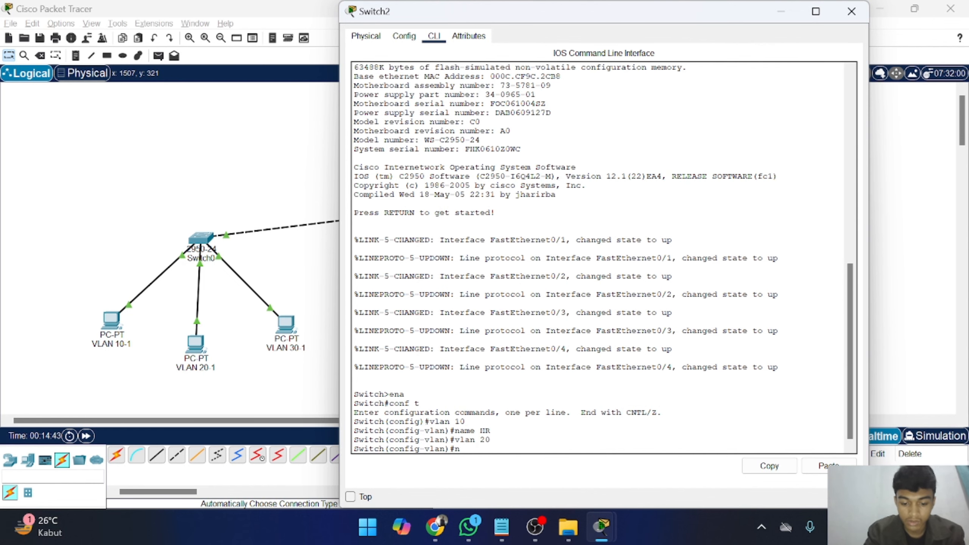
type("am eIT")
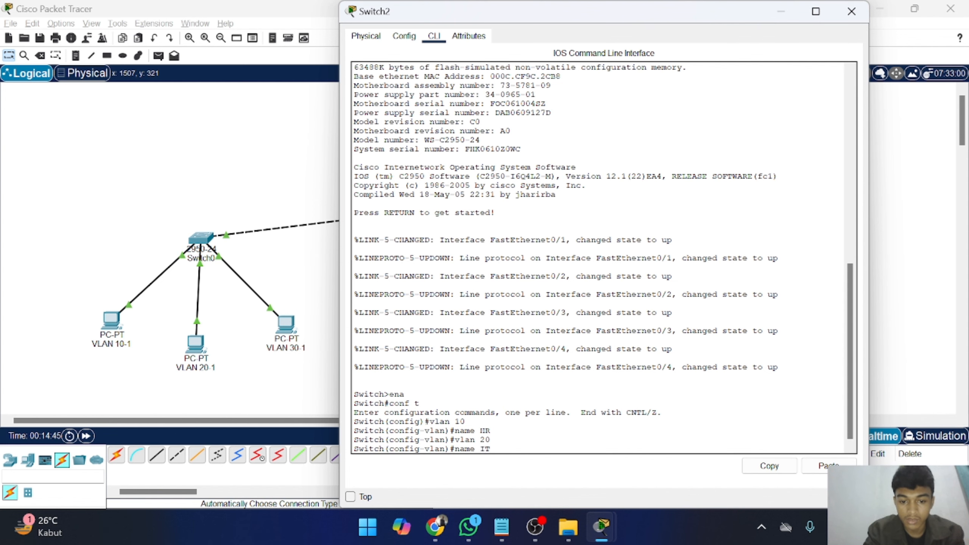
key("Return")
Create VLAN 30 on Switch2, name it Finance and exit the VLAN configuration.
type("vlan)#vlan")
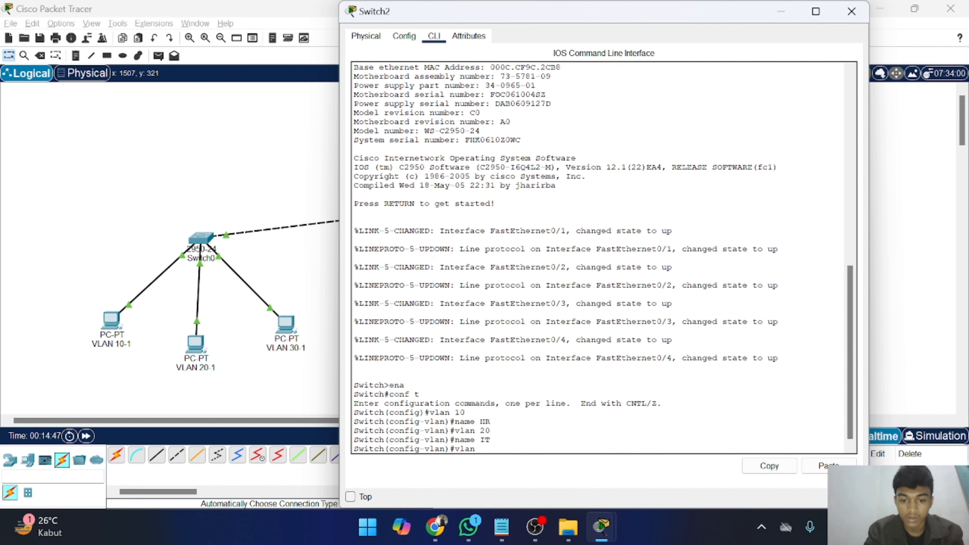
type(" 30")
key("Return")
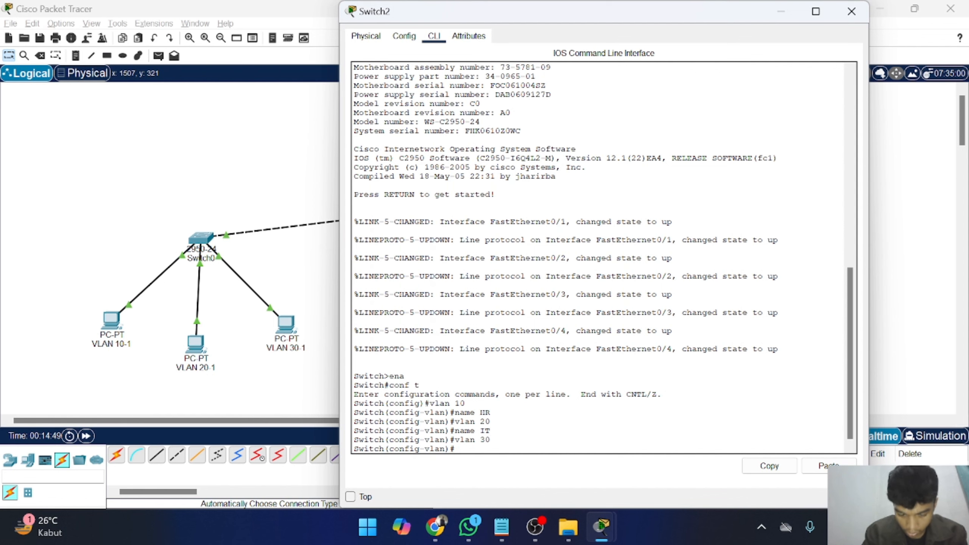
type("name ")
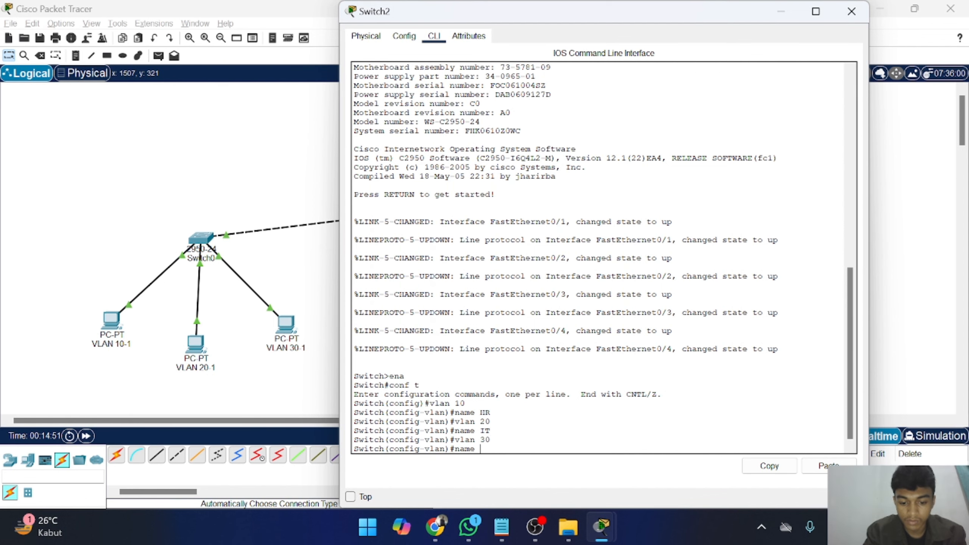
type("Fina")
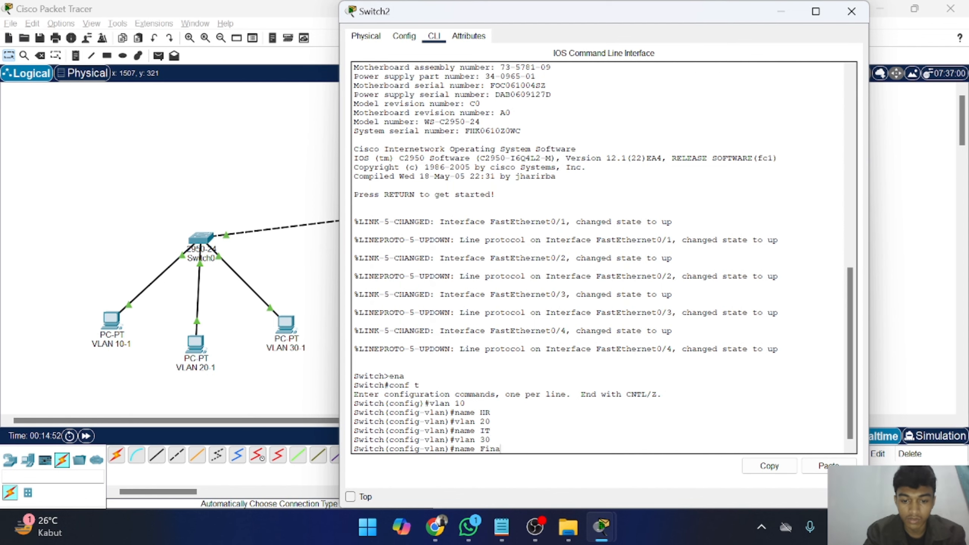
type("nce")
key("Return")
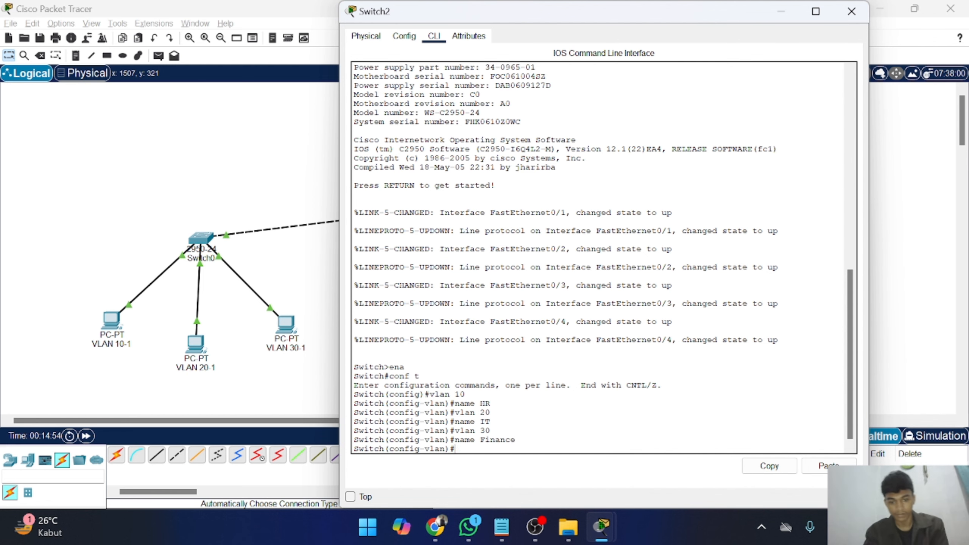
type("exit")
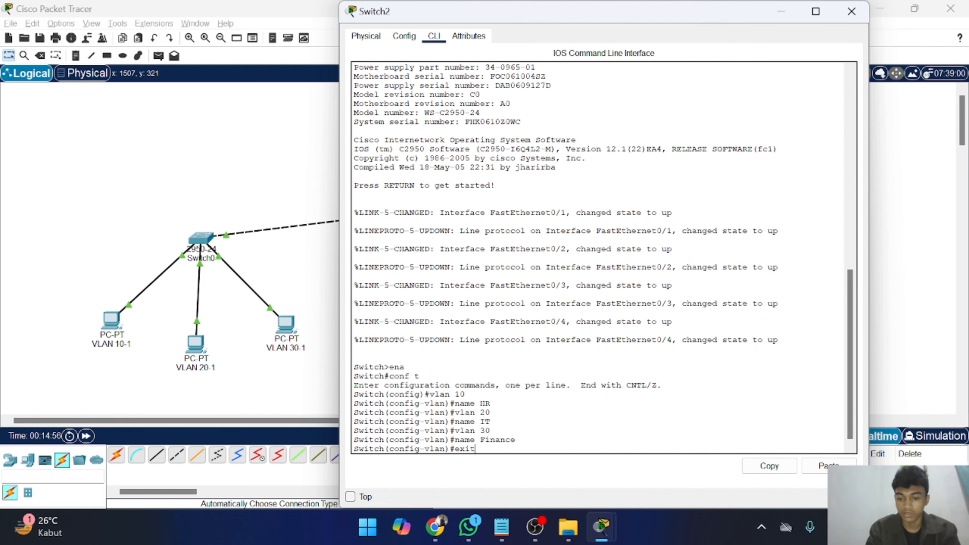
key("Return")
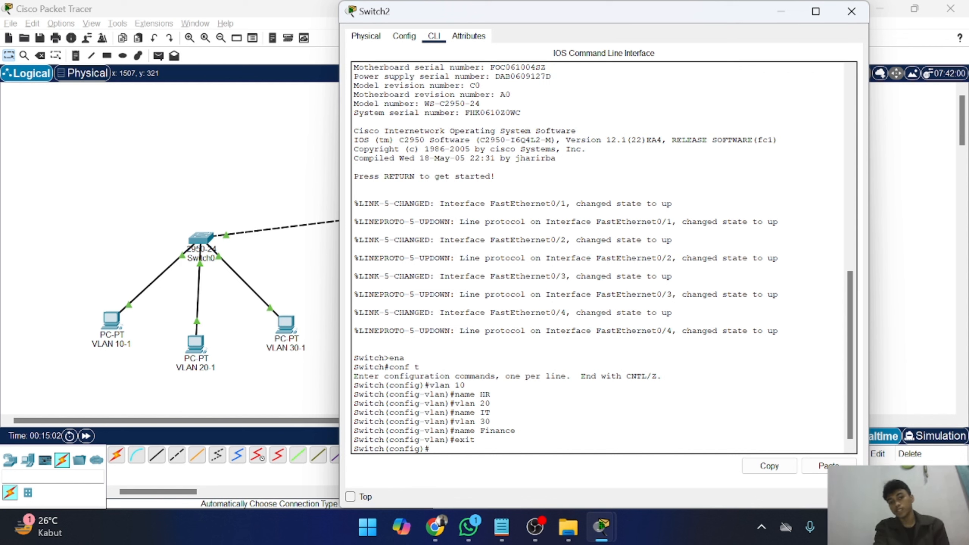
Enter configuration of interface fa0/1 on Switch2 and set it to access mode with switchport mode access.
type("int")
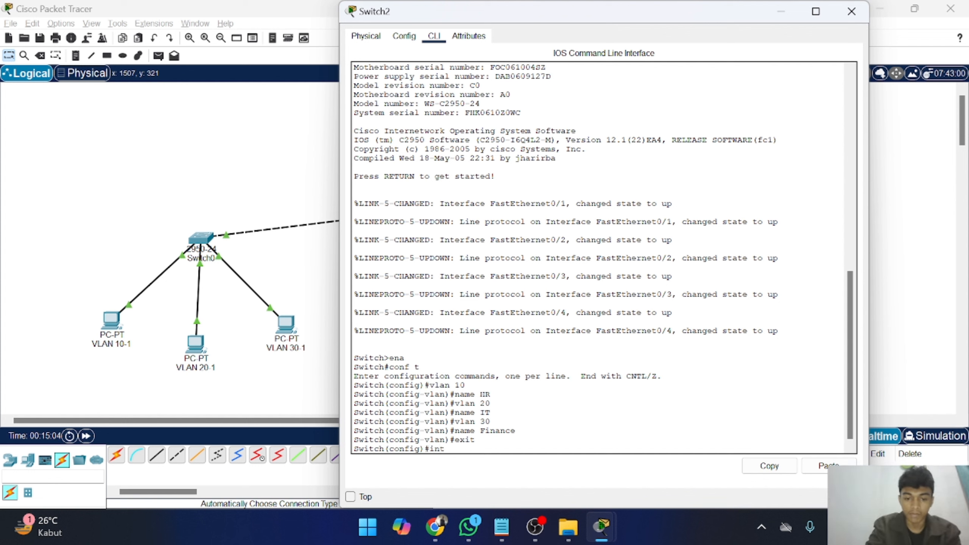
type(" fa")
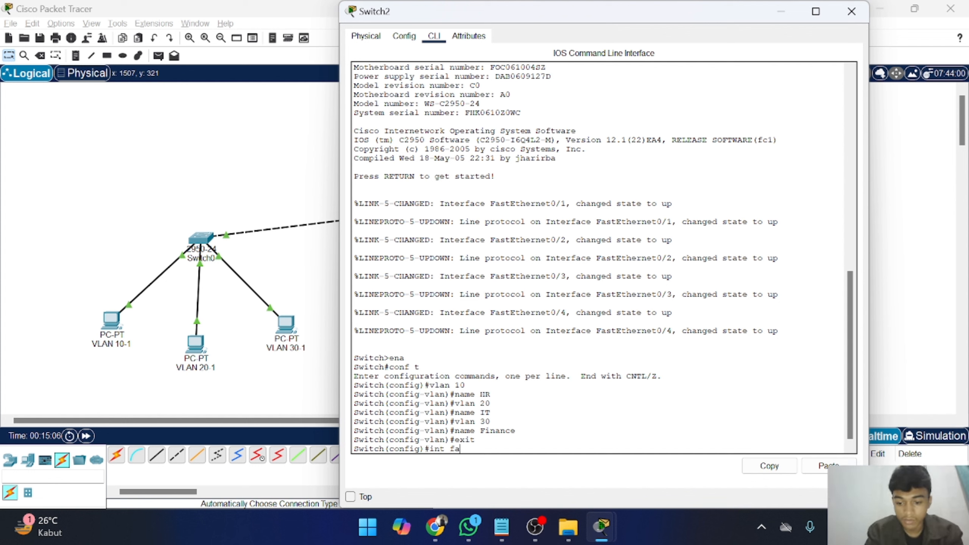
type("0/1")
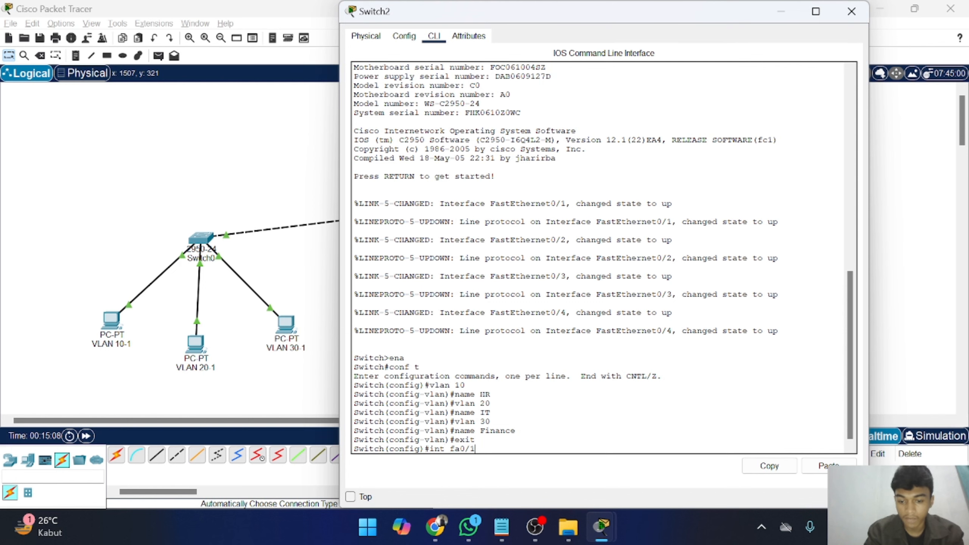
key("Return")
type("switc")
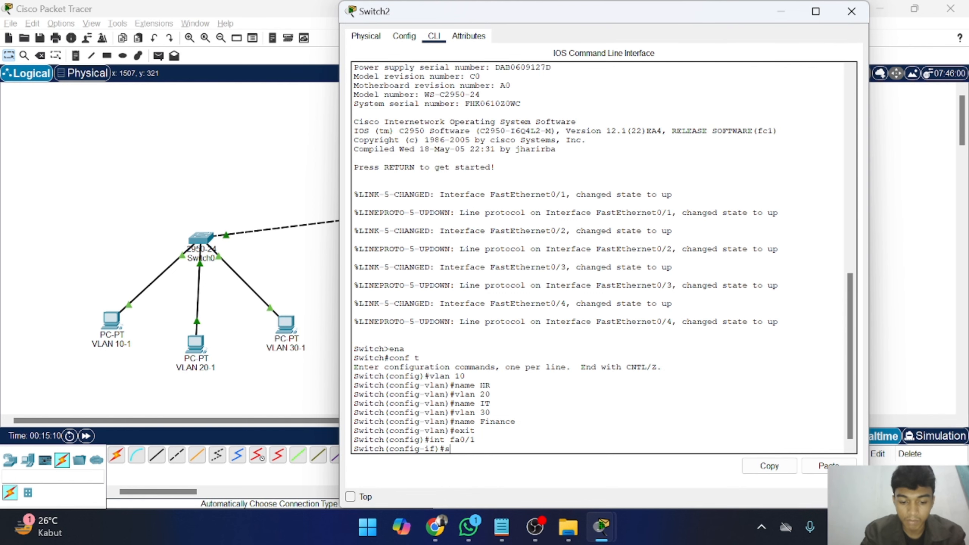
type("h")
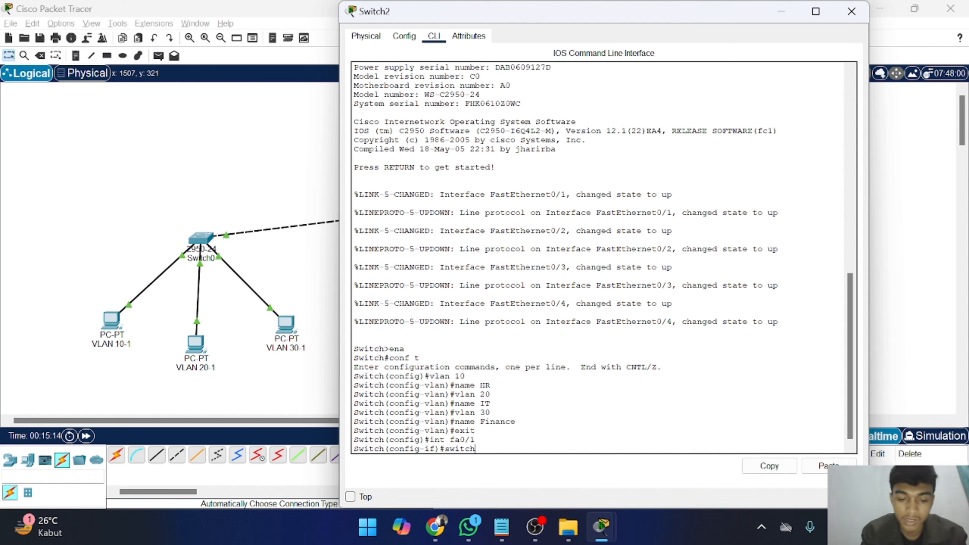
type("p")
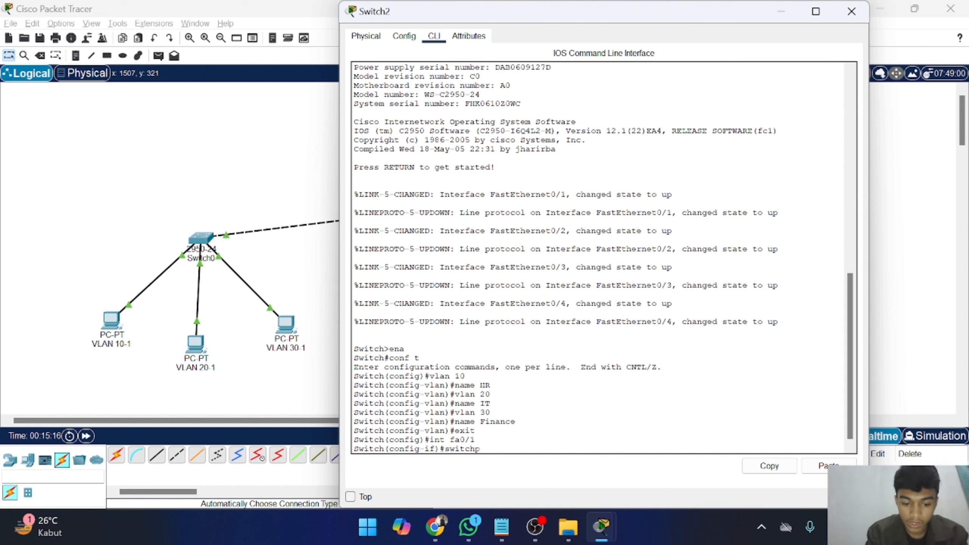
type("ort m")
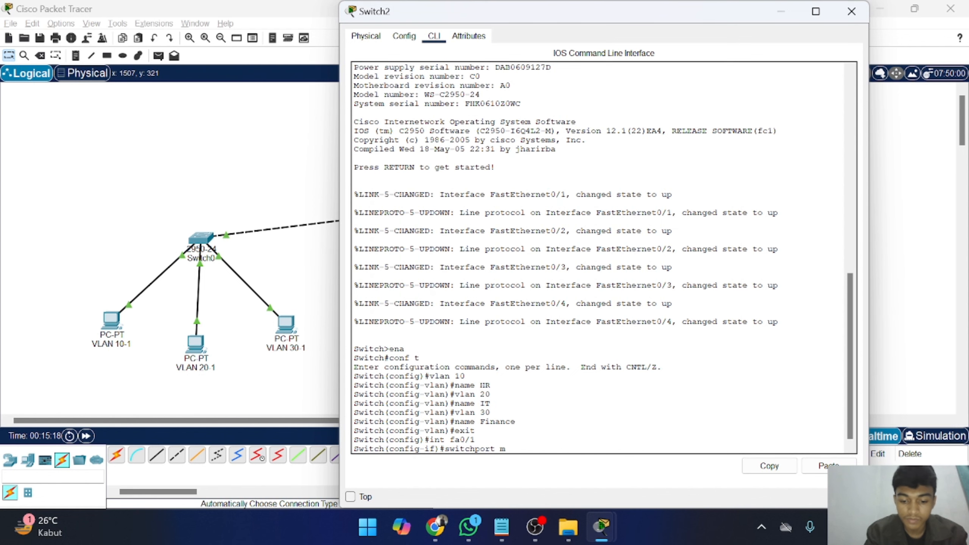
type("ode acces")
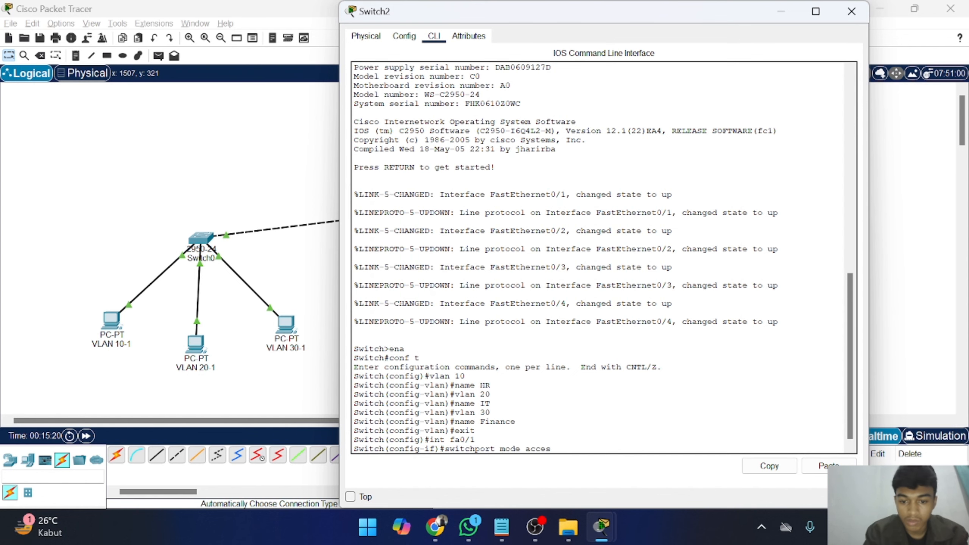
type("s")
key("Return")
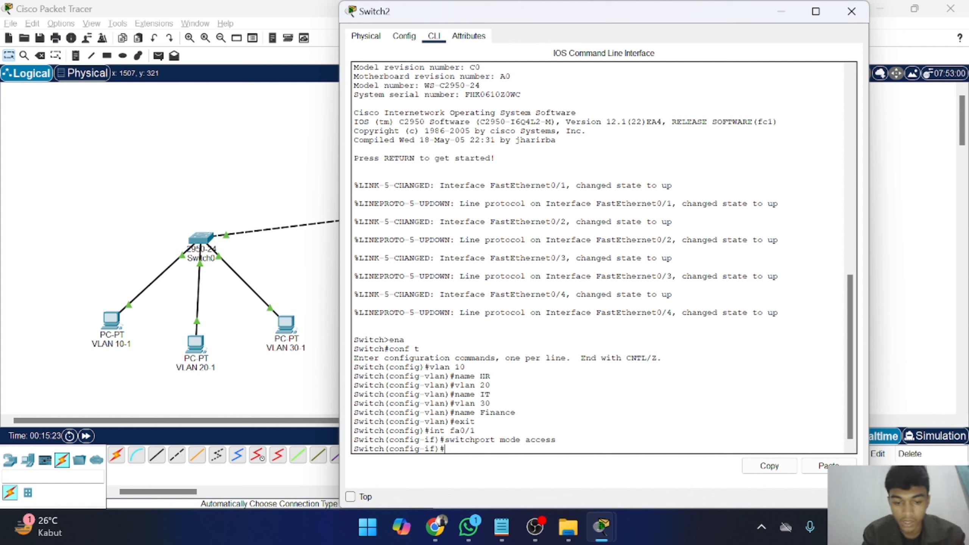
Assign fa0/1 on Switch2 to VLAN 10 with switchport access vlan 10 and exit the interface configuration.
type("switchpo")
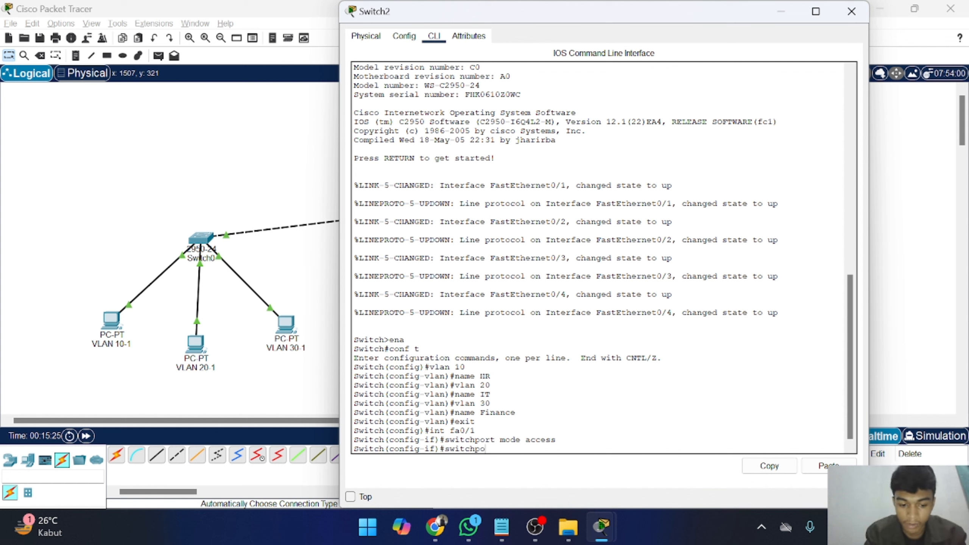
type("rt acce")
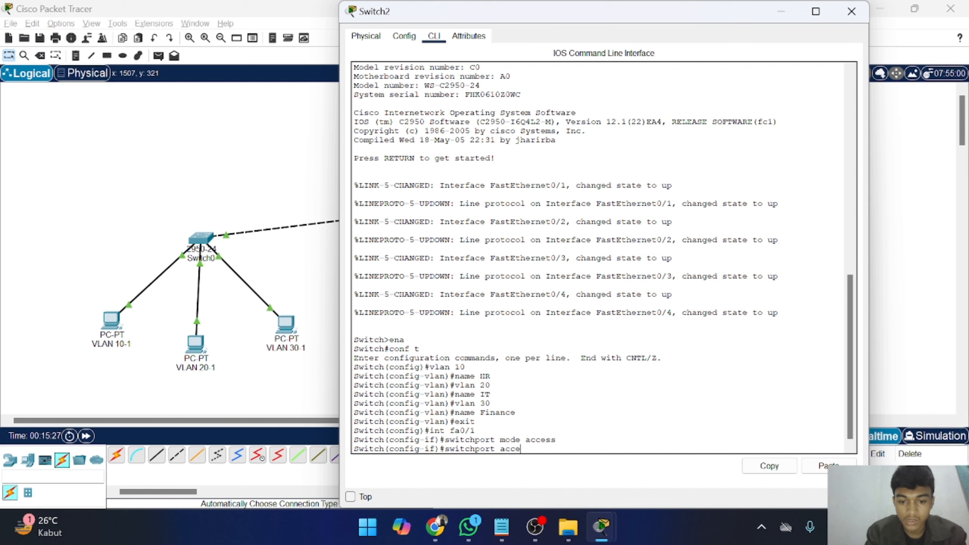
type("ss vlan 0")
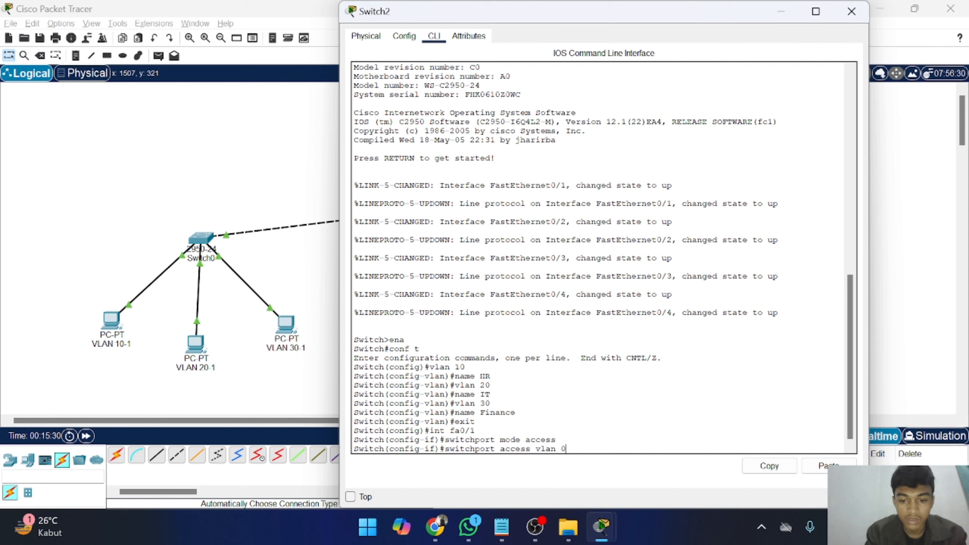
key("BackSpace")
type("10")
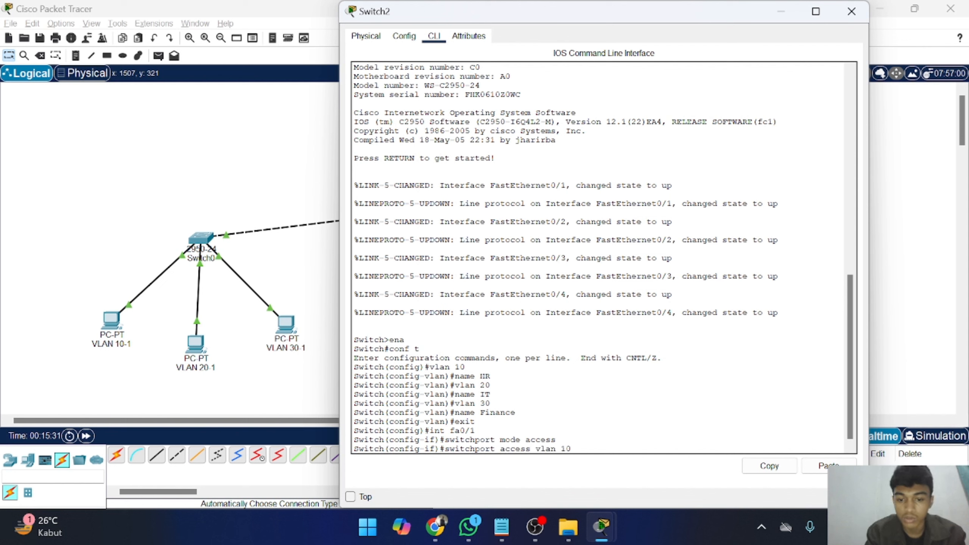
key("Return")
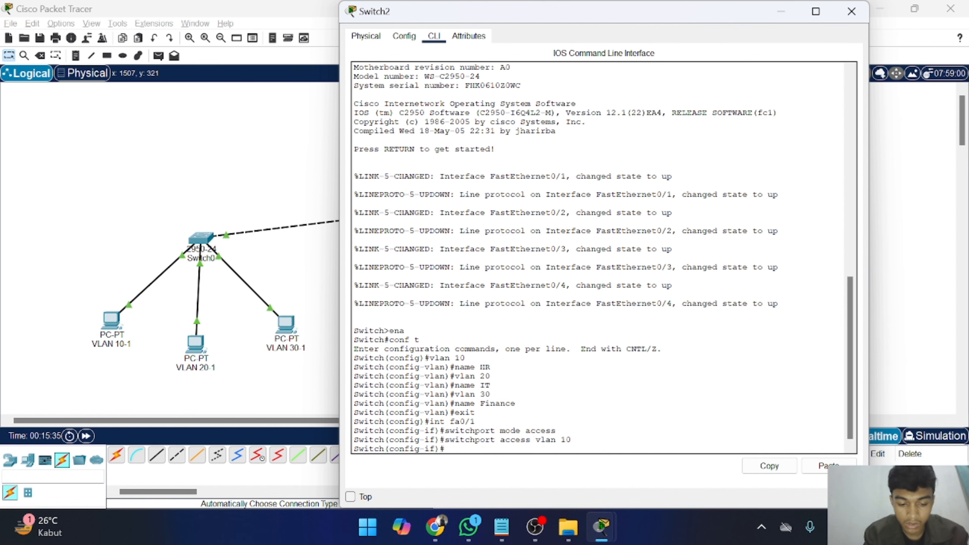
type("exit")
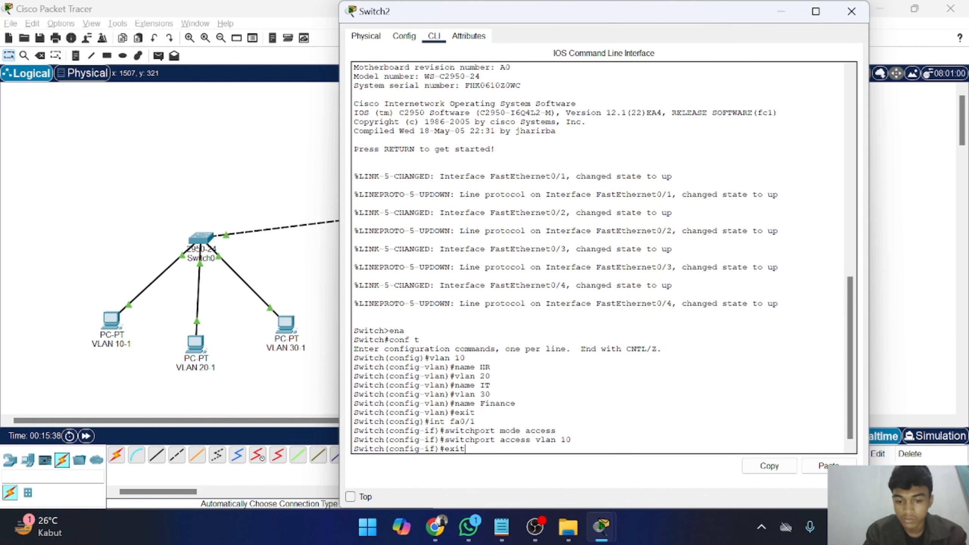
key("Return")
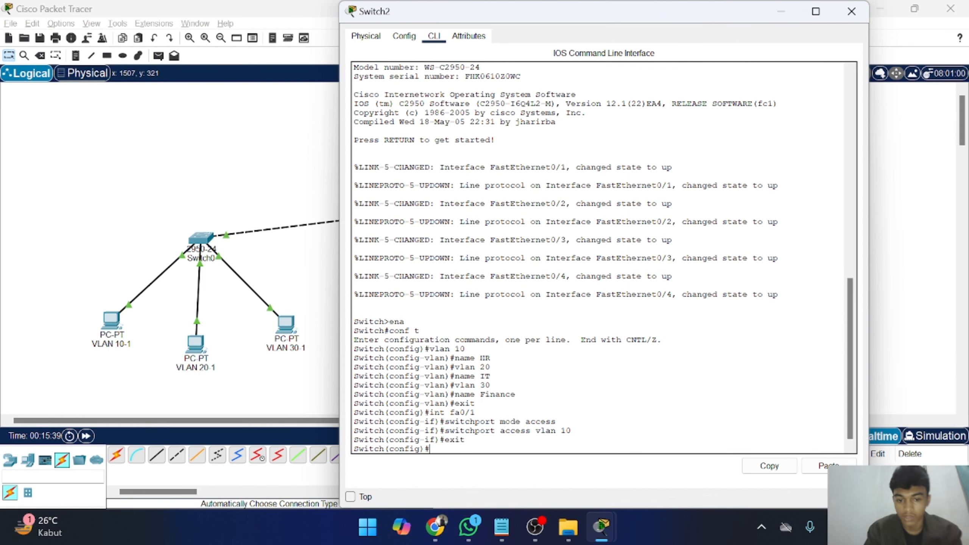
Enter configuration of interface fa0/2 on Switch2 and set it to access mode with switchport mode access.
key("Up")
key("Up")
key("Up")
key("Up")
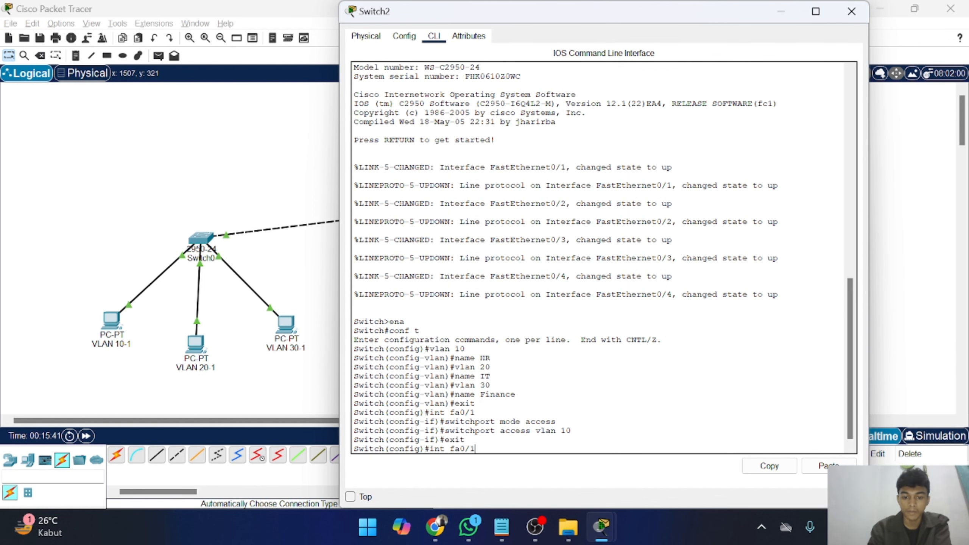
type("2")
key("Return")
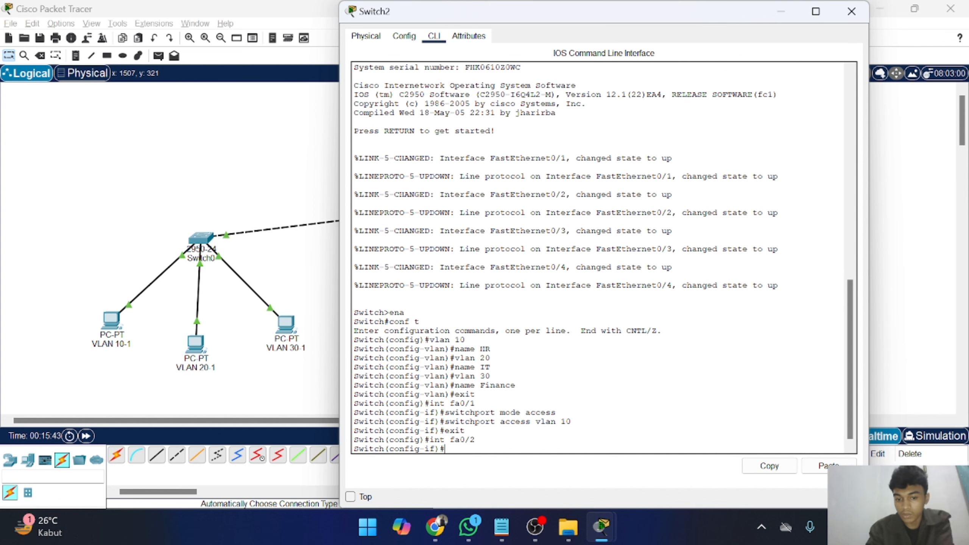
key("Up")
key("Up")
key("Up")
key("Up")
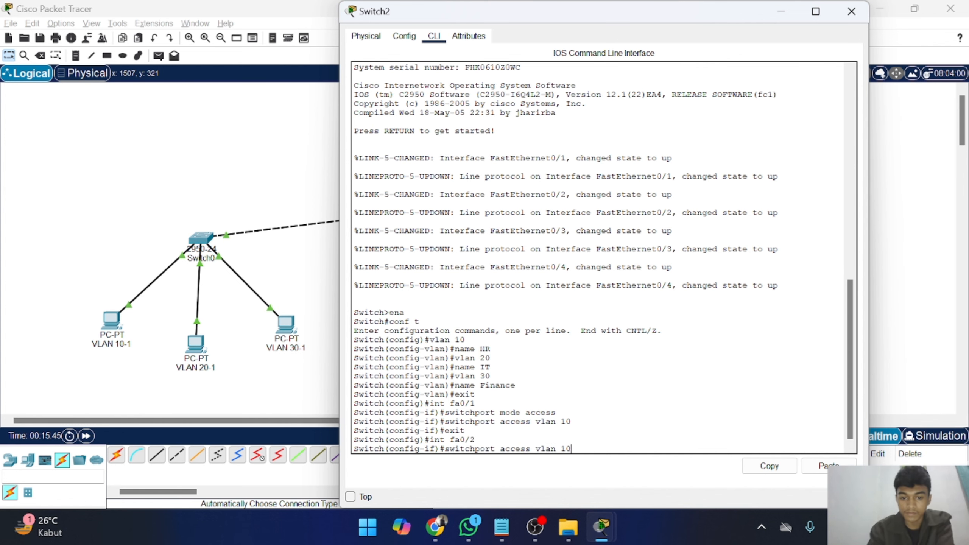
key("Return")
Assign fa0/2 on Switch2 to VLAN 20 with switchport access vlan 20 and exit the interface configuration.
key("Up")
key("Up")
key("Up")
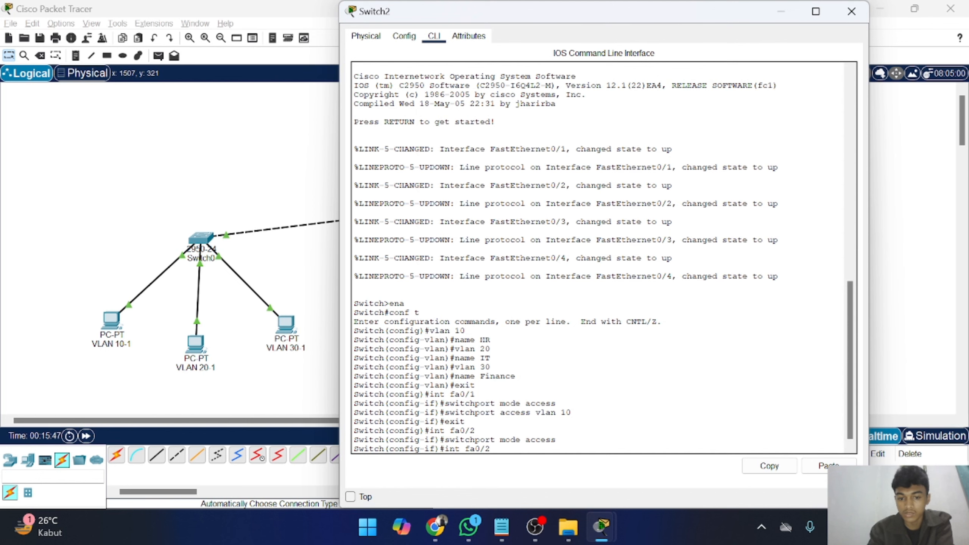
key("Up")
key("BackSpace")
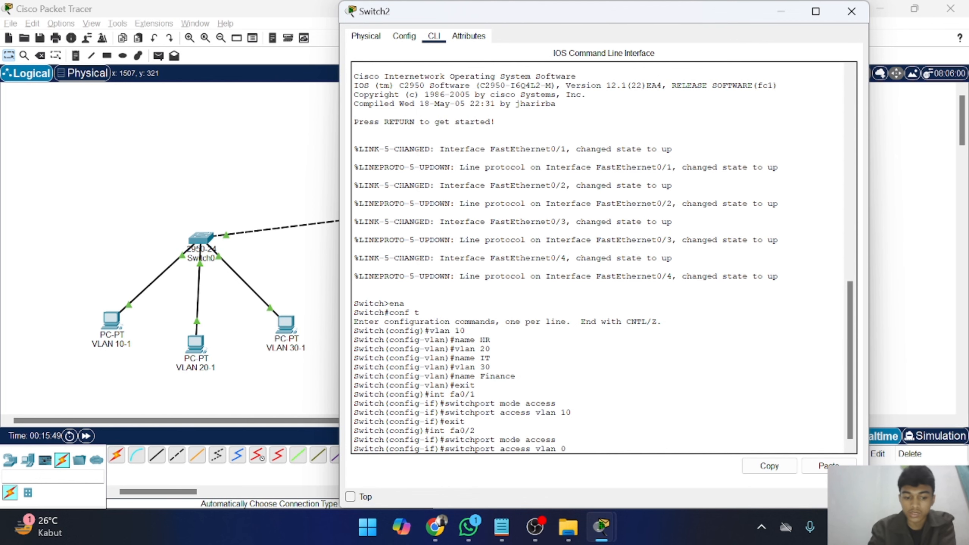
type("2")
key("Return")
key("Up")
key("Up")
key("Up")
key("Up")
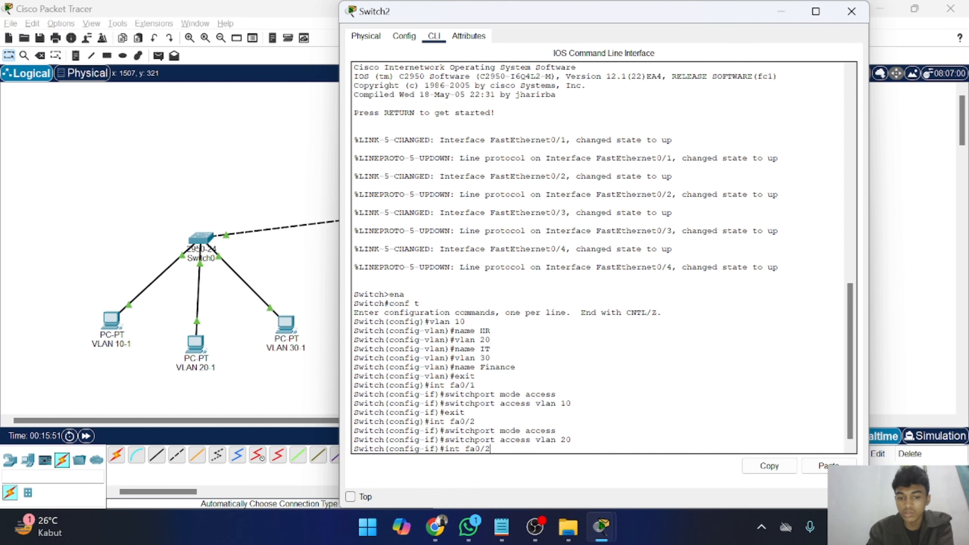
key("Return")
Enter configuration of interface fa0/3 on Switch2 and set it to access mode with switchport mode access.
key("Up")
key("Up")
key("Up")
key("Up")
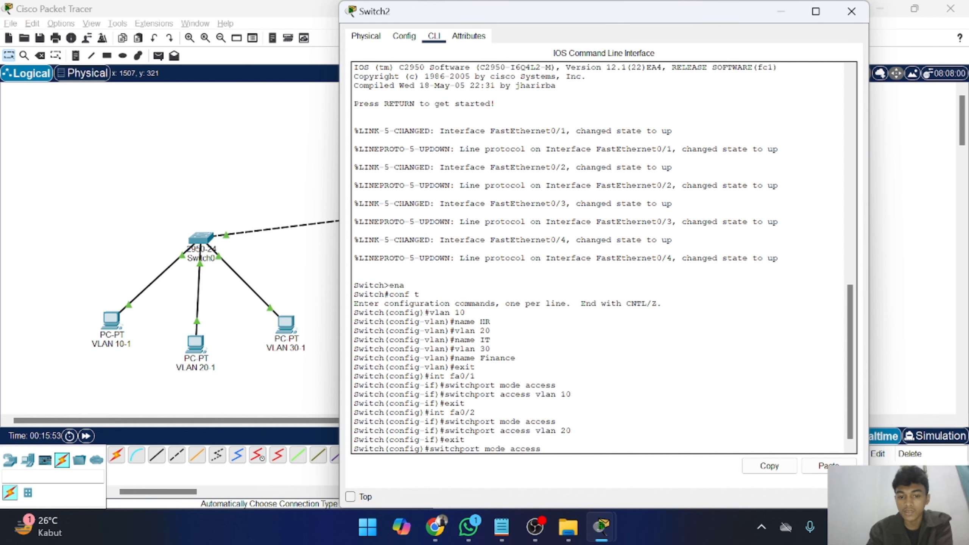
key("BackSpace")
type("3")
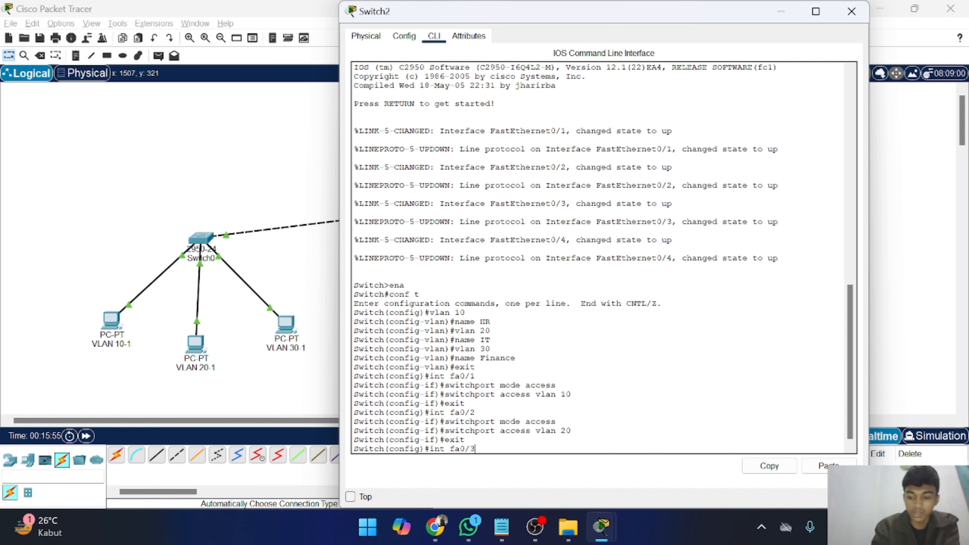
key("Return")
key("Up")
key("Up")
key("Up")
key("Up")
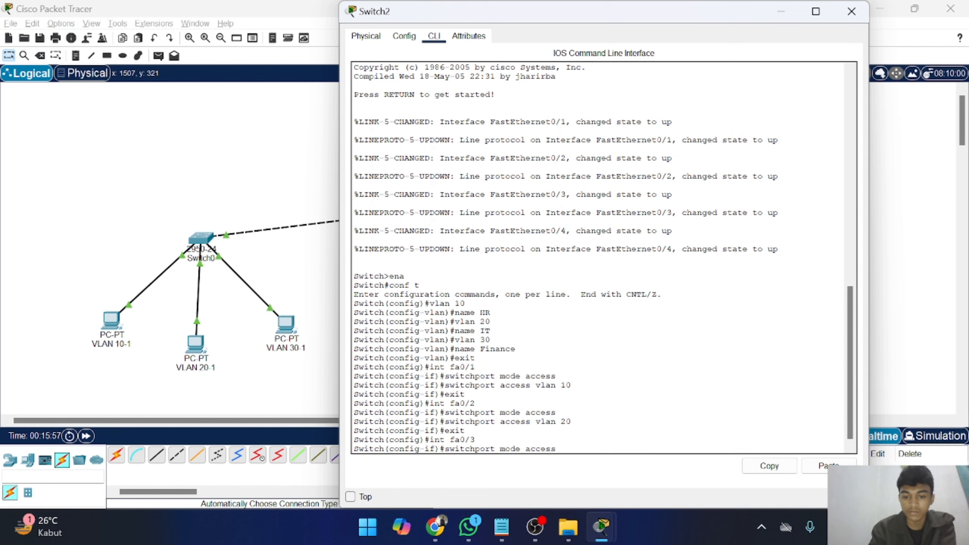
key("Return")
Assign fa0/3 on Switch2 to VLAN 30 with switchport access vlan 30 and exit the interface configuration.
key("Up")
key("Up")
key("Up")
key("Up")
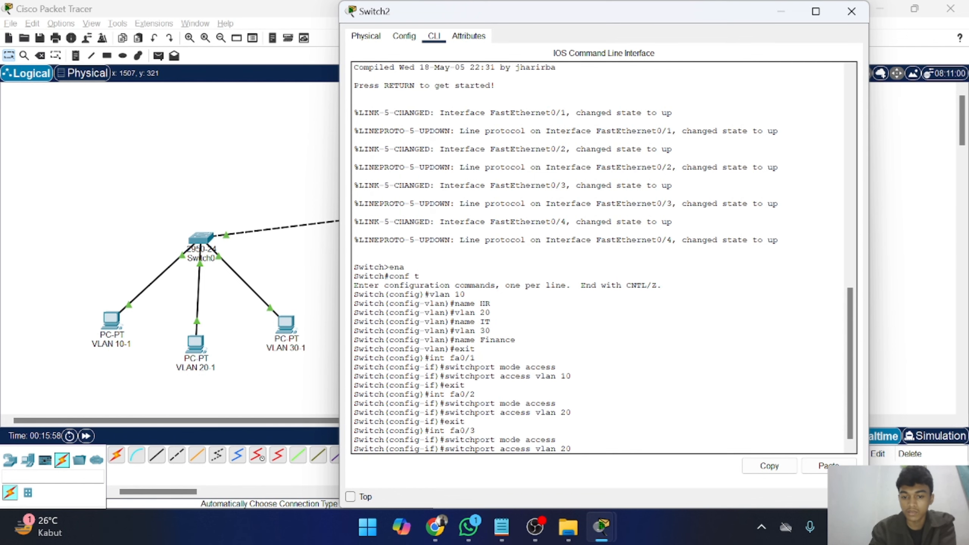
key("BackSpace")
type("3")
key("Return")
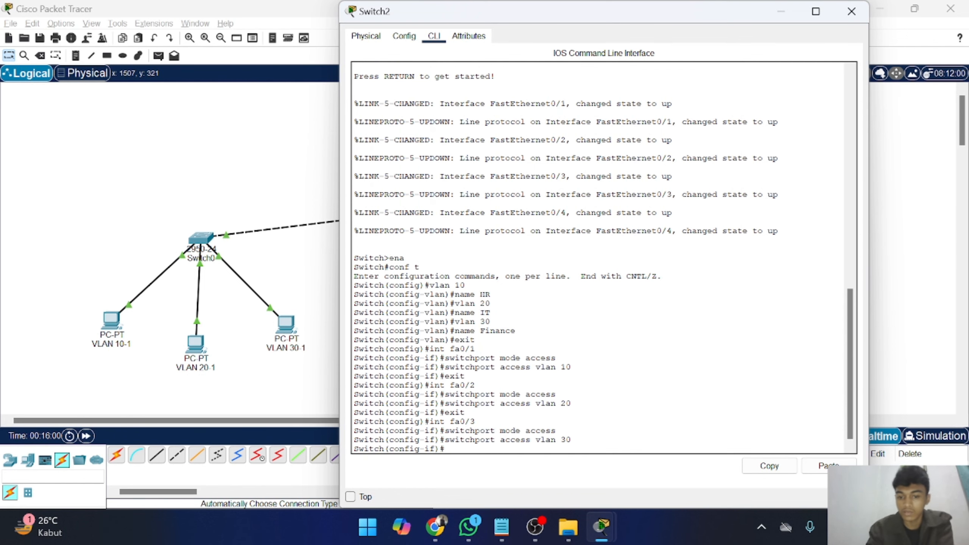
key("Up")
key("Up")
key("Up")
key("Up")
key("Return")
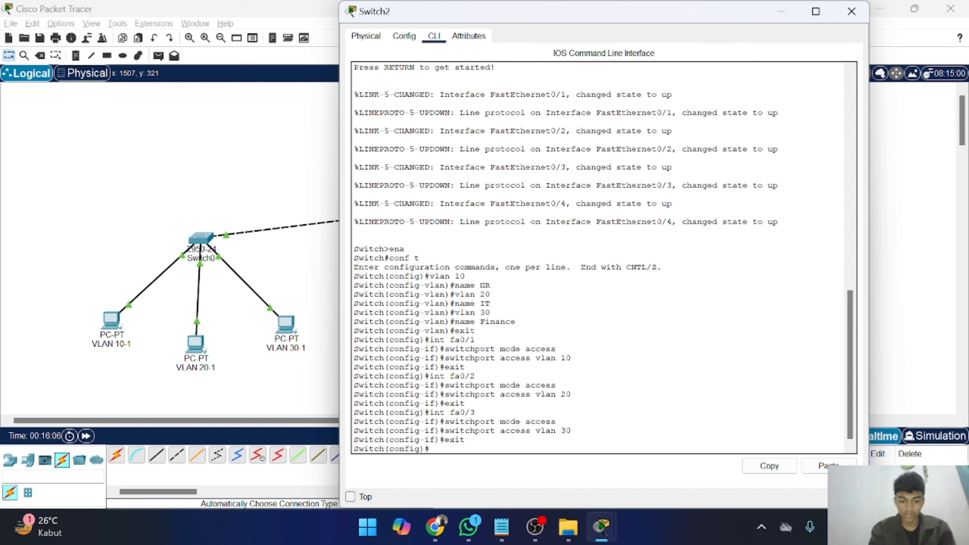
Exit global configuration on Switch2, save the configuration with wr and close the Switch2 window.
type("exit")
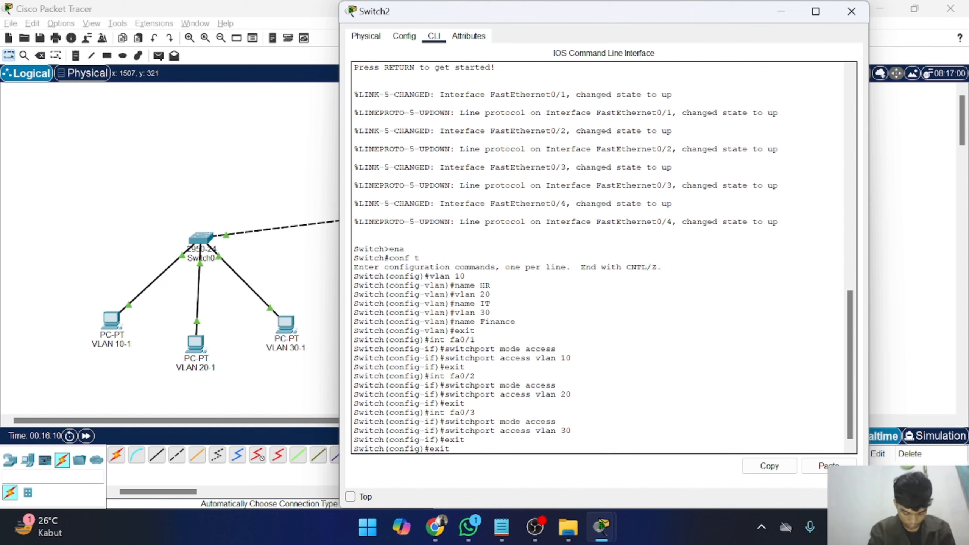
key("Return")
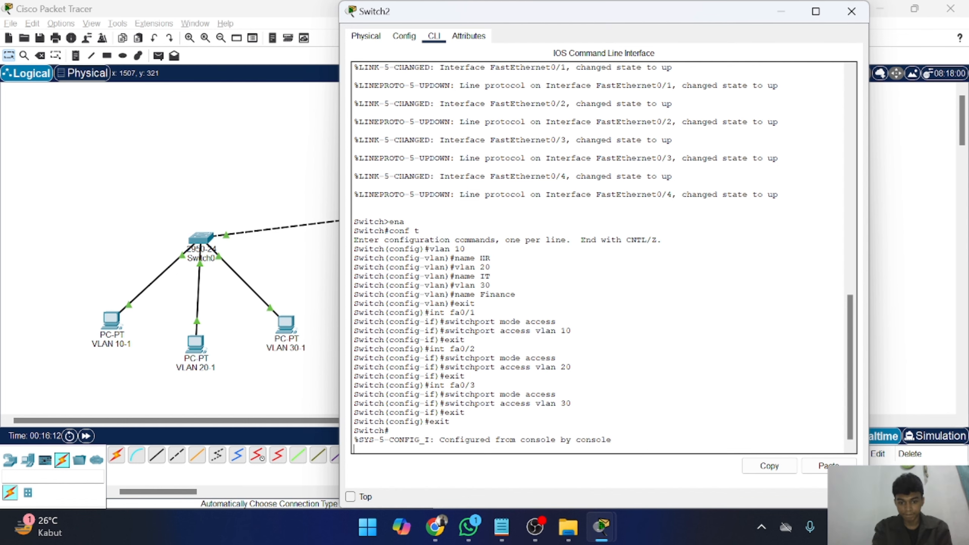
type("wr")
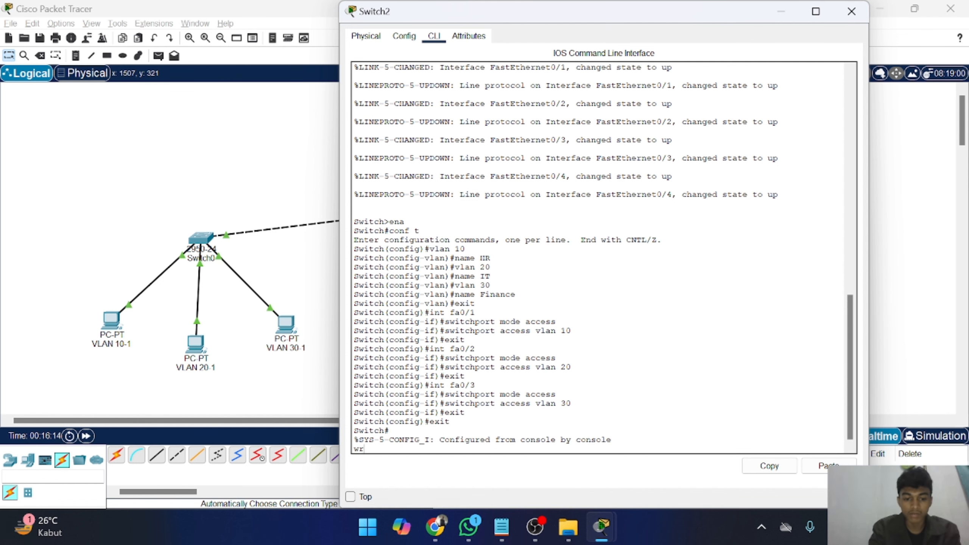
key("Return")
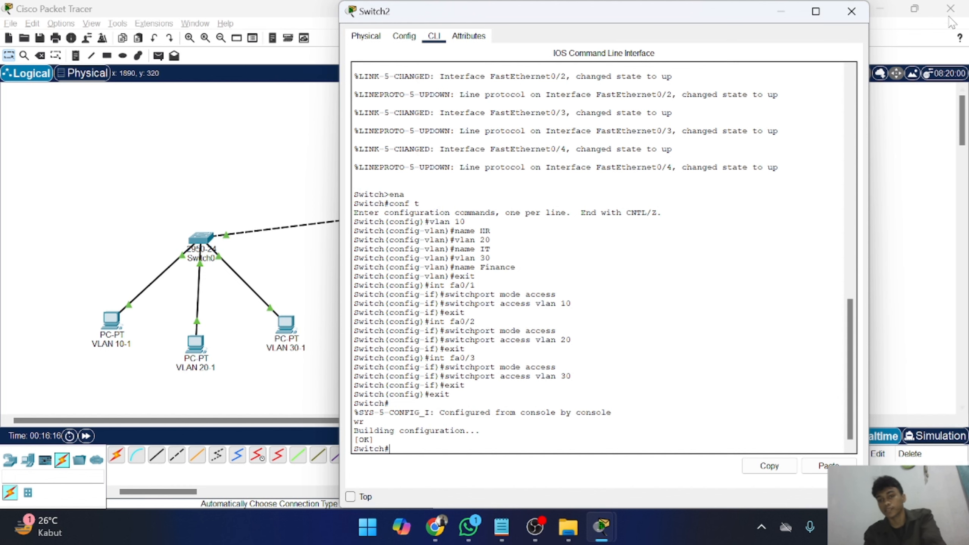
left_click(852, 11)
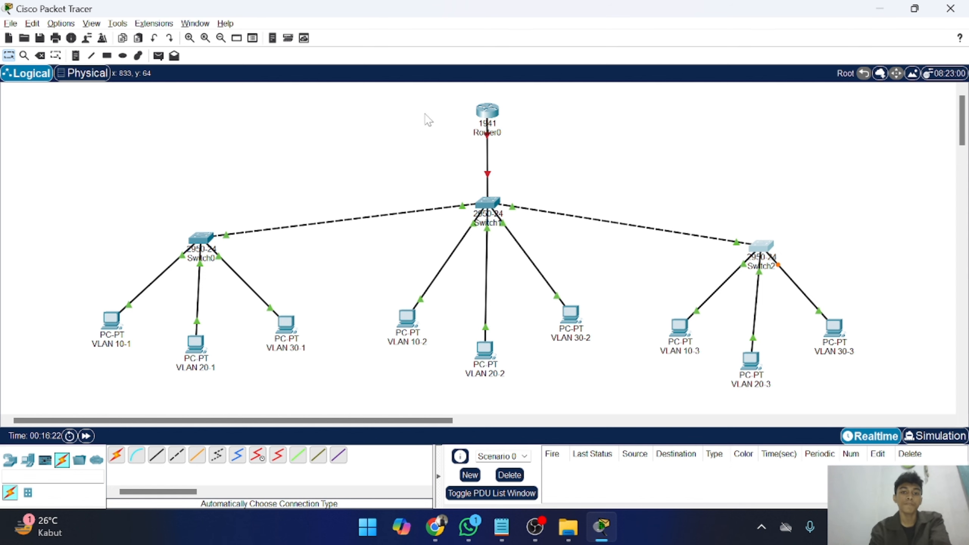
Open Router0's command line, answer no to the initial configuration dialog and enter privileged mode with ena.
left_click(487, 111)
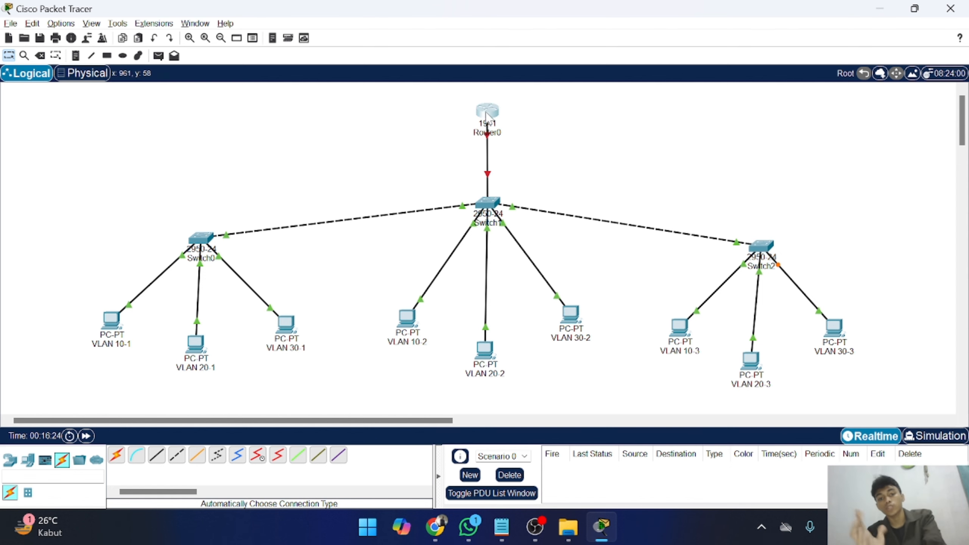
left_click(436, 43)
type("no")
key("Return")
key("Return")
type("ena")
key("Return")
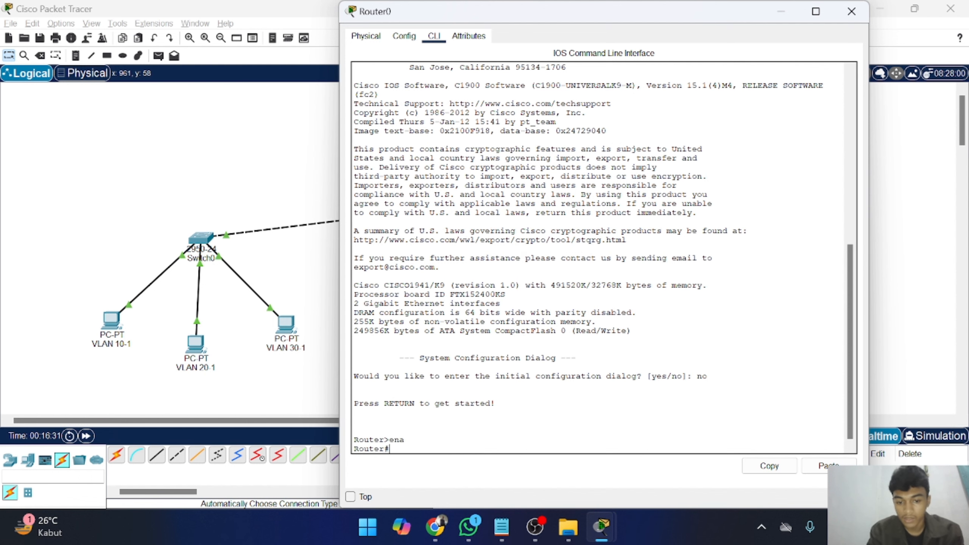
Enter global configuration mode on the router with conf t and set its hostname to Router0.
type("conf t")
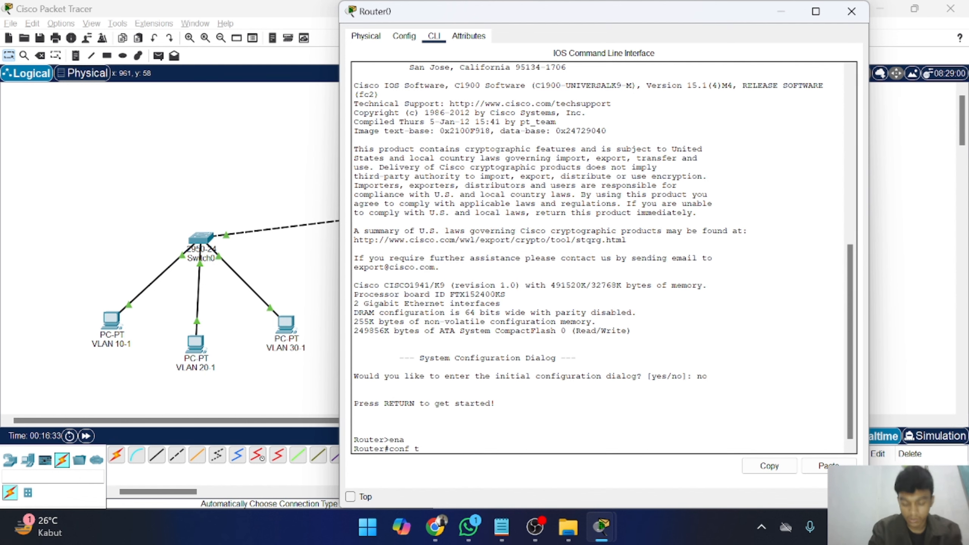
key("Return")
type("hostname Router0")
key("Return")
Enter configuration of interface GigabitEthernet0/0 on Router0 and enable it with no shutdown.
type("in")
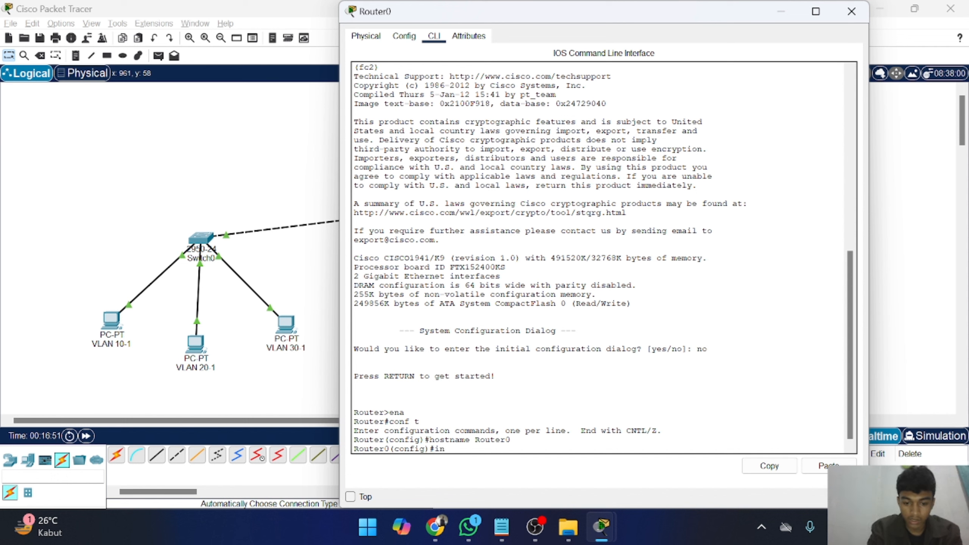
type("terfac")
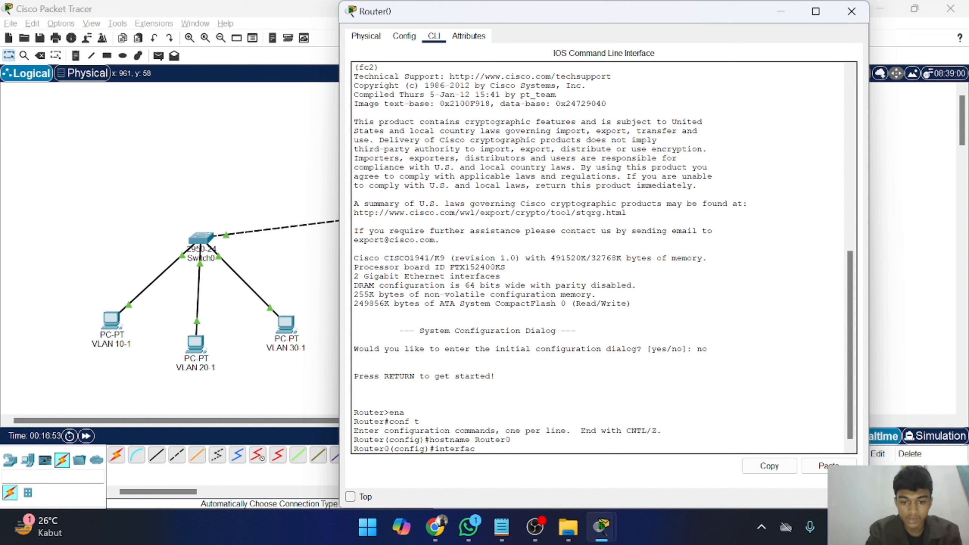
type("e GigabitEthernet0/0")
key("Return")
type("n")
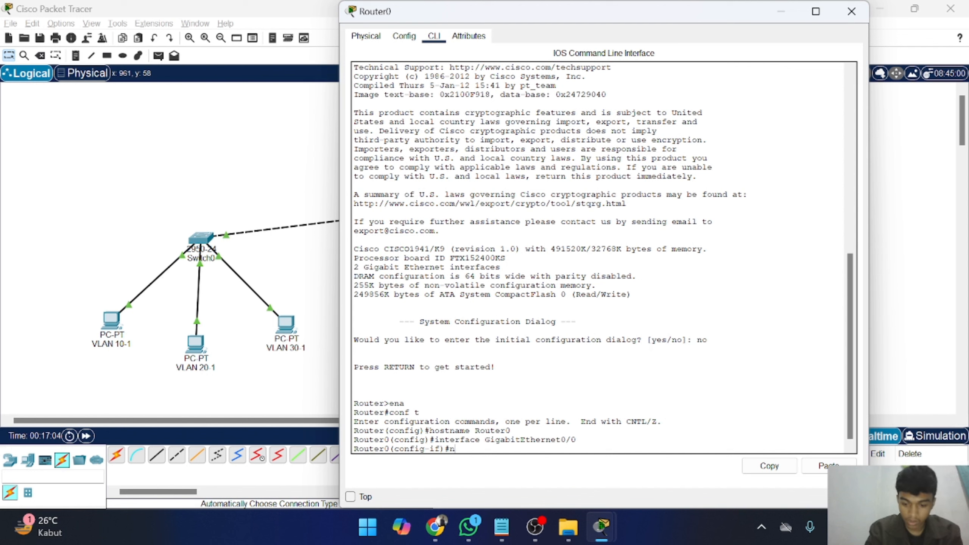
type("o sh")
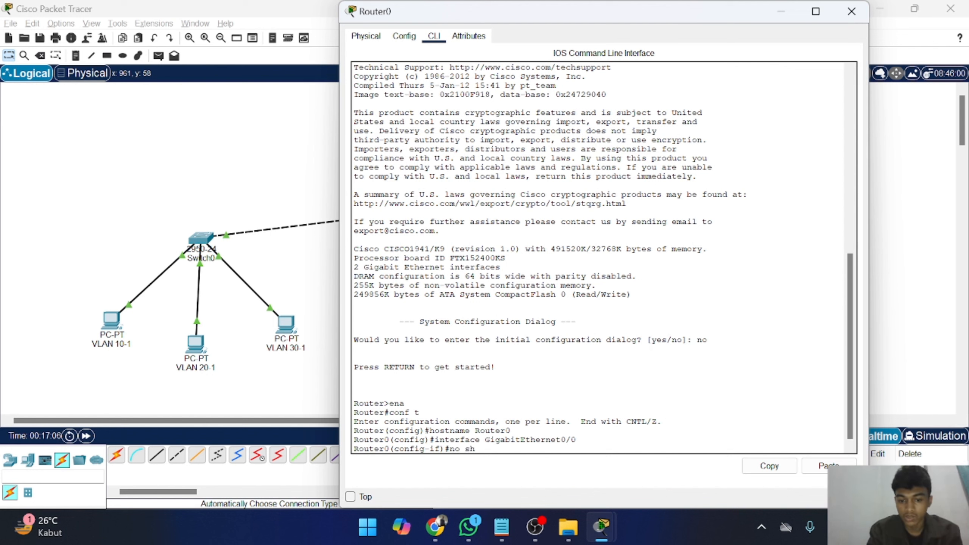
type("utdown")
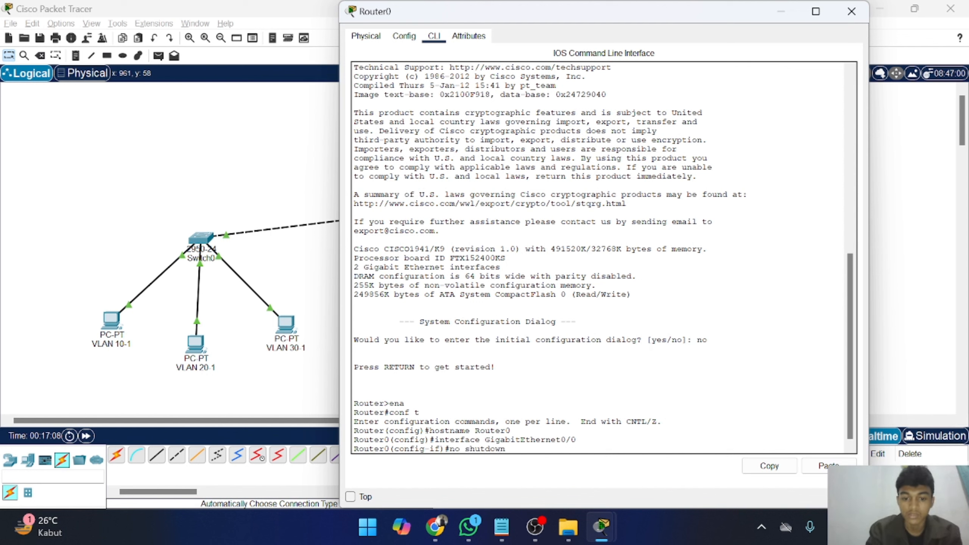
key("Return")
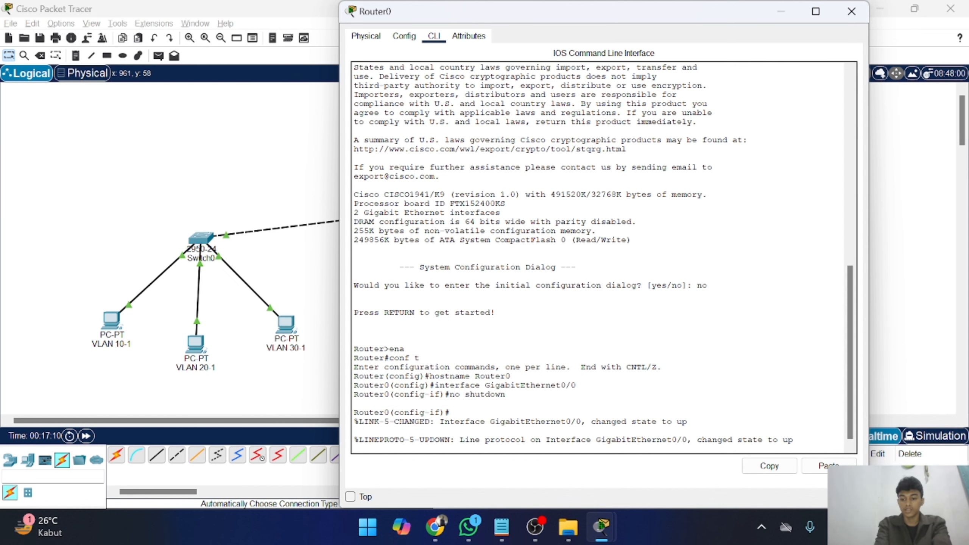
key("Return")
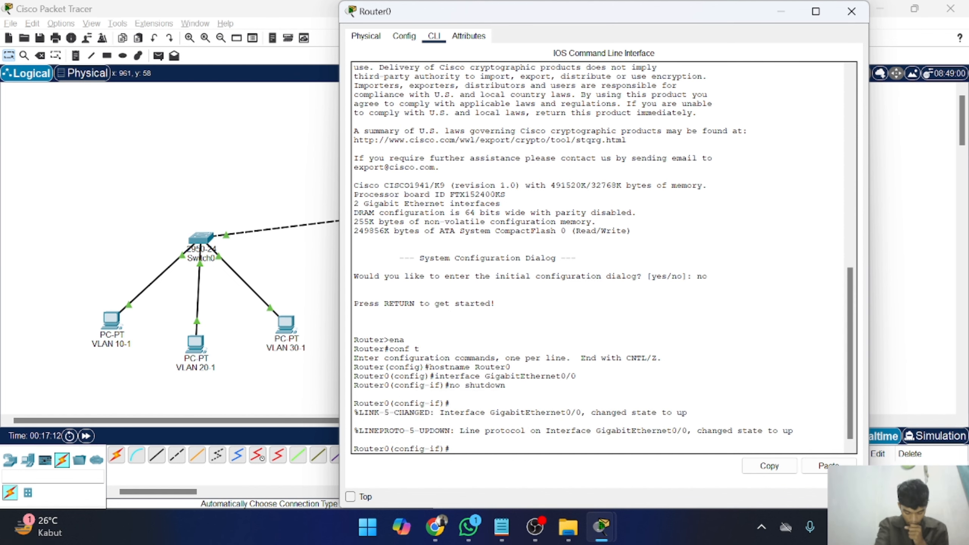
Switch to the Notepad notes and copy the line "interface GigabitEthernet0/0.10" from the router section.
type("interface")
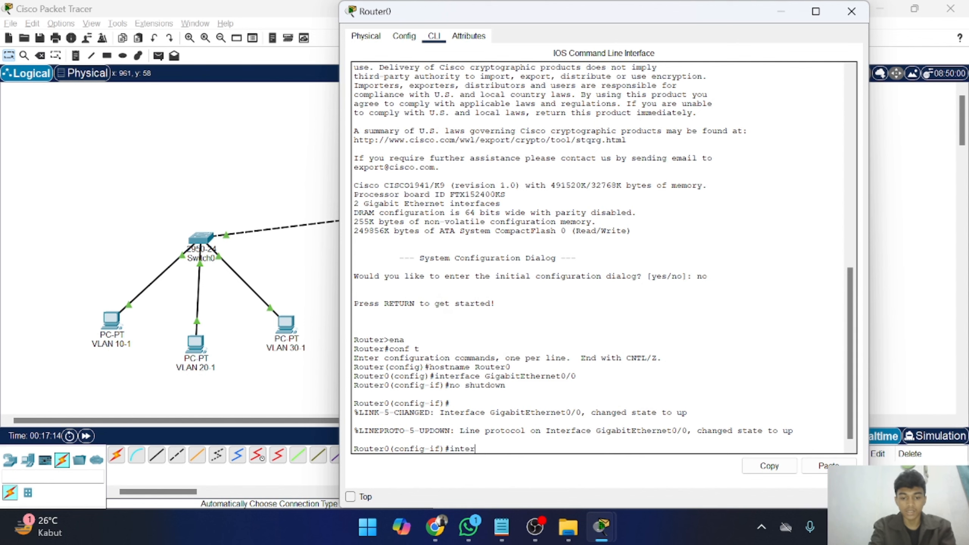
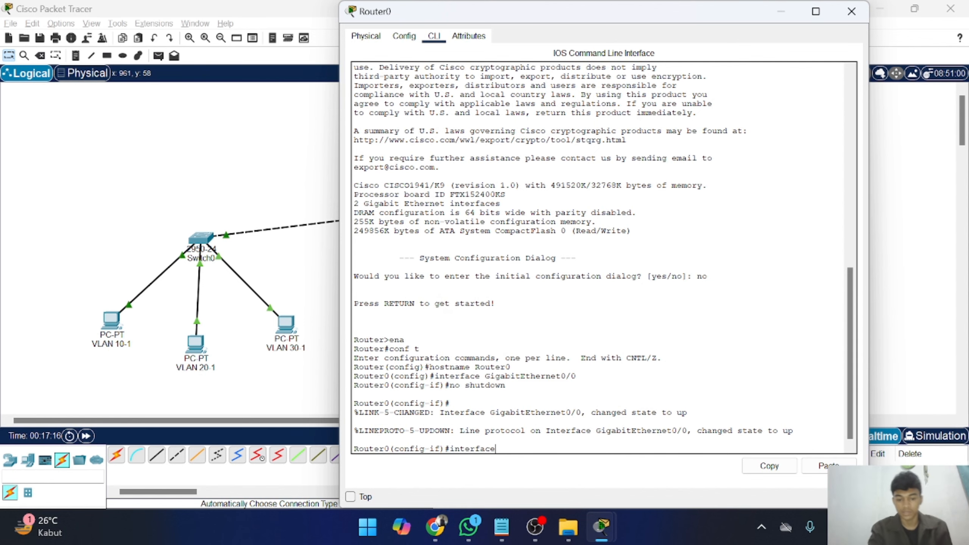
key("alt+Tab")
key("alt+Tab")
key("alt+Tab")
key("alt+Tab")
key("alt+Tab")
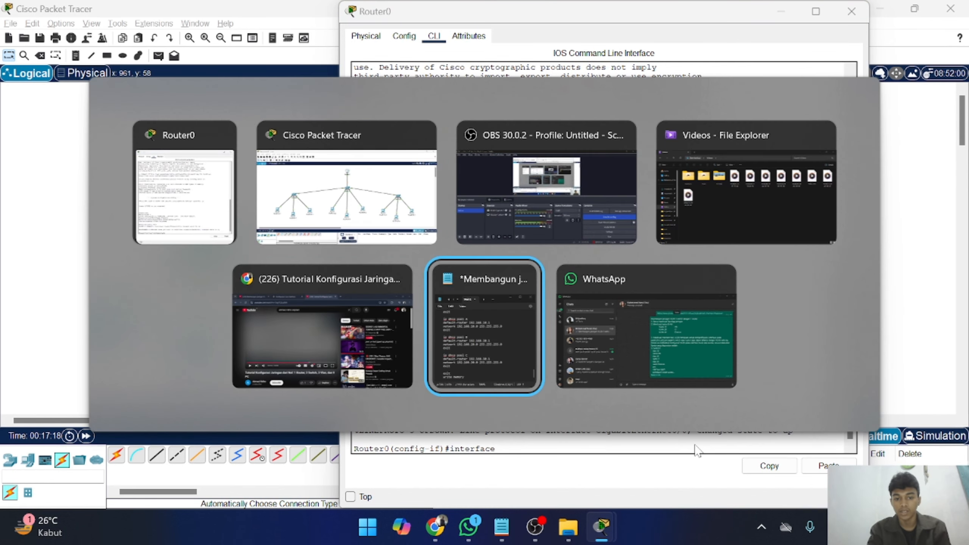
scroll(750, 251, "up", 5)
scroll(750, 251, "up", 9)
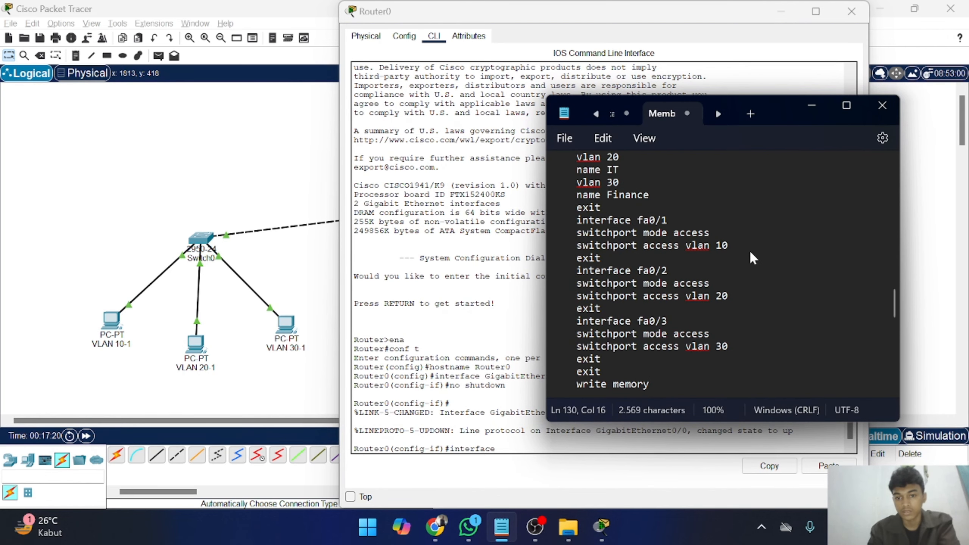
scroll(749, 251, "down", 10)
scroll(750, 250, "up", 4)
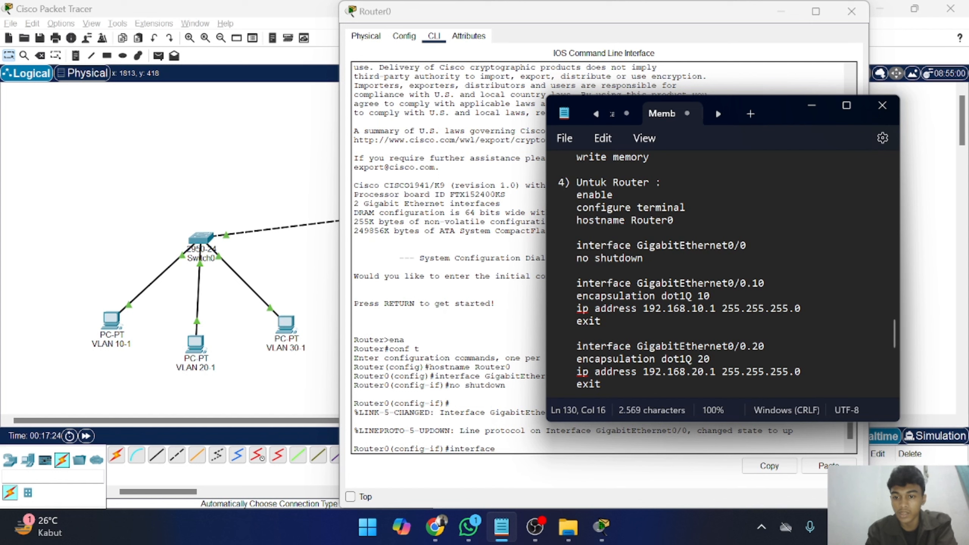
left_click_drag(764, 283, 578, 284)
key("ctrl+c")
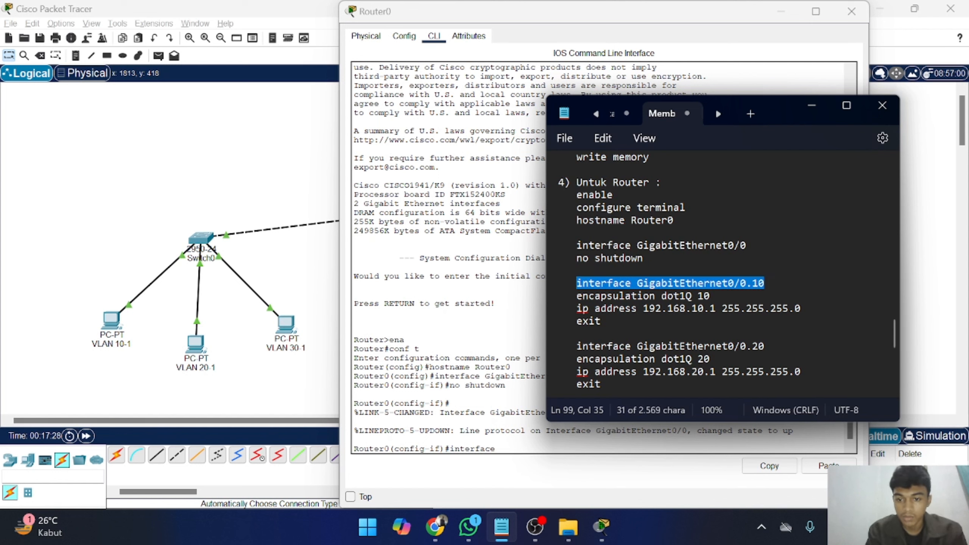
Return to Router0's command line, clear the partly entered command and run the copied line interface GigabitEthernet0/0.10.
key("alt+Tab")
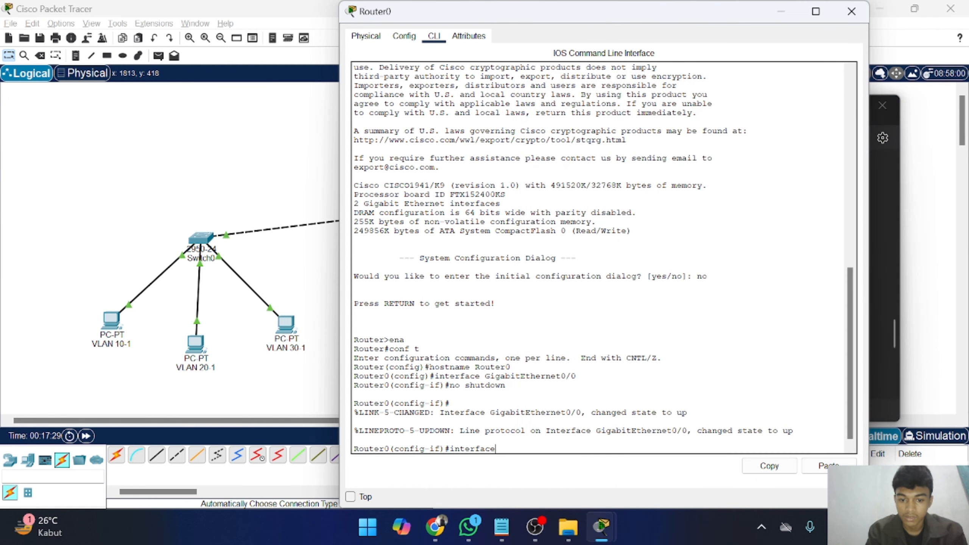
key("BackSpace")
key("BackSpace")
key("BackSpace")
key("BackSpace")
key("BackSpace")
key("BackSpace")
key("BackSpace")
key("BackSpace")
key("BackSpace")
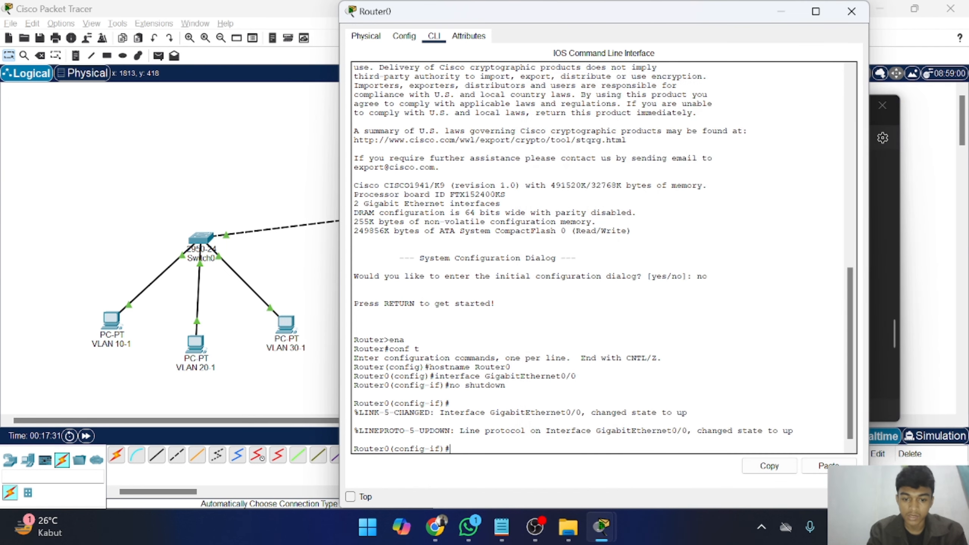
right_click(516, 449)
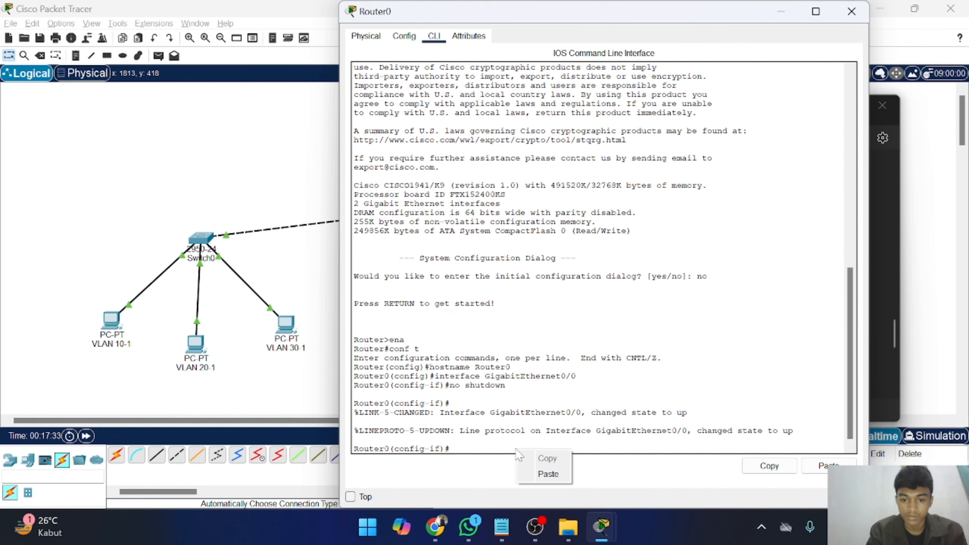
left_click(542, 473)
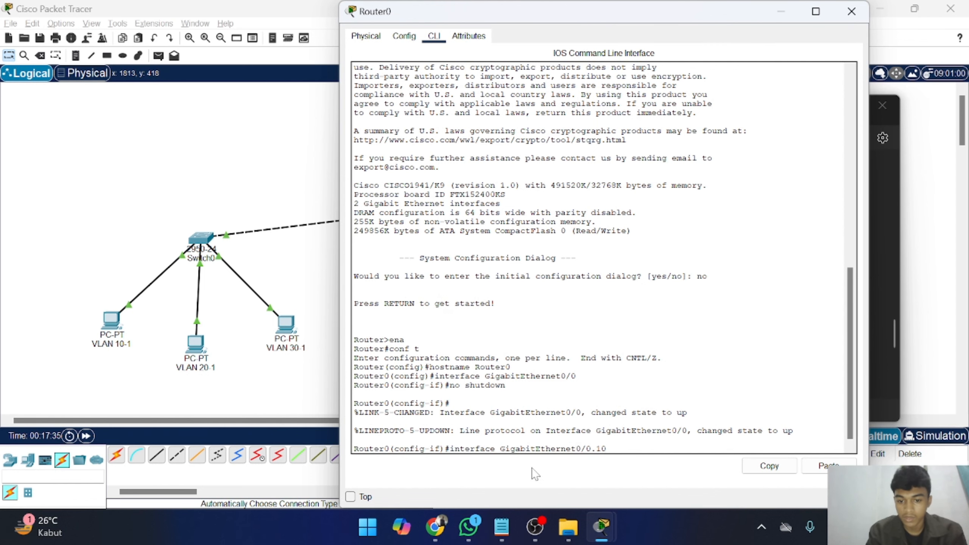
key("Return")
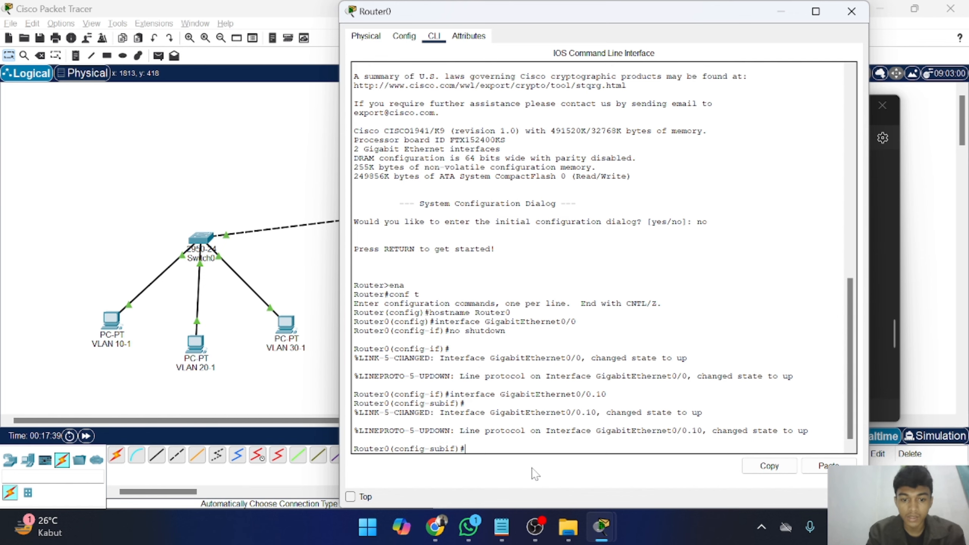
Set the encapsulation of subinterface GigabitEthernet0/0.10 to VLAN 10 with encapsulation dot1Q 10.
key("alt+Tab")
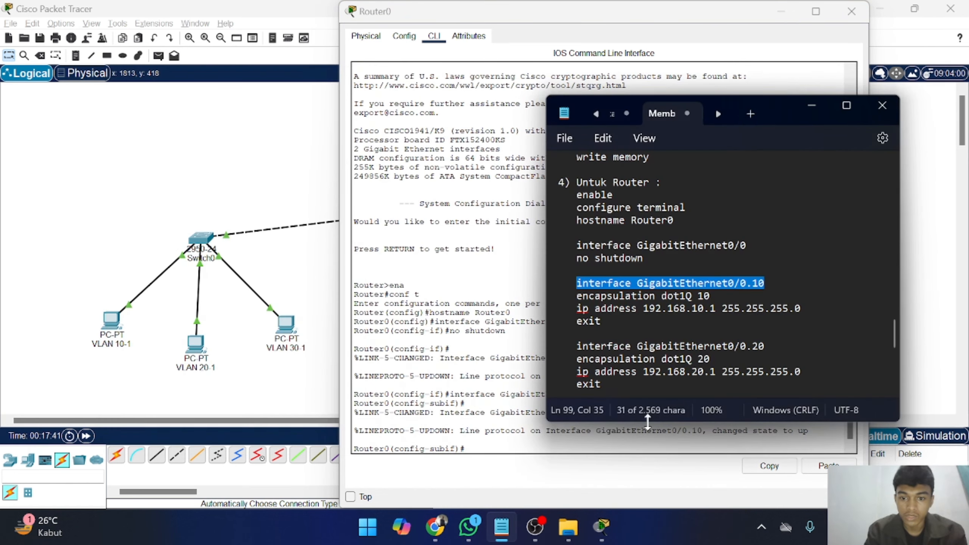
key("alt+Tab")
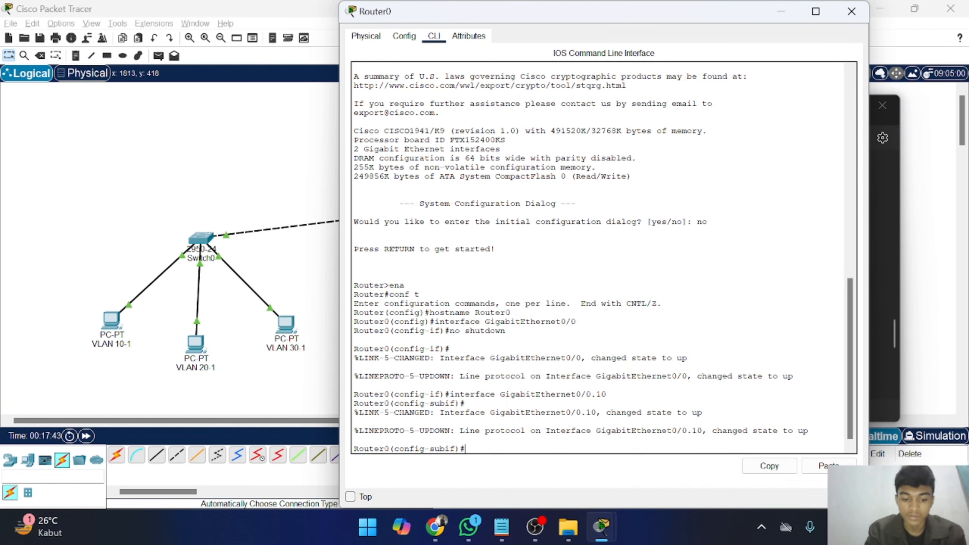
type("encapsul")
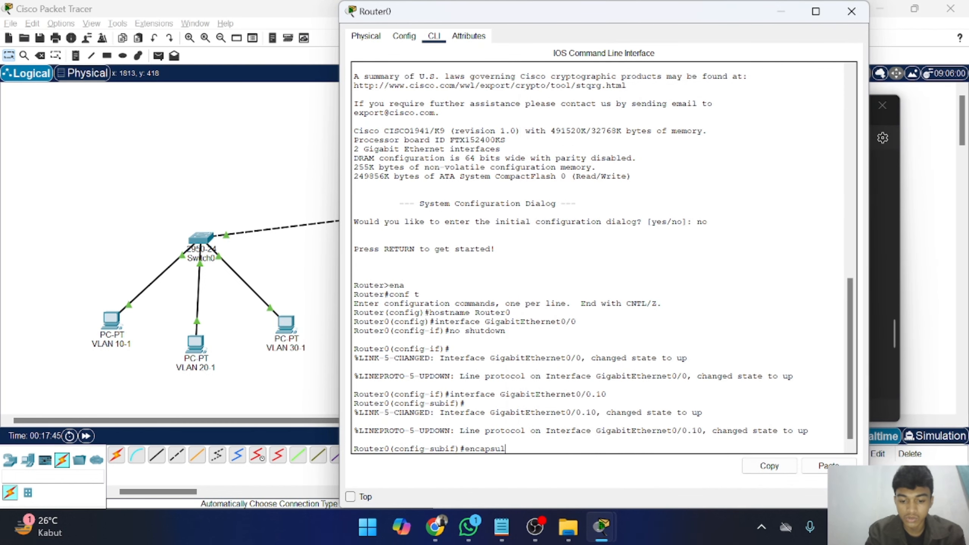
type("ation di")
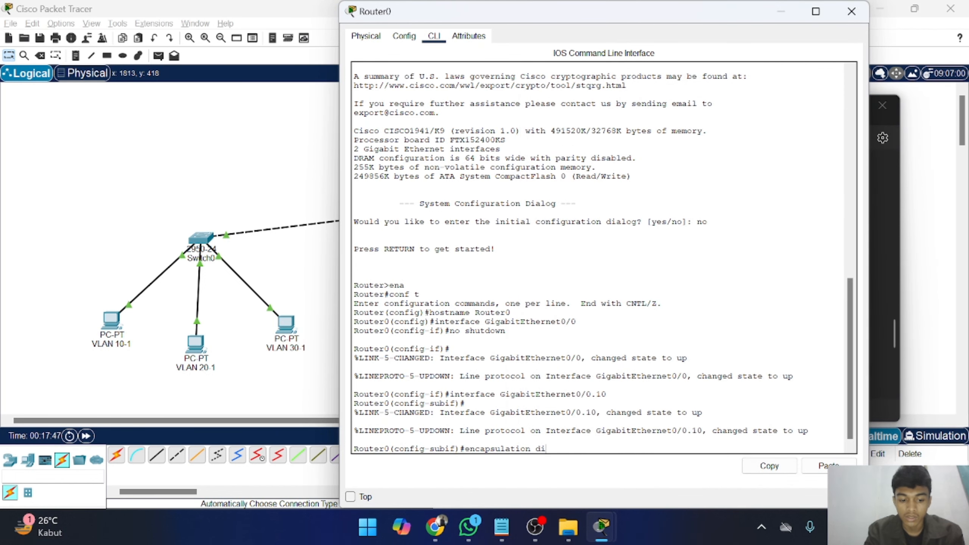
type("t")
key("BackSpace")
key("BackSpace")
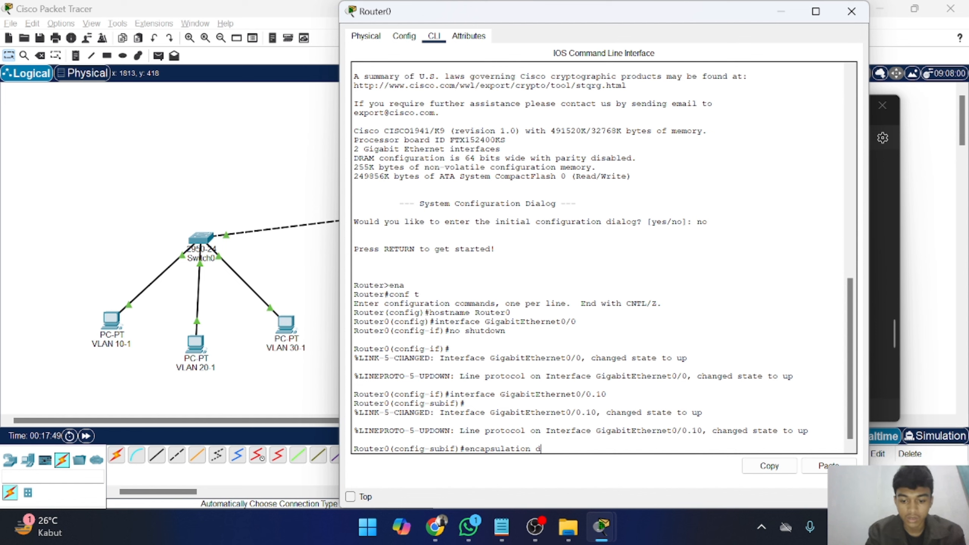
type("ot1")
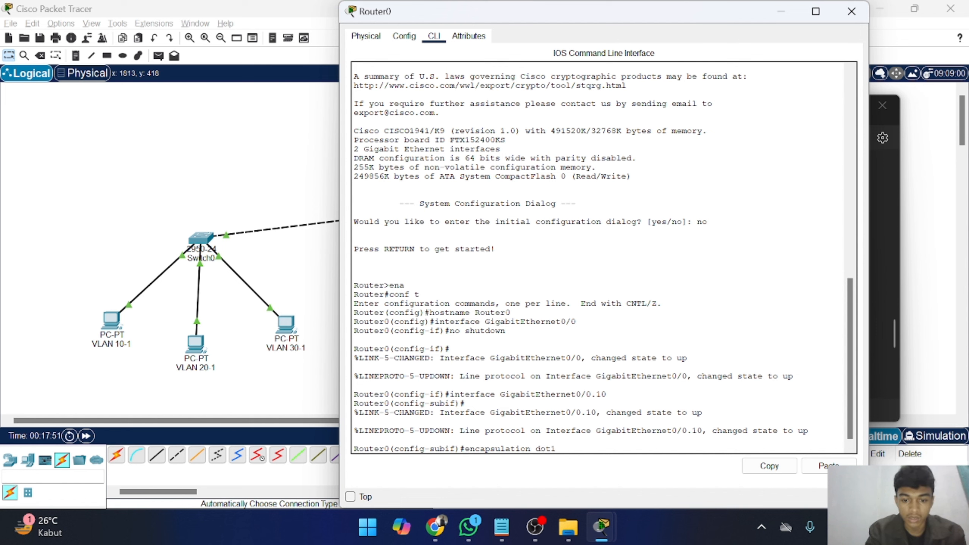
type("Q")
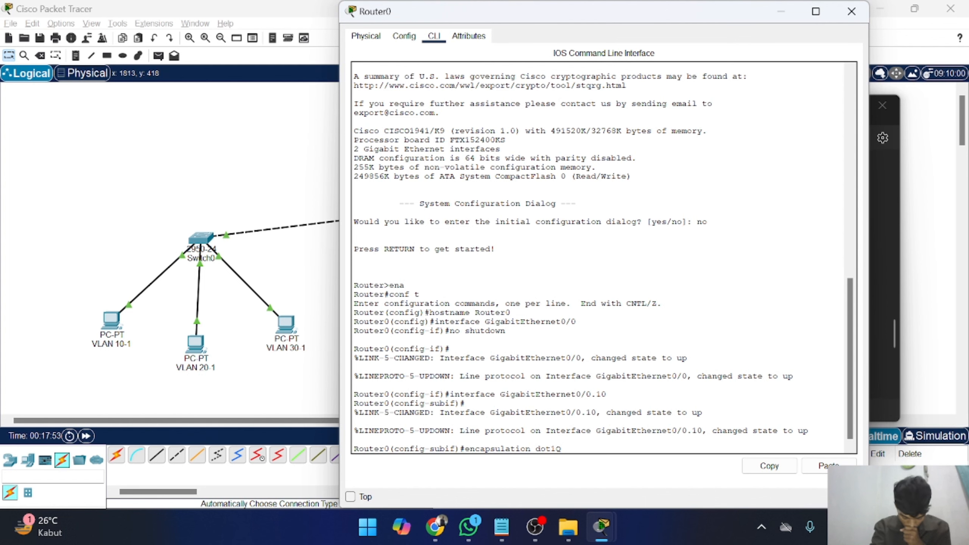
type(" 10")
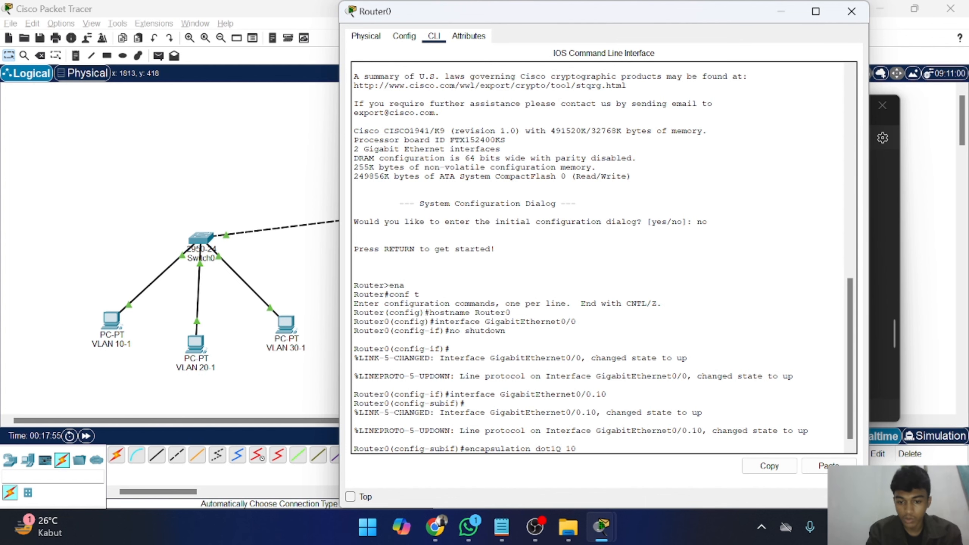
key("Return")
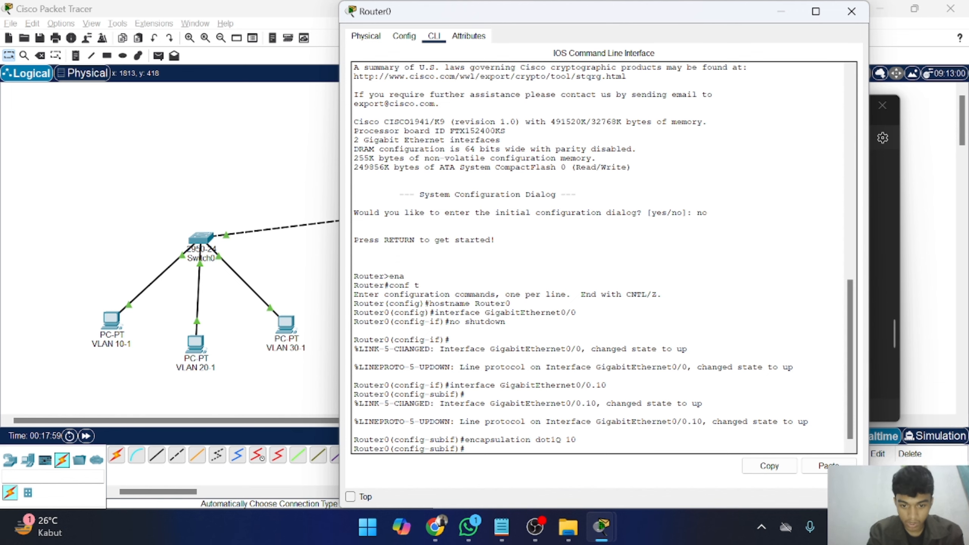
Copy the line "ip address 192.168.10.1 255.255.255.0" from the Notepad notes, run it on Router0's subinterface and exit to global configuration.
key("alt+Tab")
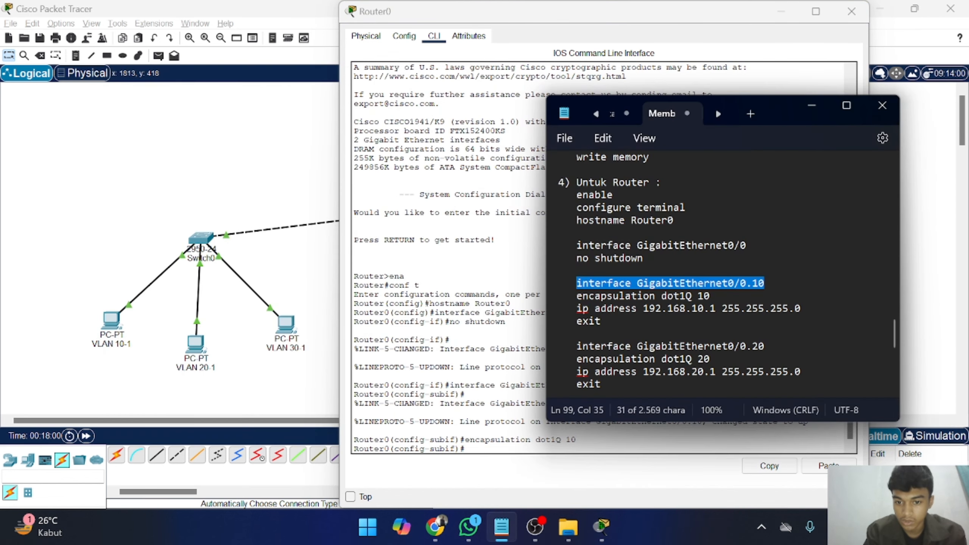
left_click_drag(801, 309, 577, 309)
key("ctrl+c")
left_click(817, 466)
key("Return")
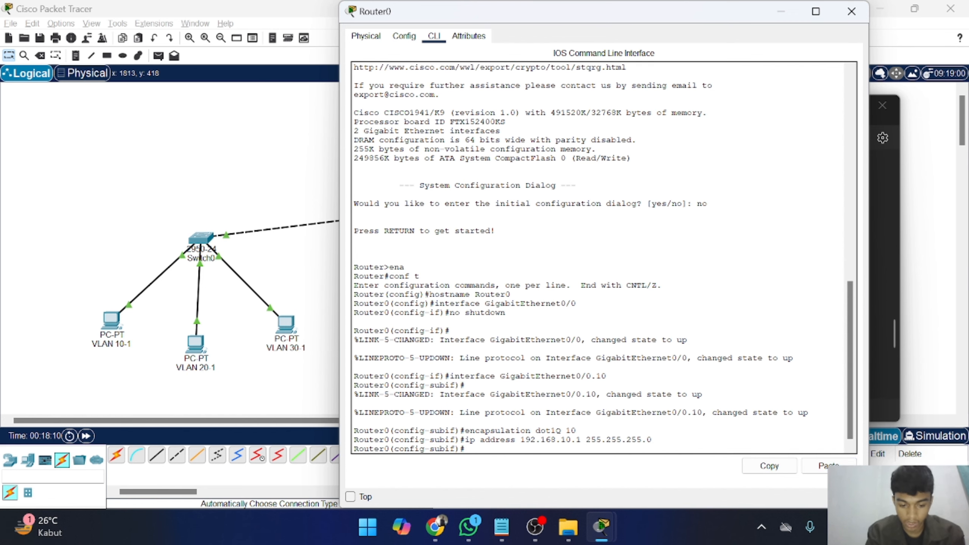
type("exit")
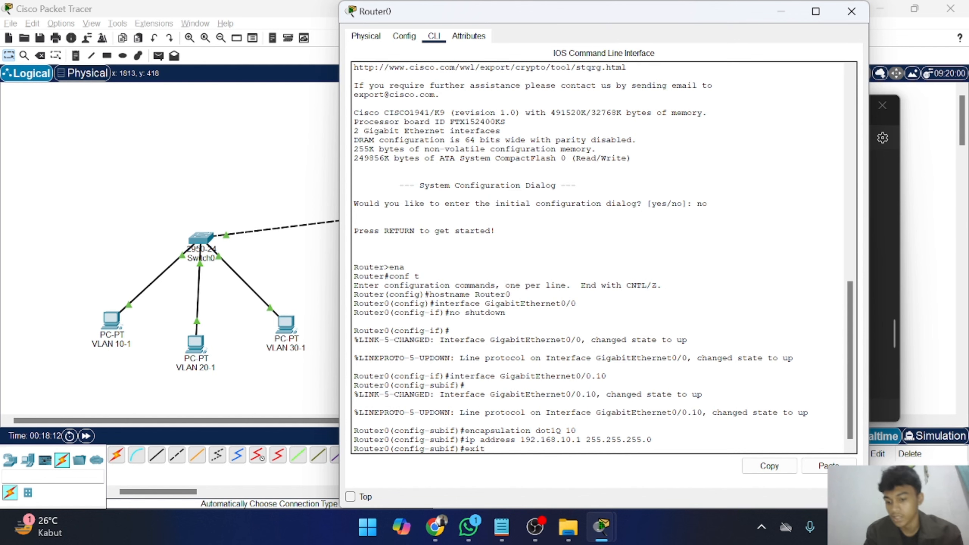
key("Return")
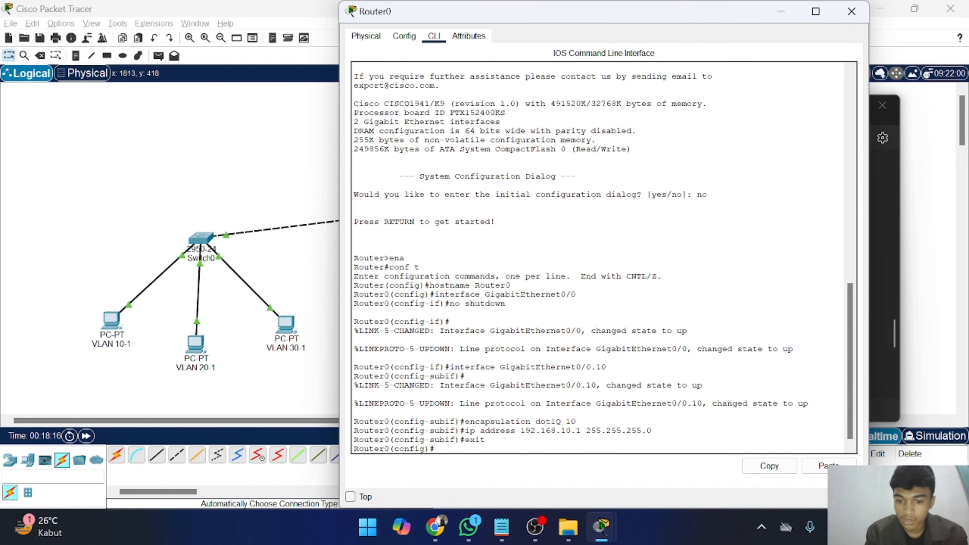
Enter configuration of subinterface GigabitEthernet0/0.20 on Router0.
type("interface GigabitEthernet0/0.10")
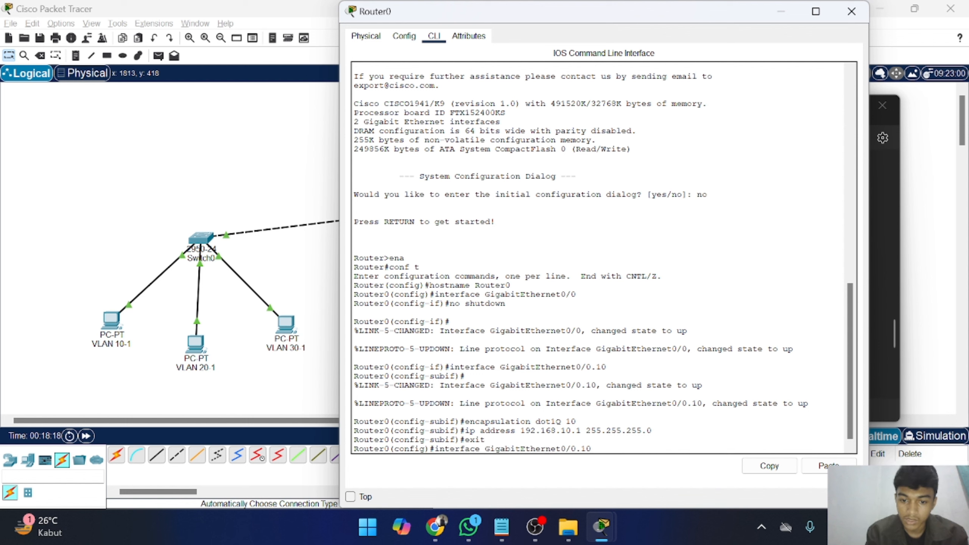
key("BackSpace")
key("BackSpace")
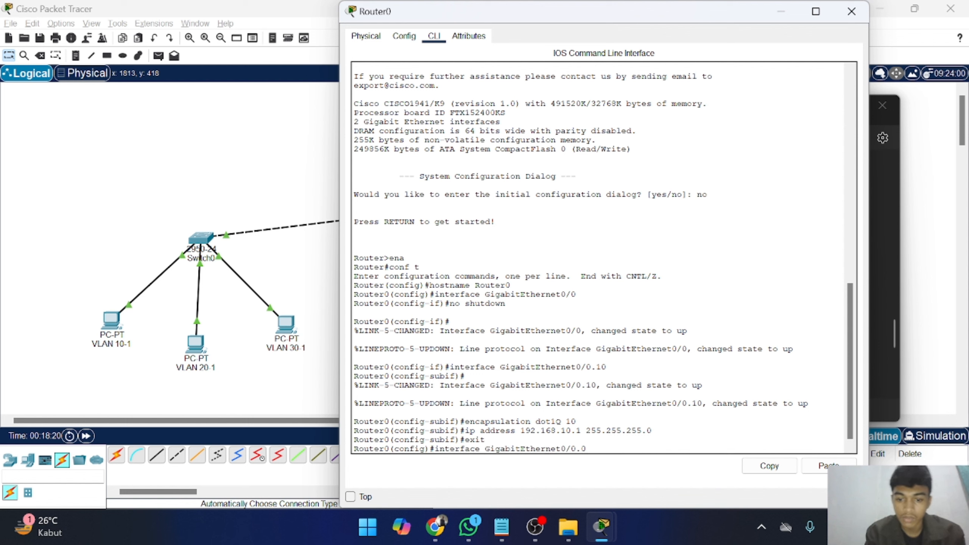
type("20")
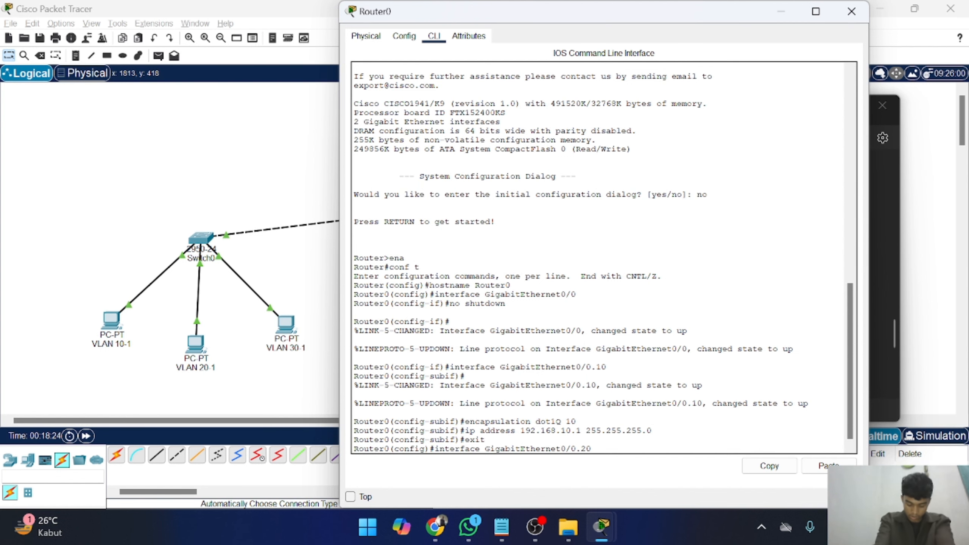
key("Return")
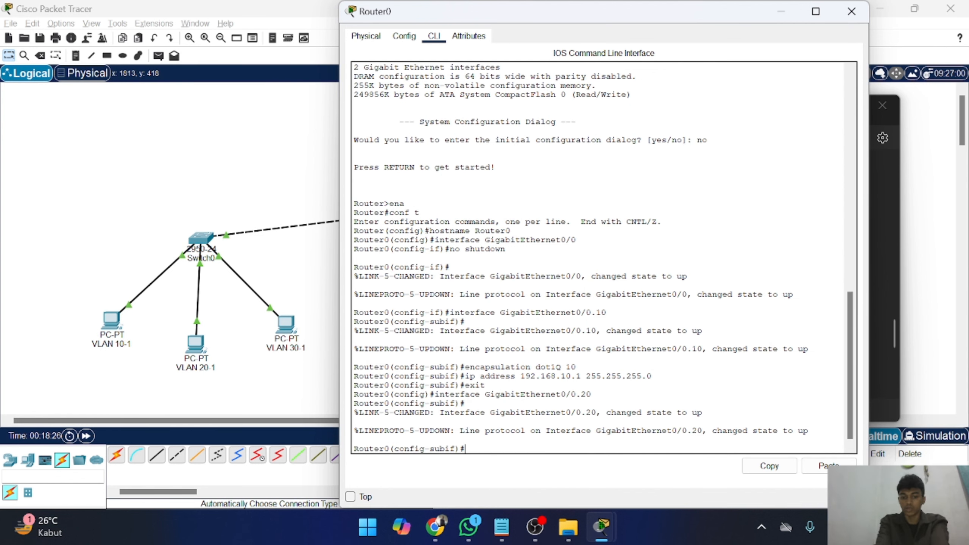
Recall the earlier encapsulation command and run it as encapsulation dot1Q 20 for subinterface GigabitEthernet0/0.20.
key("Up")
key("Up")
key("Up")
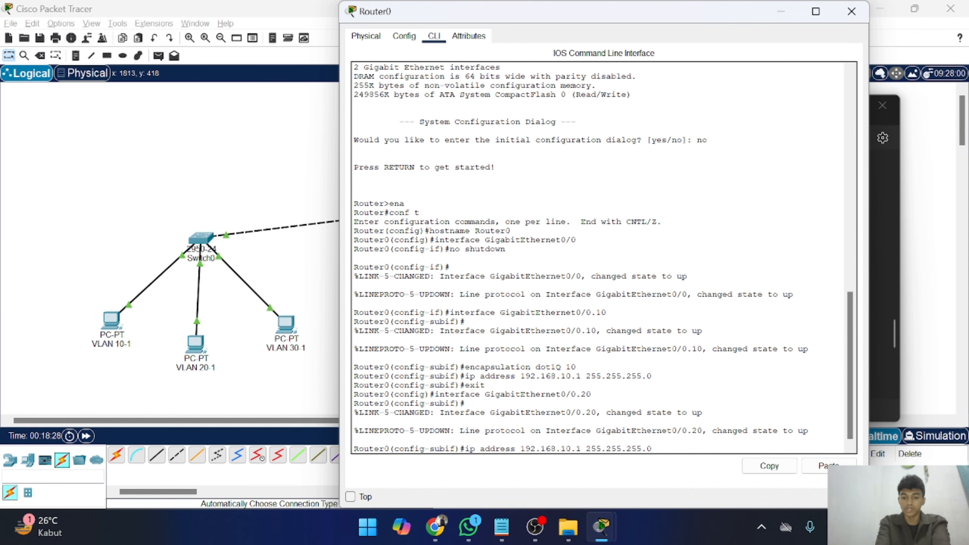
key("Up")
key("Left")
key("BackSpace")
type("2")
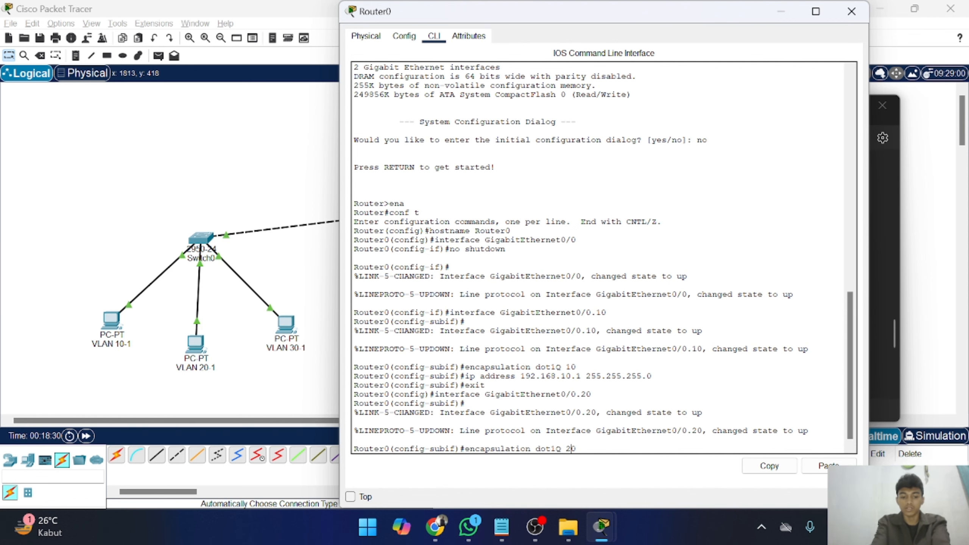
key("Return")
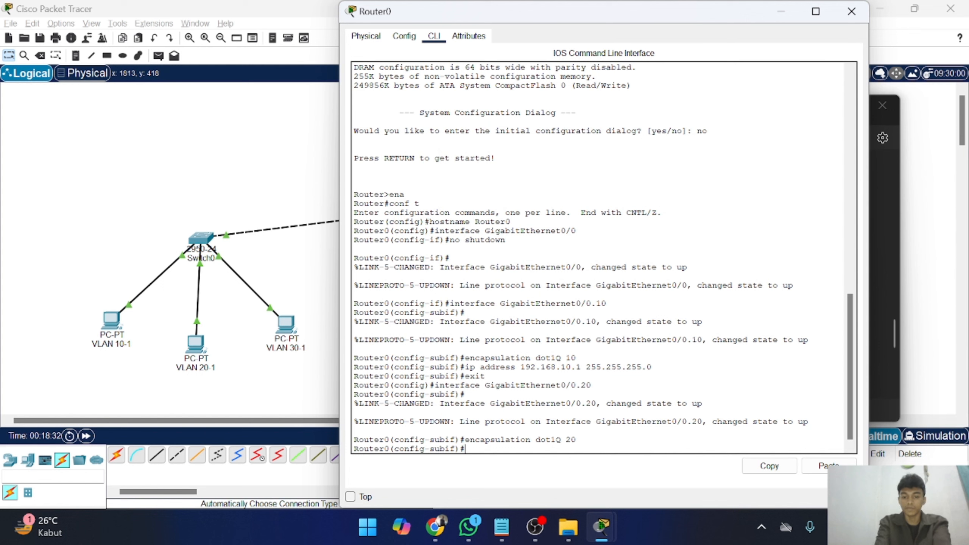
Assign IP address 192.168.20.1 with mask 255.255.255.0 to subinterface GigabitEthernet0/0.20 by editing the earlier command, and exit to global configuration.
key("Up")
key("Up")
key("Up")
key("Up")
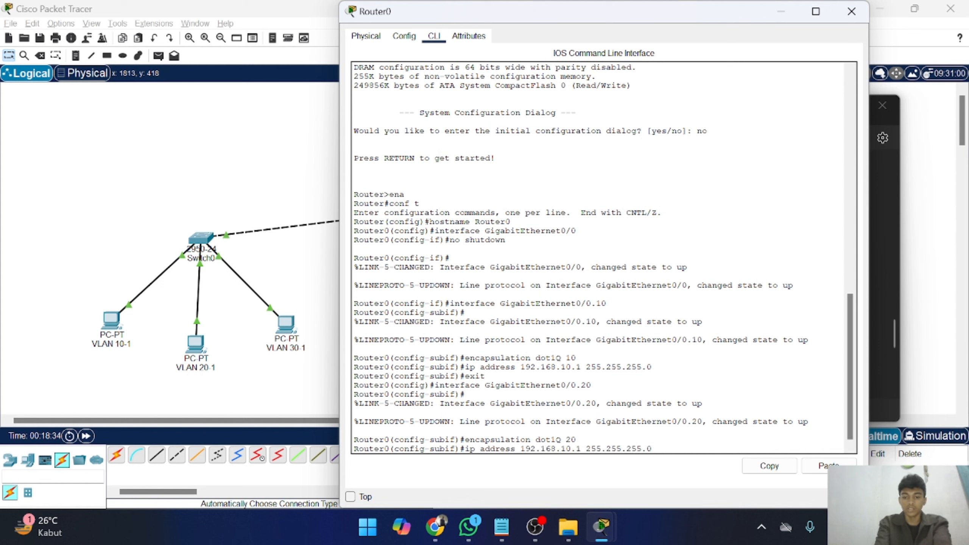
key("Left")
key("Left")
key("Left")
key("Left")
key("Left")
key("Left")
key("Left")
key("Left")
key("Left")
key("Left")
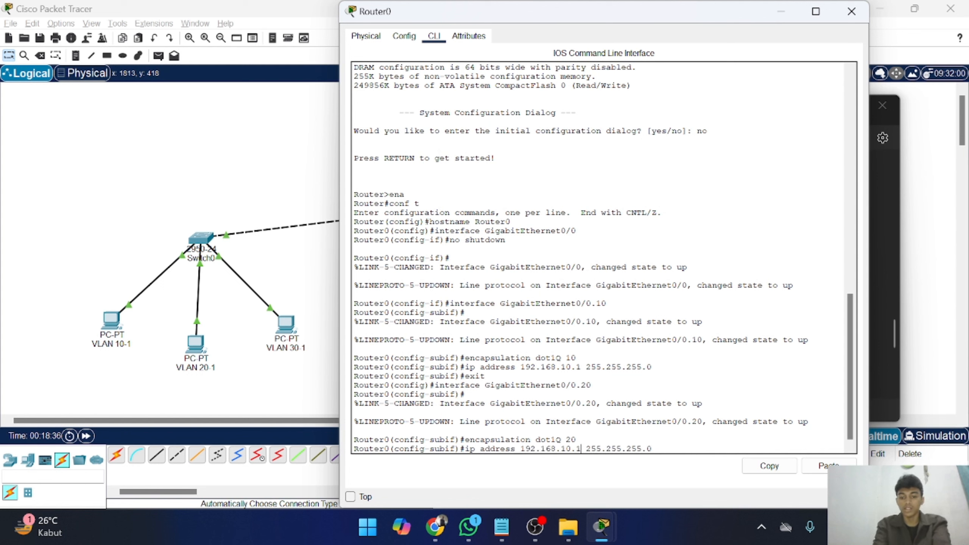
key("BackSpace")
key("BackSpace")
type("20")
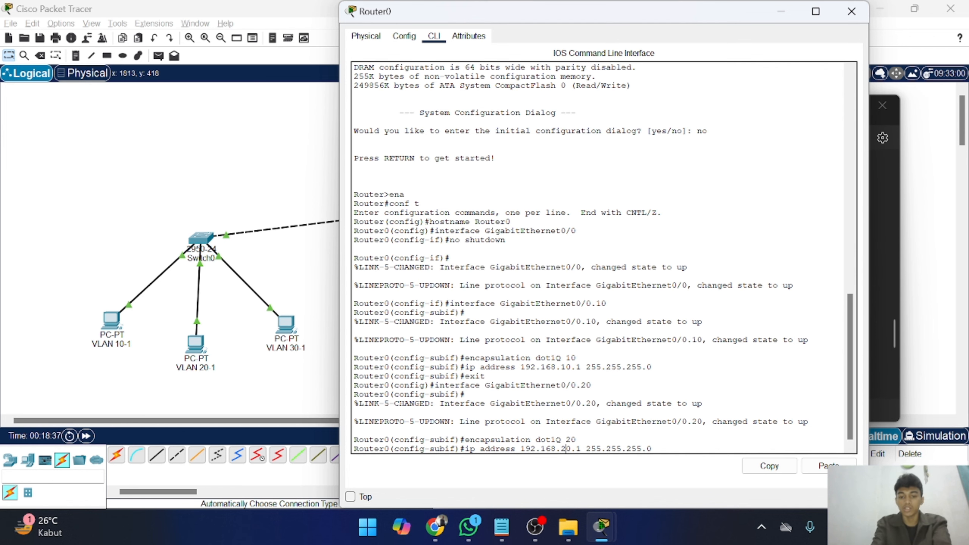
key("Return")
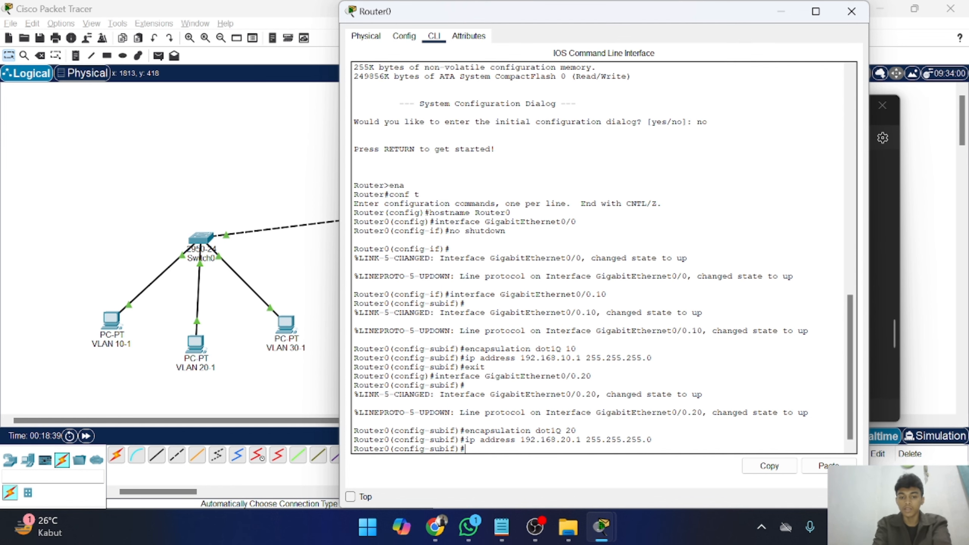
key("Up")
key("Up")
key("Up")
key("Up")
key("Return")
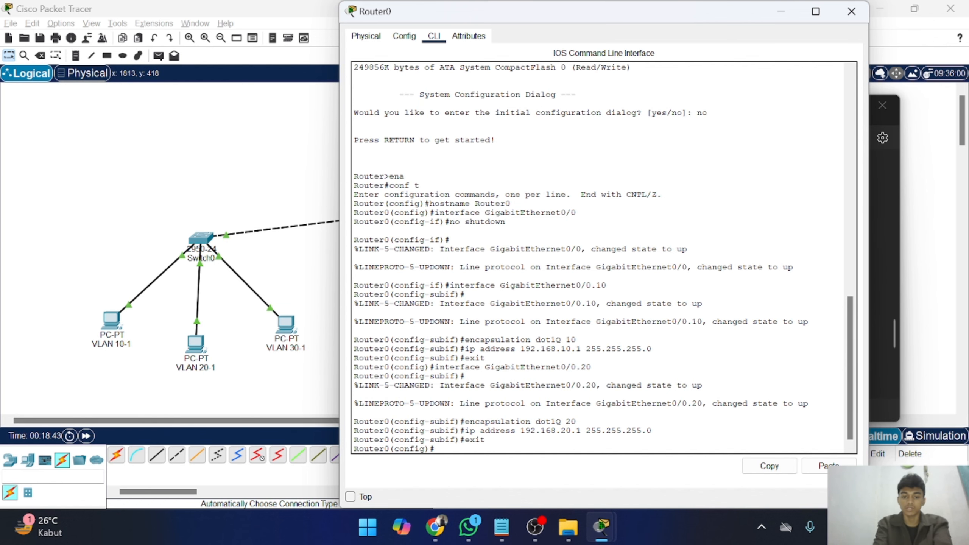
Recall the previous interface command and change it to enter configuration of subinterface GigabitEthernet0/0.30.
key("Up")
key("Up")
key("Up")
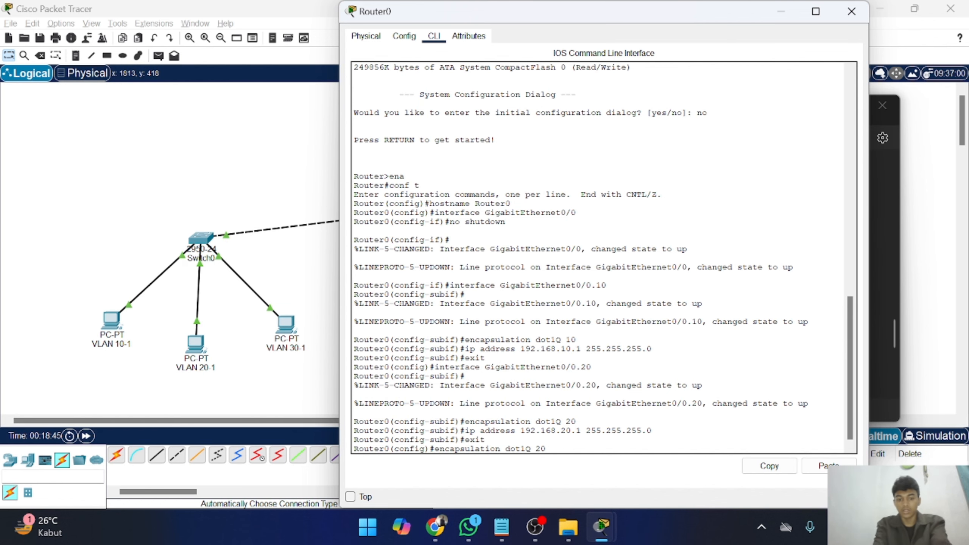
key("Up")
key("BackSpace")
key("BackSpace")
type("30")
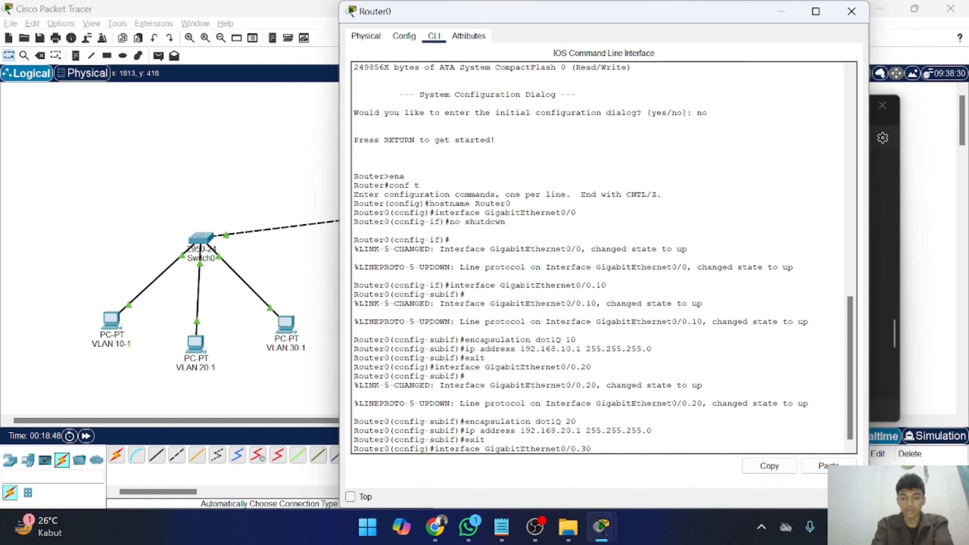
key("Return")
key("Return")
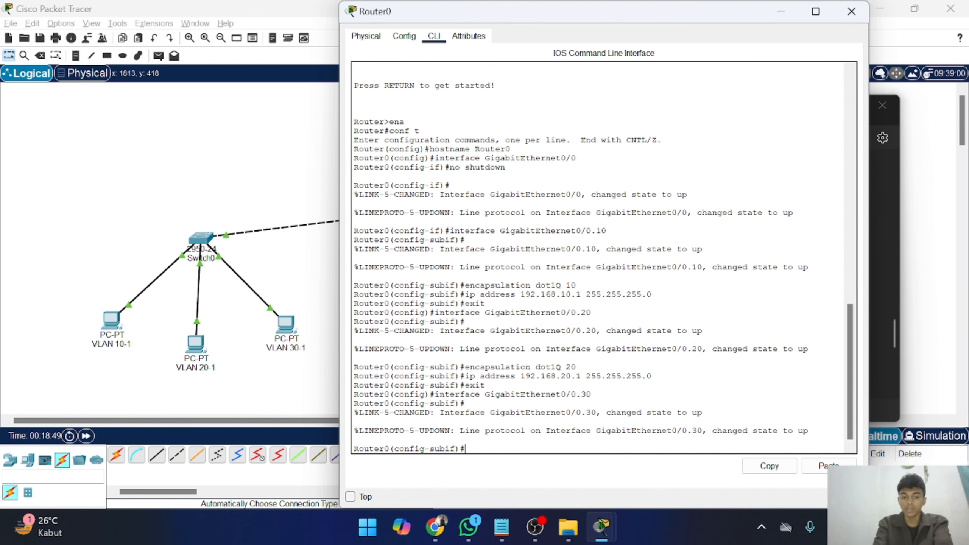
Recall the earlier encapsulation command and run it as encapsulation dot1Q 30 for subinterface GigabitEthernet0/0.30.
key("Up")
key("Up")
key("Up")
key("Up")
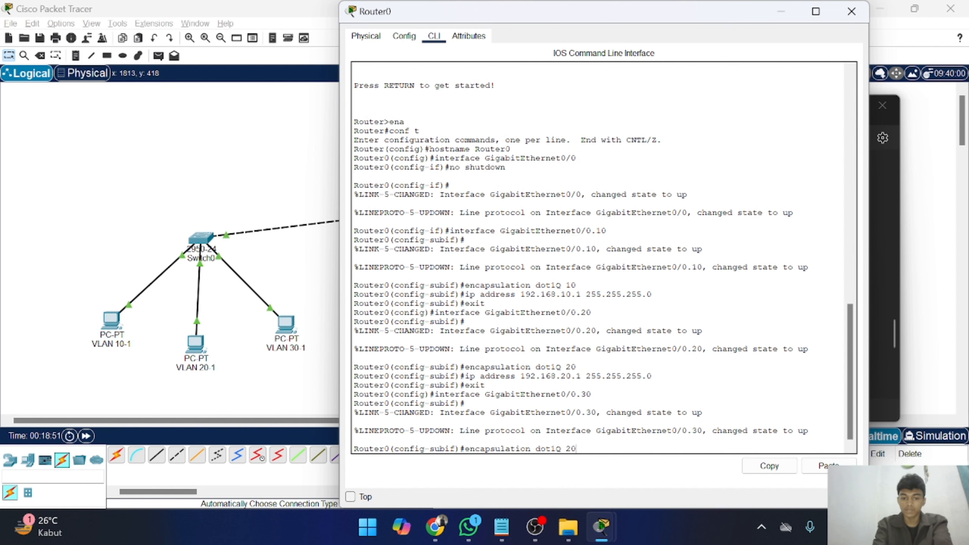
key("BackSpace")
key("BackSpace")
type("30")
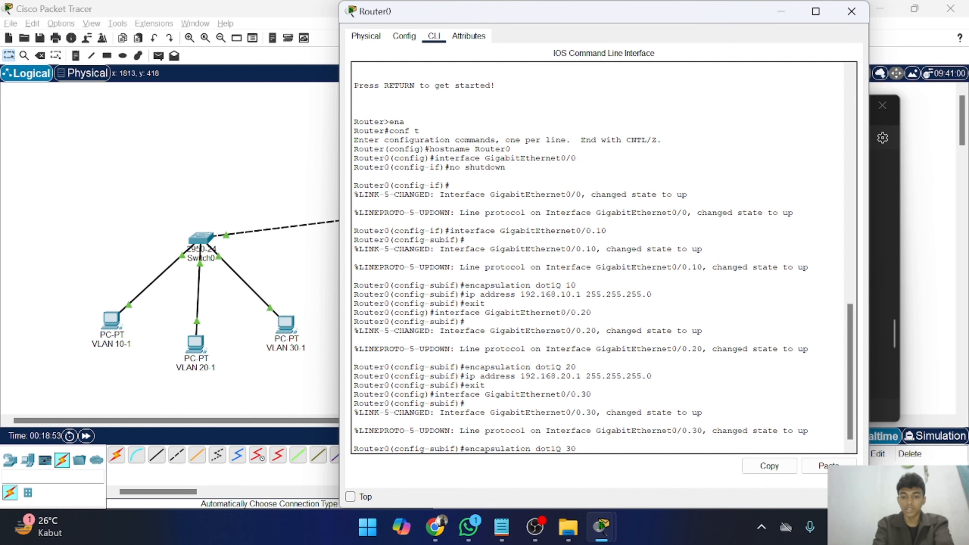
key("Return")
Assign IP address 192.168.30.1 with mask 255.255.255.0 to subinterface GigabitEthernet0/0.30 by editing the recalled address command.
key("Up")
key("Up")
key("Up")
key("Up")
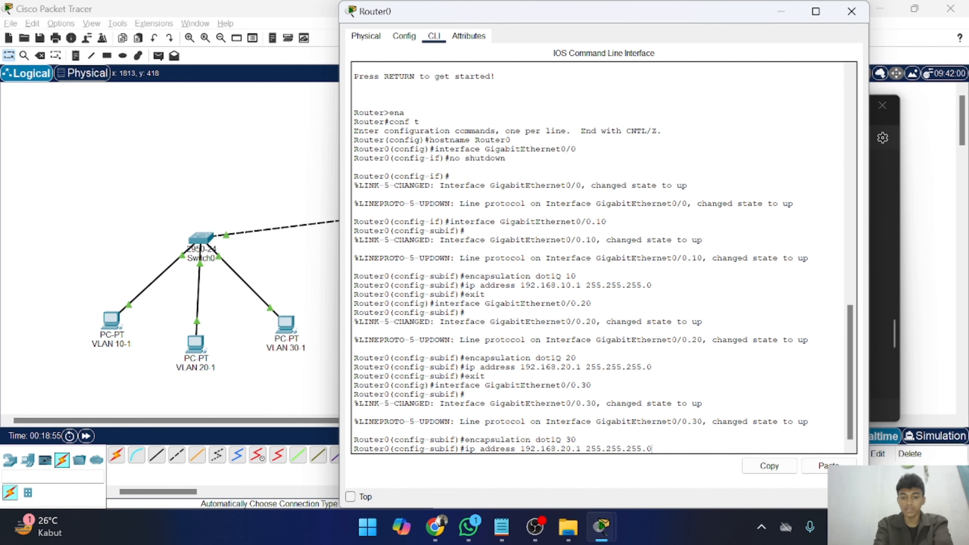
key("Left")
key("Left")
key("Left")
key("Left")
key("Left")
key("Left")
key("Left")
key("Left")
key("Left")
key("Left")
key("Left")
key("Left")
key("Left")
key("Left")
key("Left")
key("Left")
key("Left")
key("BackSpace")
type("3")
key("Return")
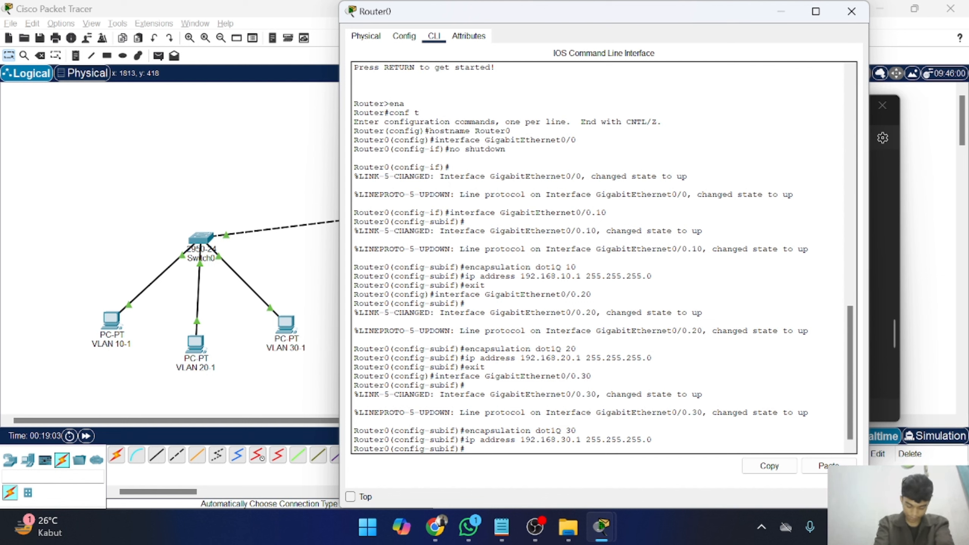
Check the subinterface commands against the Notepad notes and exit GigabitEthernet0/0.30 to global configuration on Router0.
type("e")
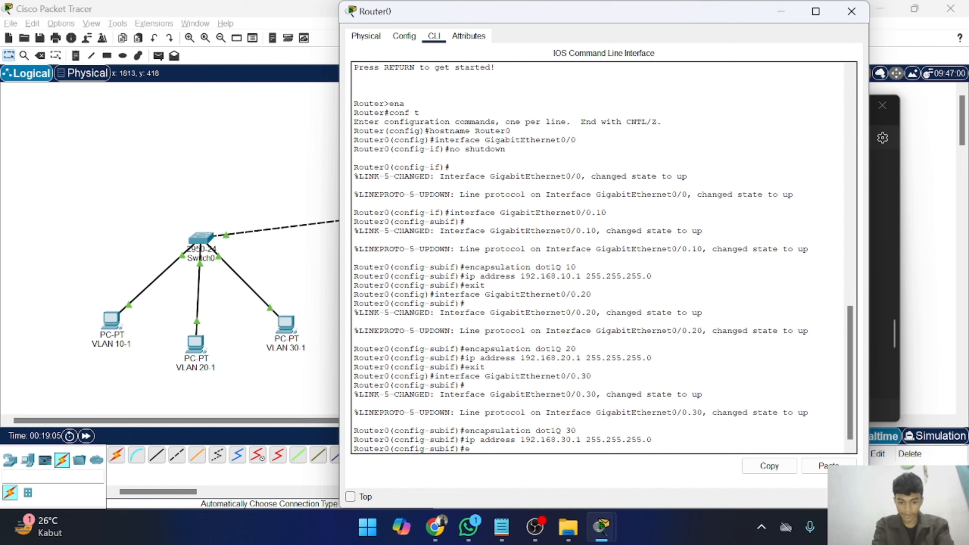
type("xit")
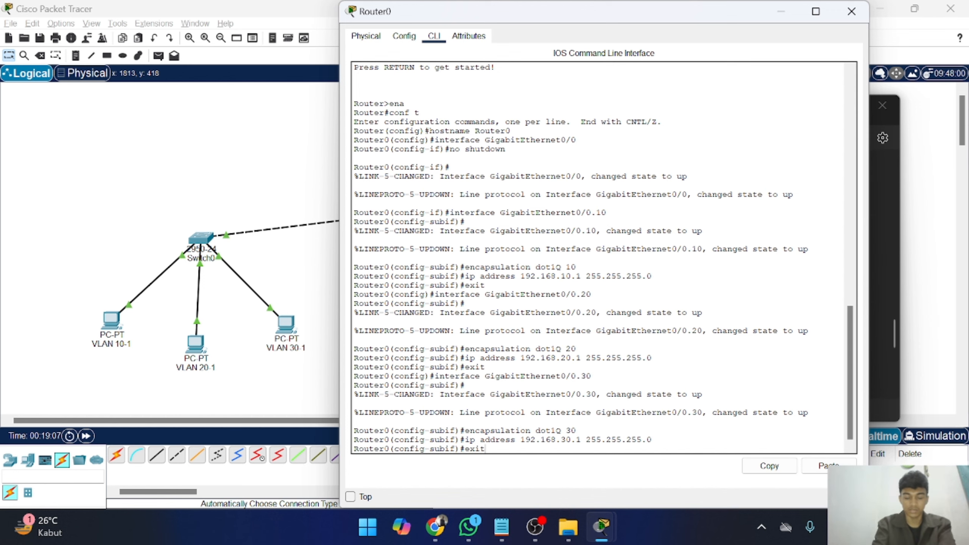
key("alt+Tab")
scroll(678, 275, "down", 1)
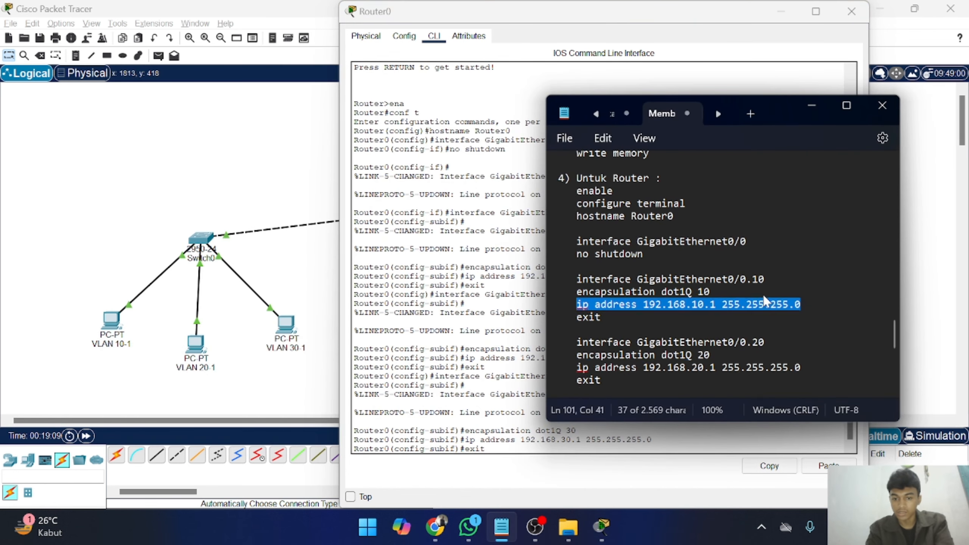
scroll(721, 275, "down", 4)
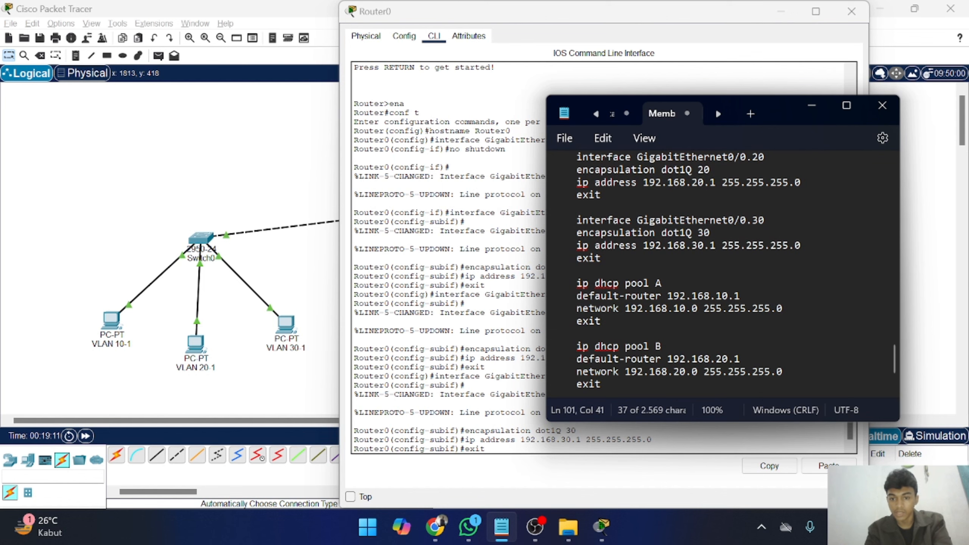
left_click(739, 248)
key("alt+Tab")
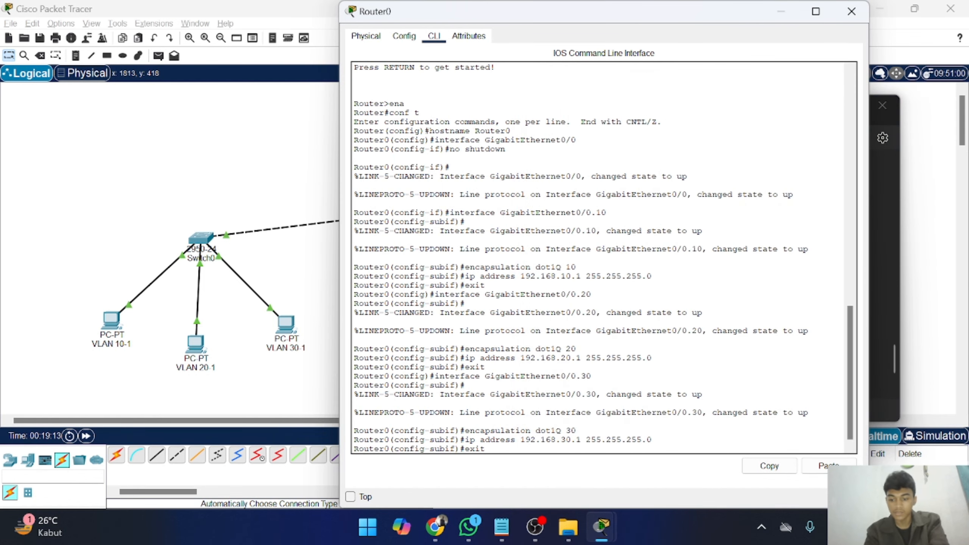
key("Return")
Copy the command ip dhcp pool A from the Notepad notes and run it on Router0.
key("alt+Tab")
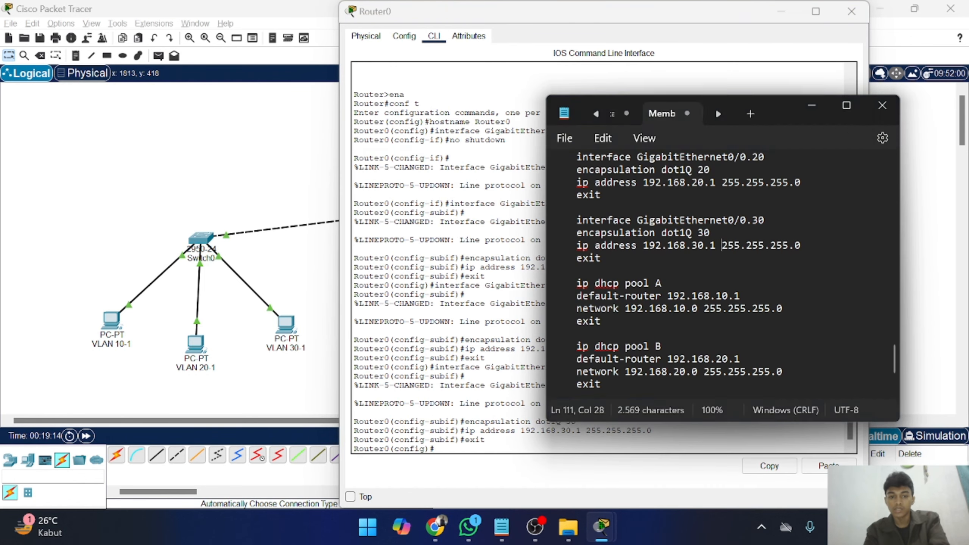
scroll(650, 332, "down", 1)
scroll(650, 333, "down", 2)
scroll(650, 333, "up", 1)
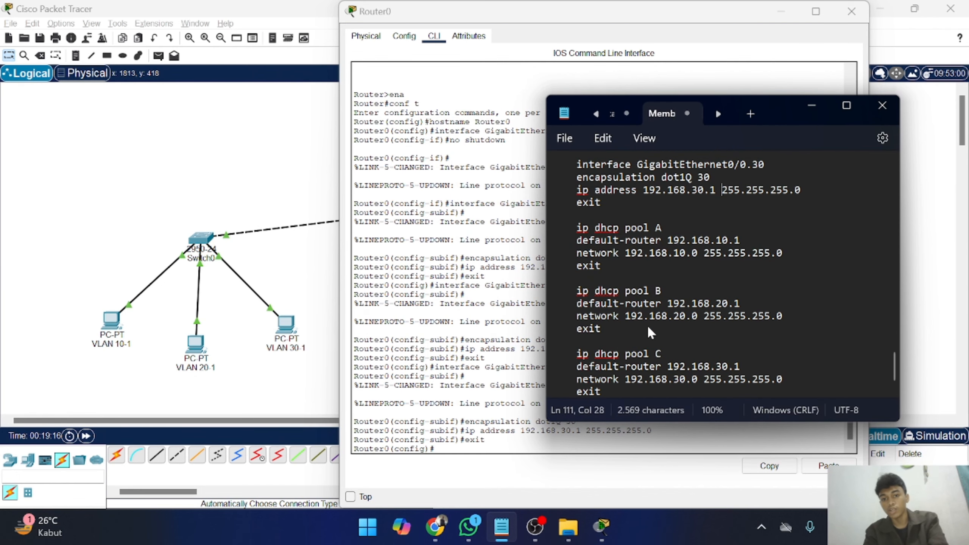
scroll(650, 333, "down", 1)
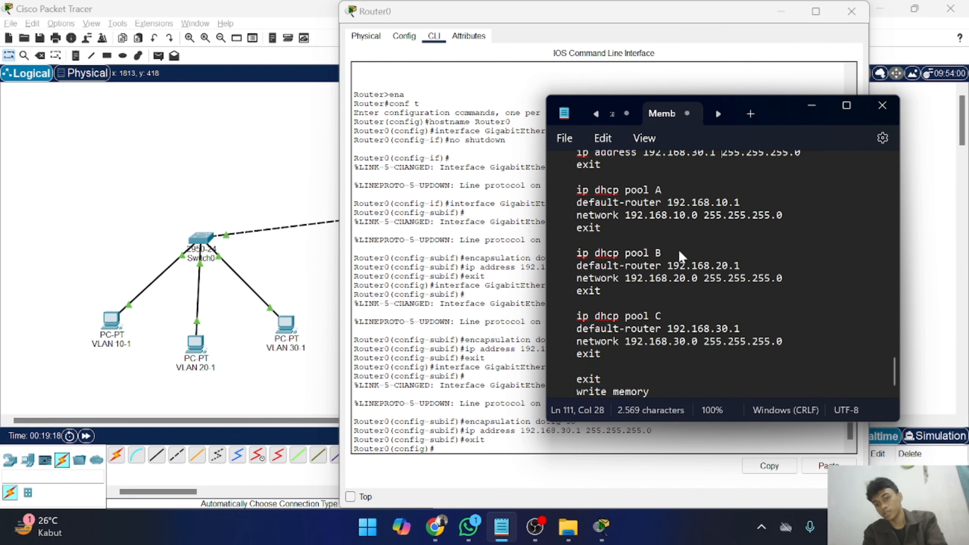
left_click_drag(673, 191, 578, 197)
key("ctrl+c")
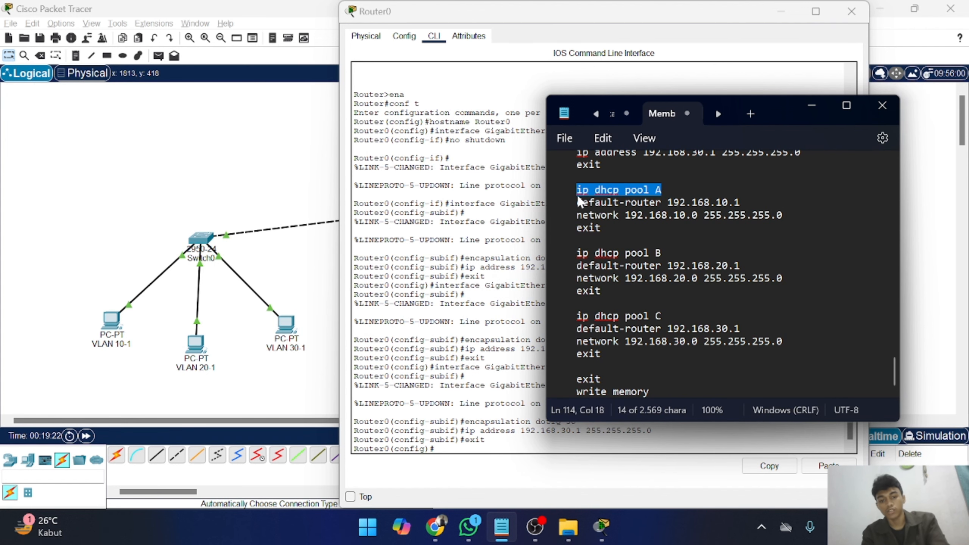
left_click(463, 457)
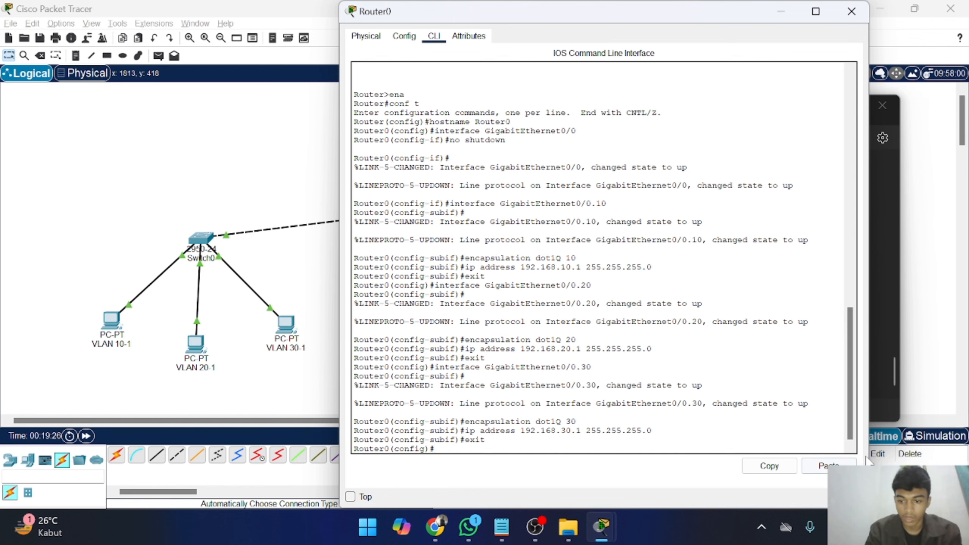
left_click(835, 464)
key("Return")
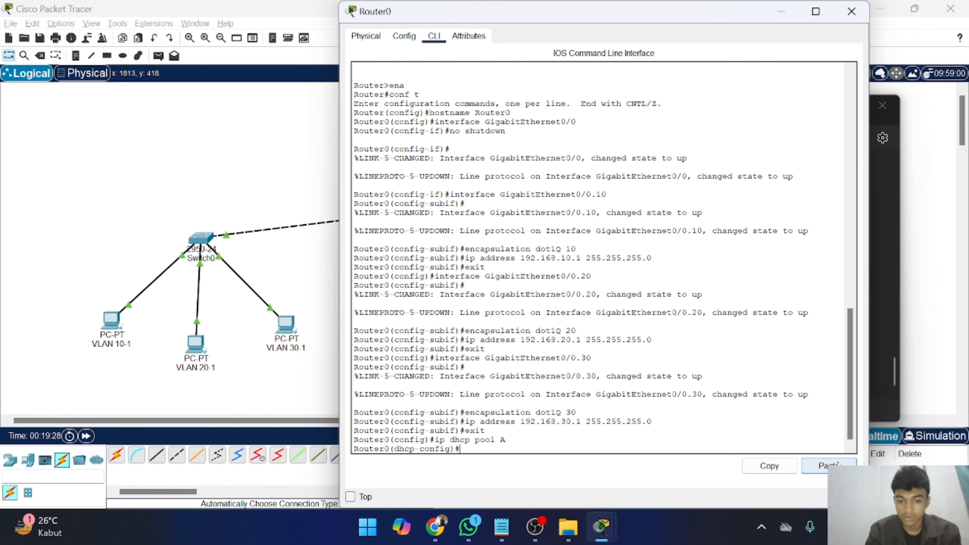
Set the default router of DHCP pool A to 192.168.10.1 using the command copied from the Notepad notes.
key("alt+Tab")
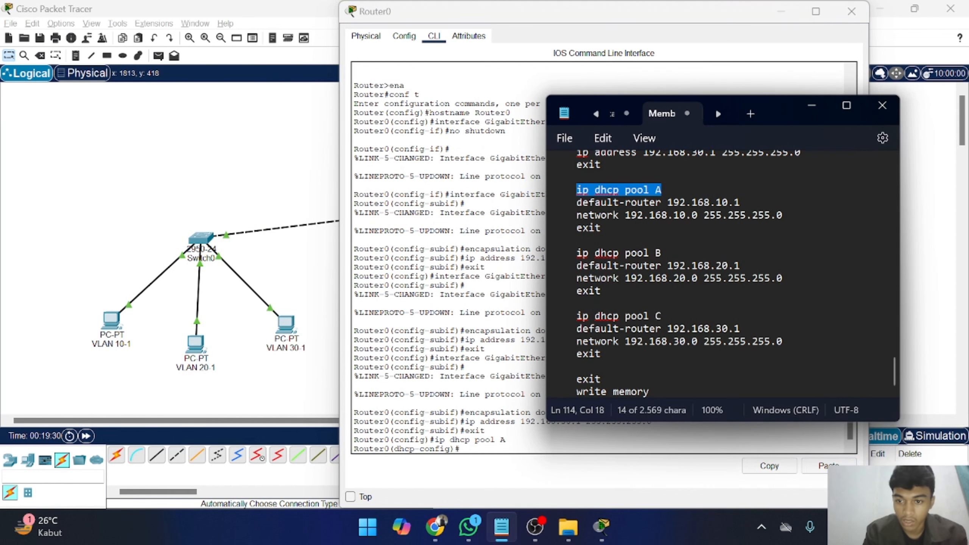
left_click_drag(740, 202, 580, 212)
key("ctrl+c")
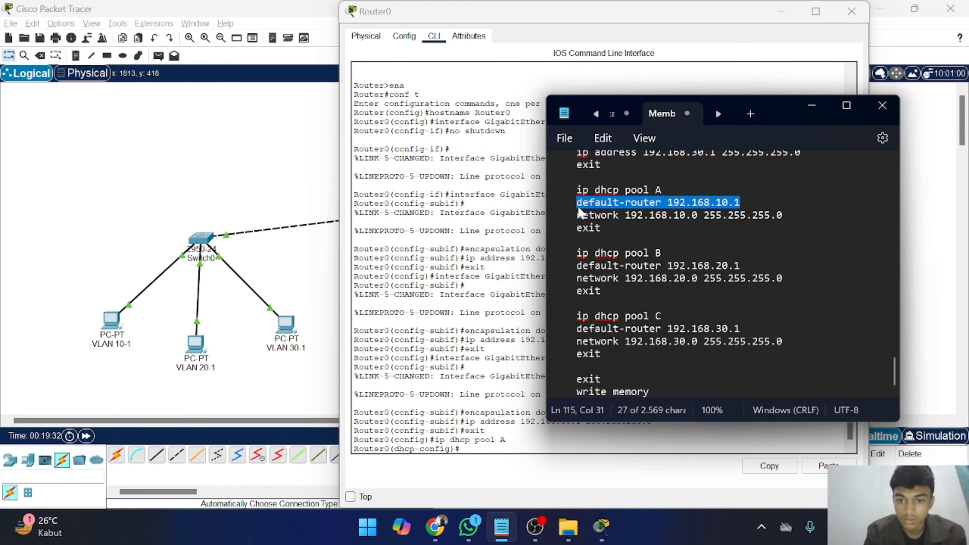
key("alt+Tab")
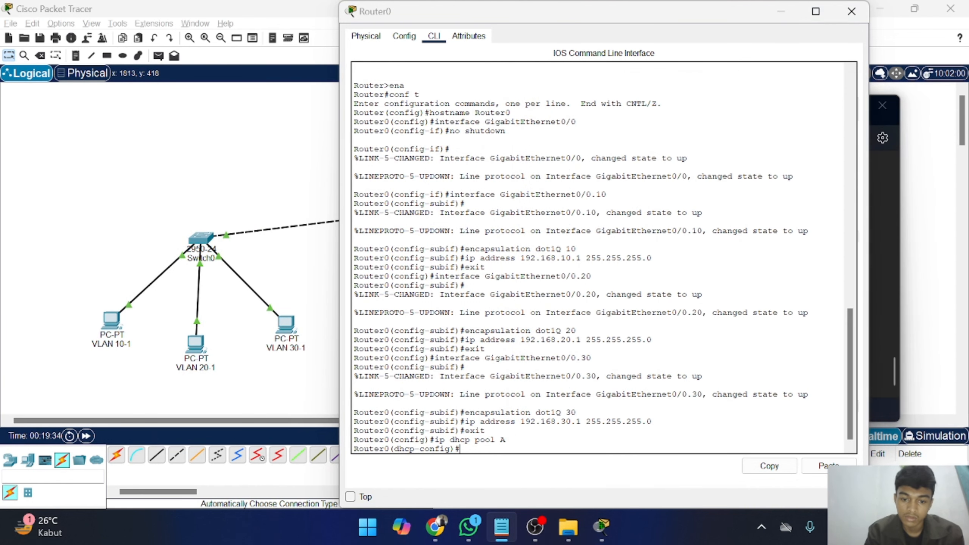
left_click(832, 467)
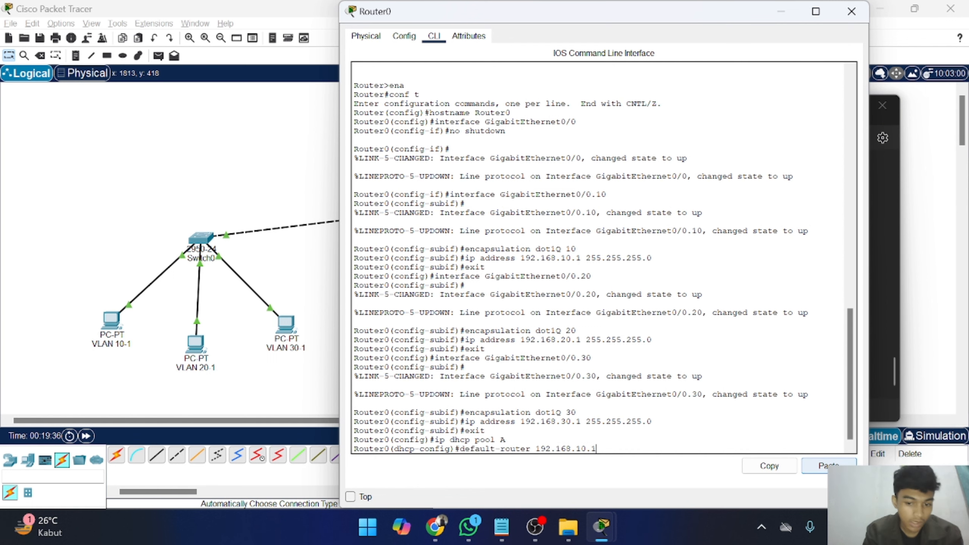
key("Return")
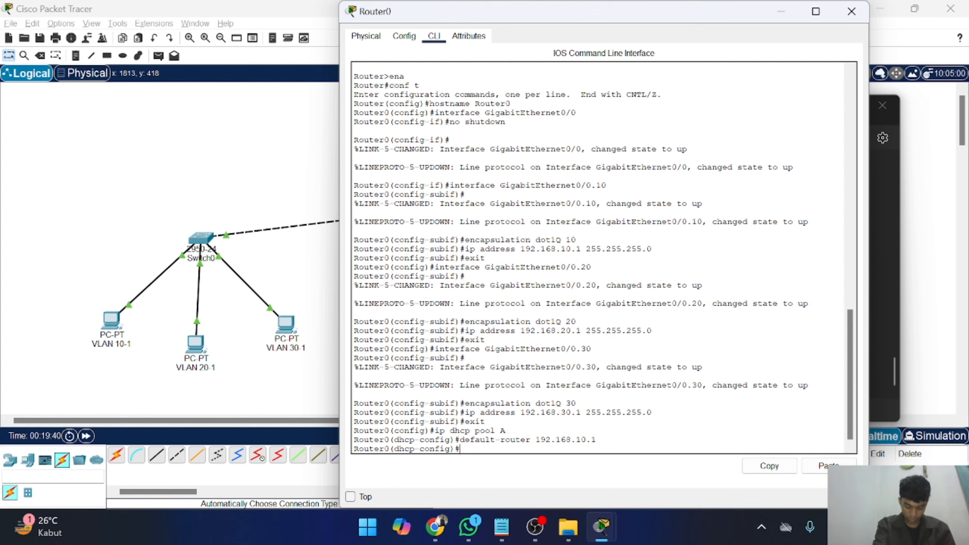
Set DHCP pool A's network to 192.168.10.0 255.255.255.0 using the command copied from the Notepad notes, and exit to global configuration.
key("alt+Tab")
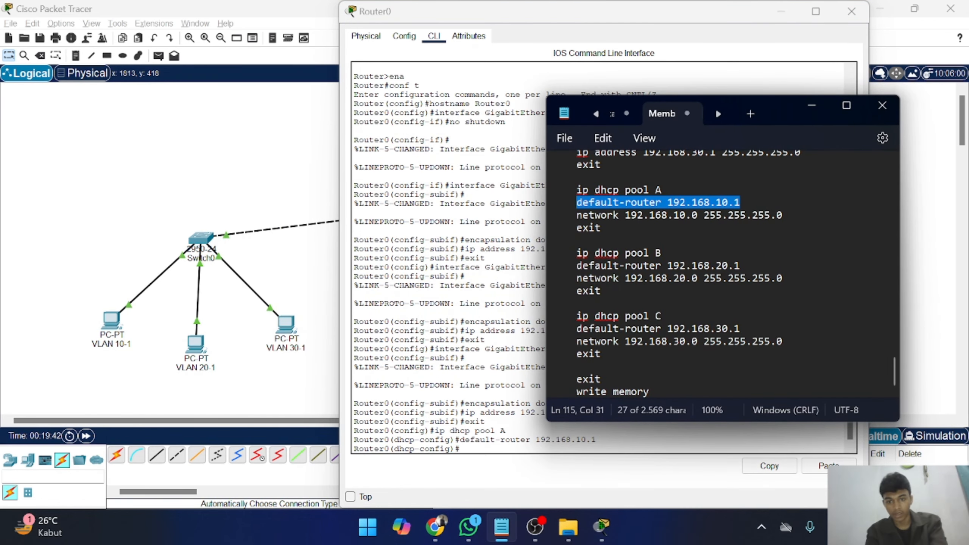
left_click_drag(783, 216, 578, 223)
key("ctrl+c")
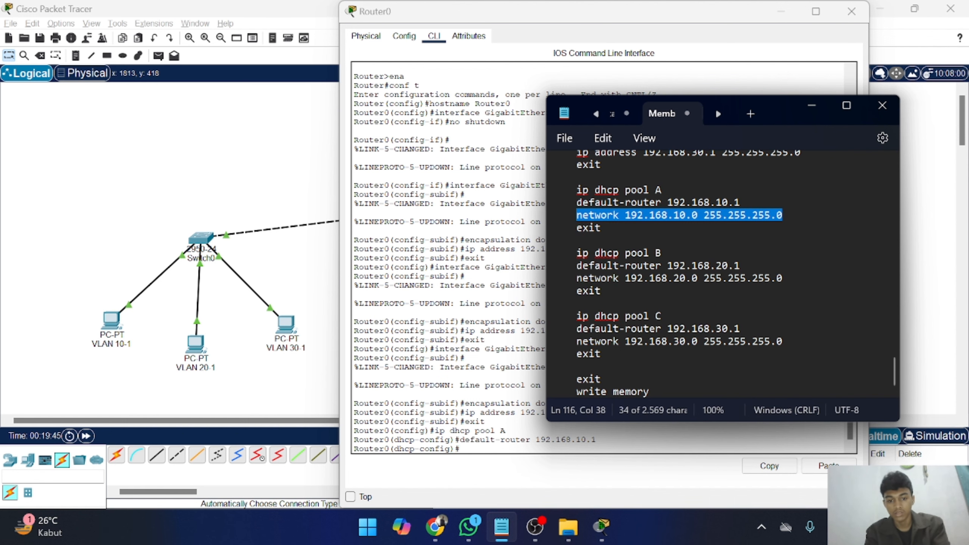
left_click(490, 446)
left_click(830, 465)
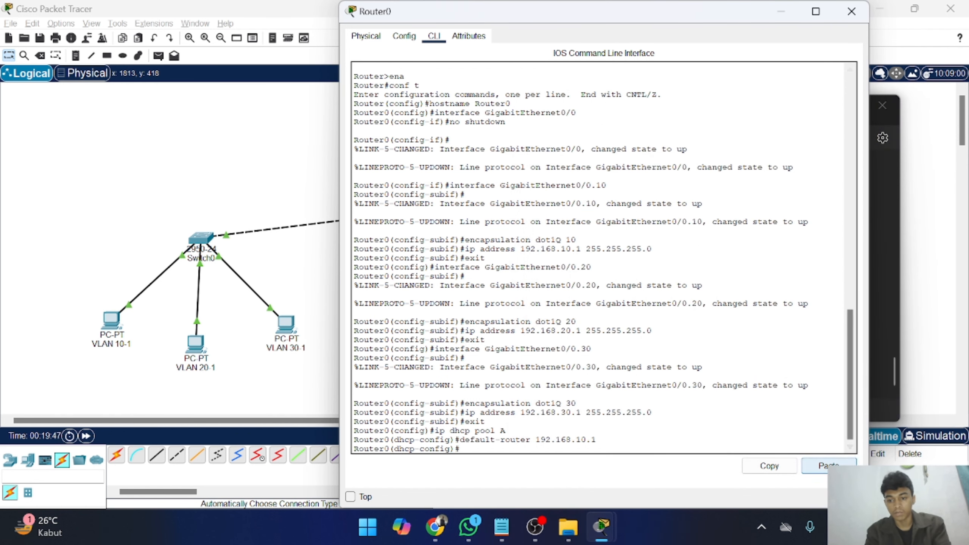
key("Return")
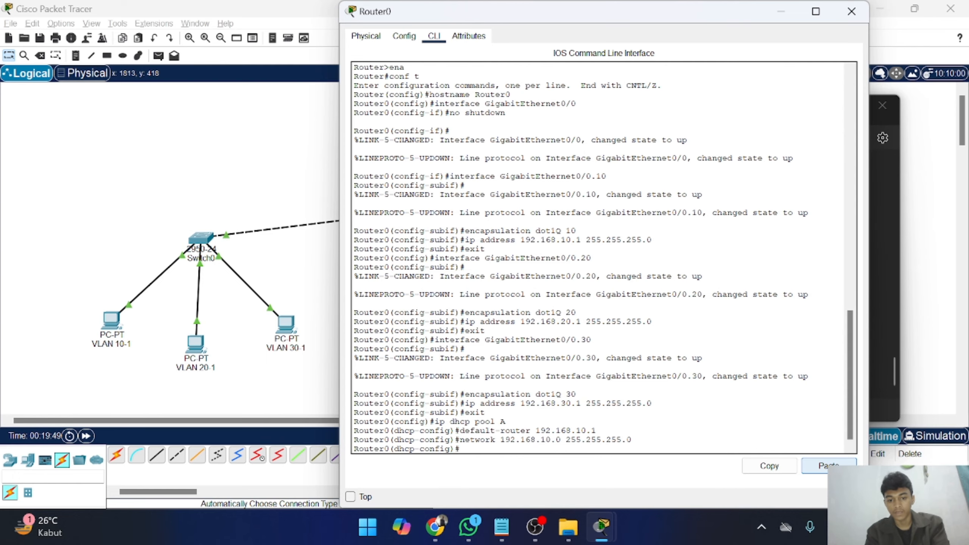
key("alt+Tab")
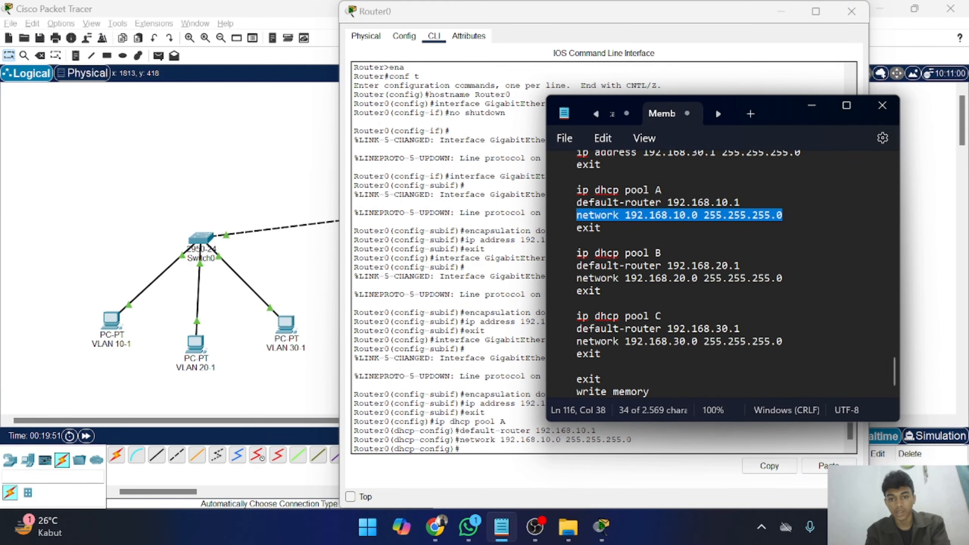
key("alt+Tab")
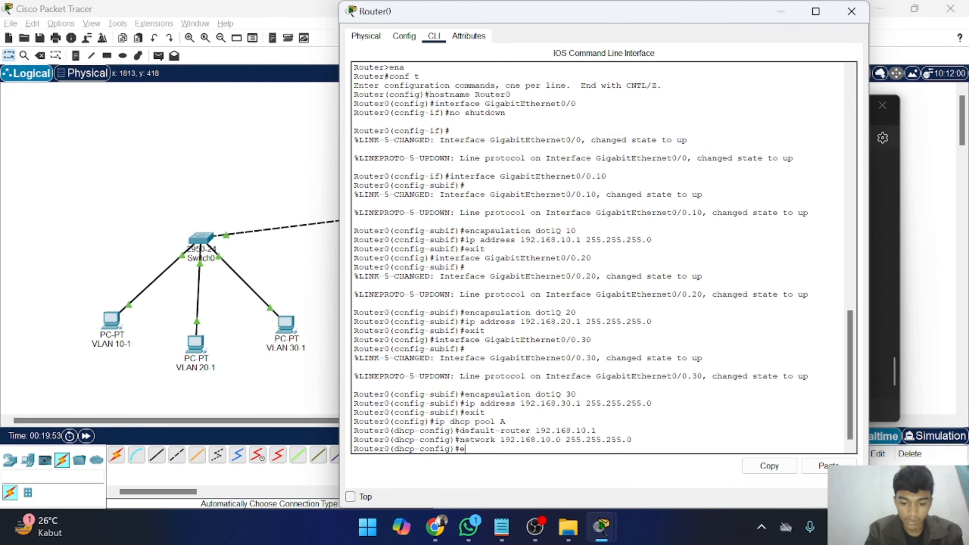
key("Return")
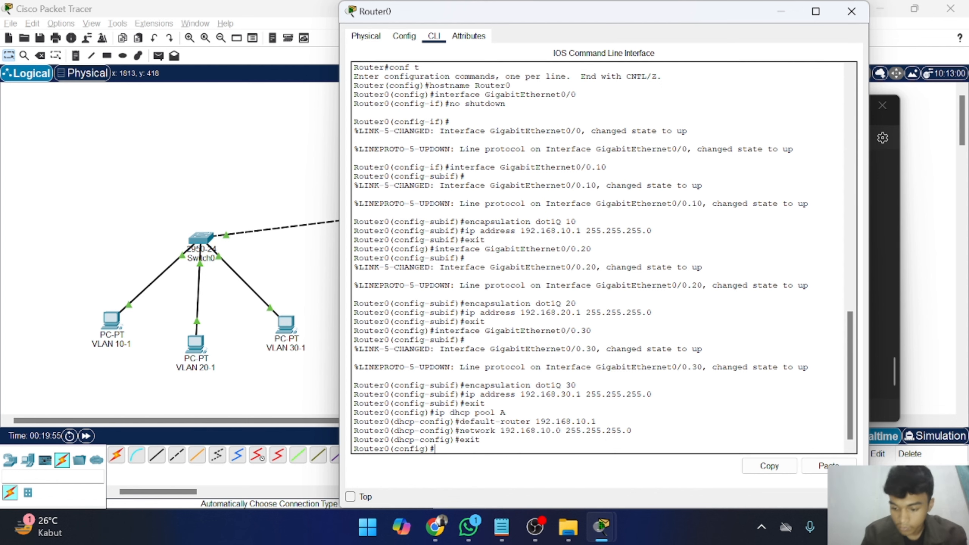
Create DHCP pool B on Router0 and set its default router to 192.168.20.1, reusing the pool A commands.
type("ip dhcp pool A")
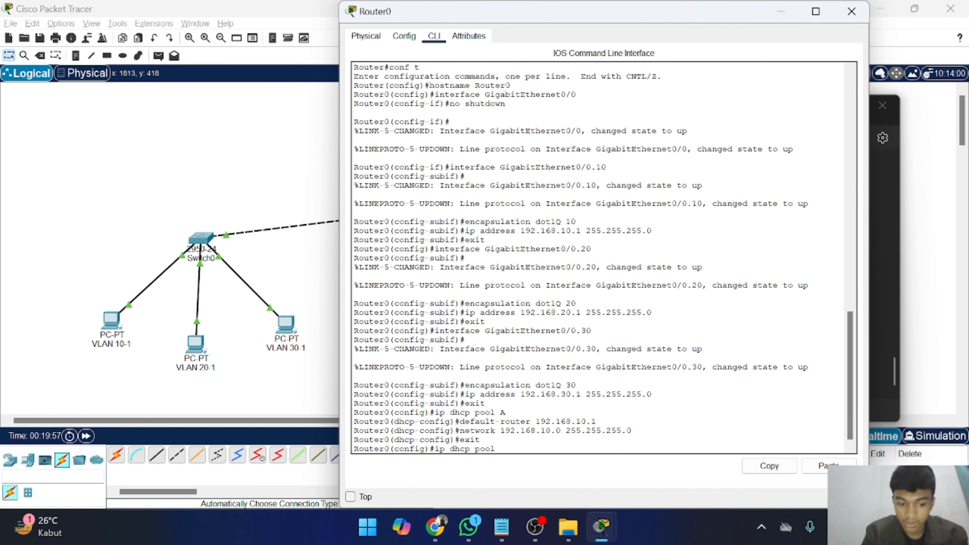
key("Return")
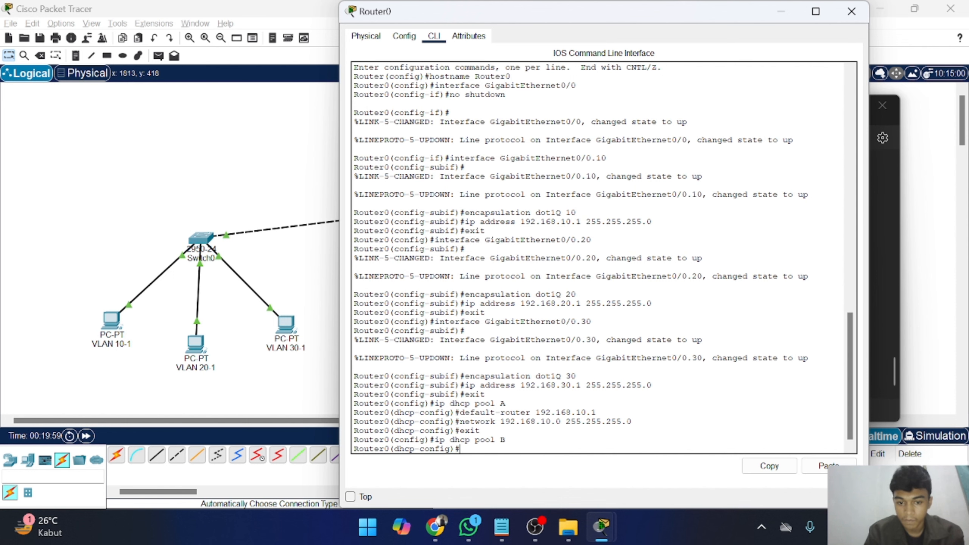
type("default-router 192.168.10.1")
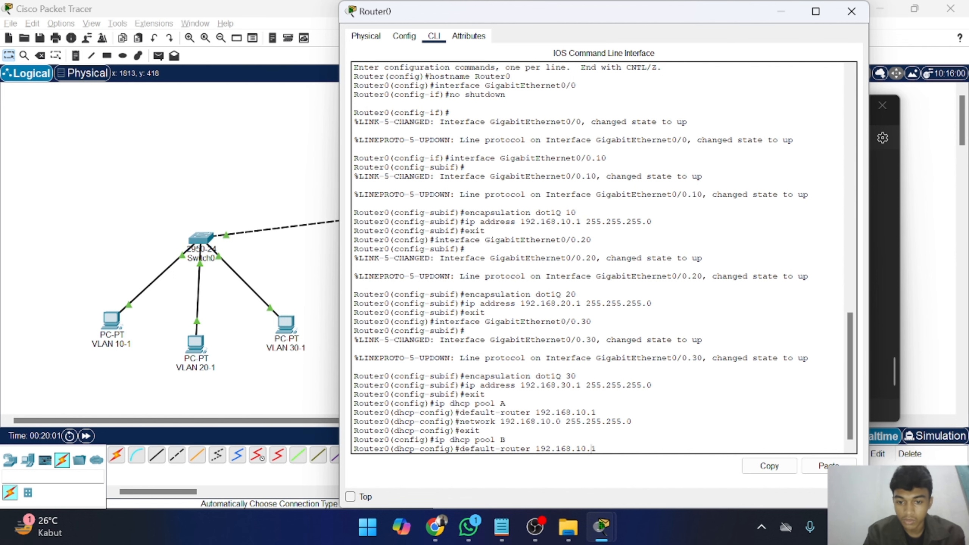
key("BackSpace")
type("2")
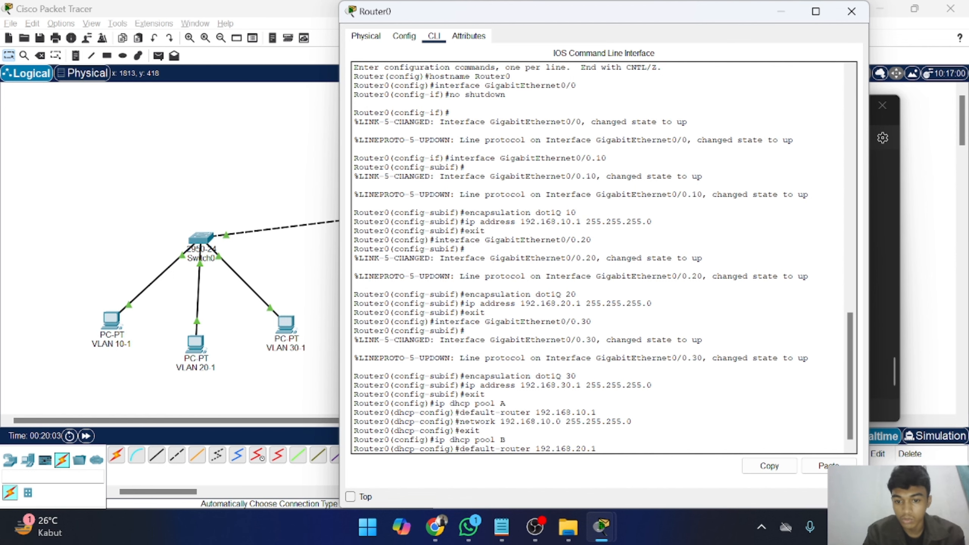
key("Return")
Recall the earlier network command and run it as network 192.168.20.0 255.255.255.0 for DHCP pool B.
type("exit")
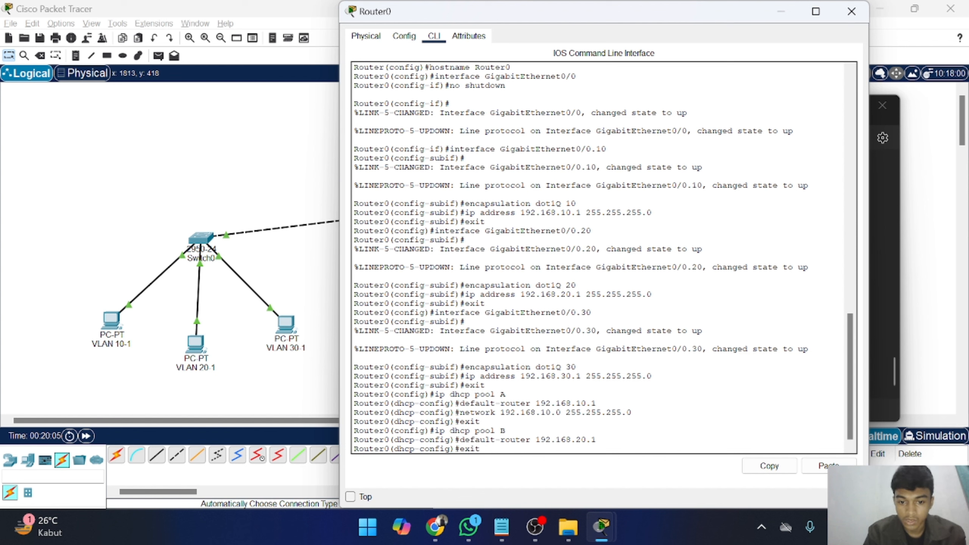
key("Up")
key("Up")
key("Up")
key("Up")
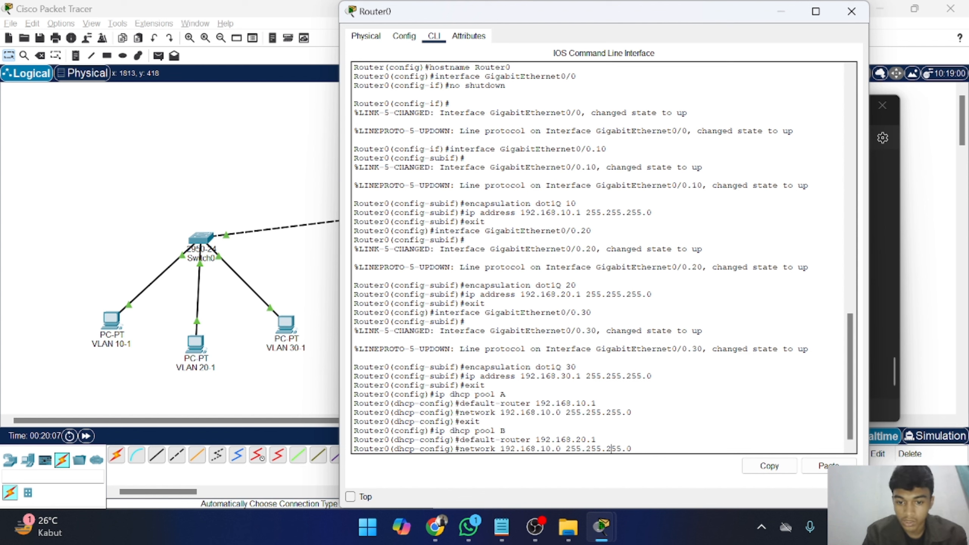
key("BackSpace")
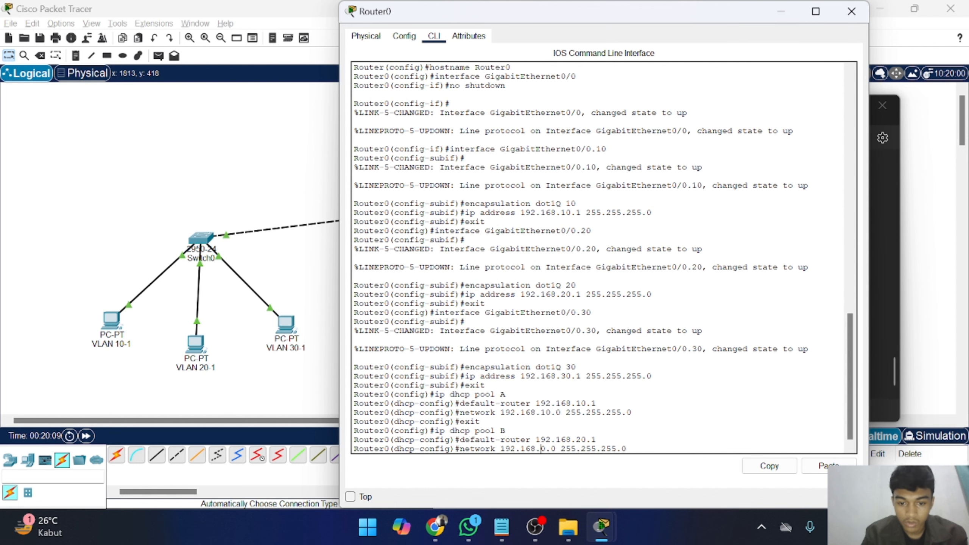
type("2")
key("Return")
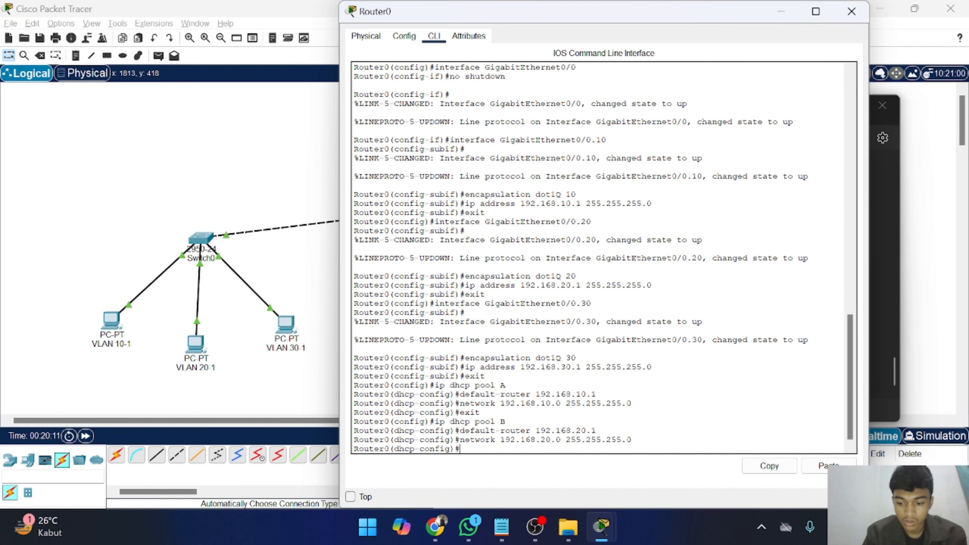
Exit DHCP pool B's configuration and create DHCP pool C on Router0, reusing the earlier pool command.
key("Up")
key("Up")
key("Up")
key("Up")
key("Return")
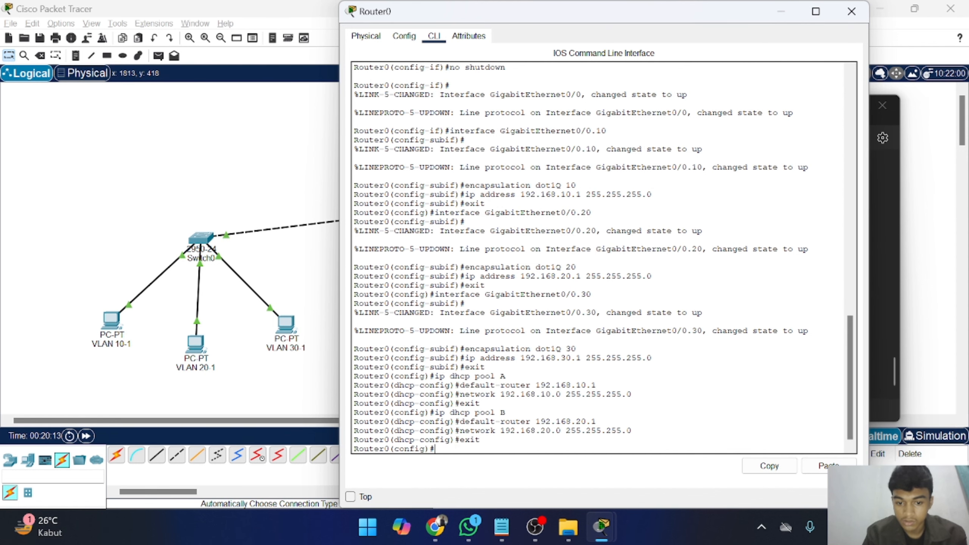
key("Up")
key("Up")
key("Up")
key("Up")
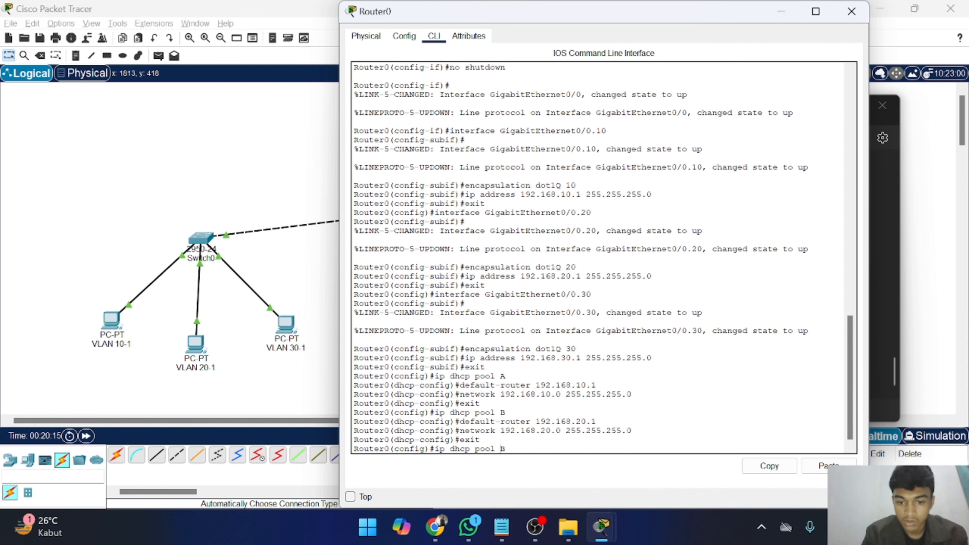
key("BackSpace")
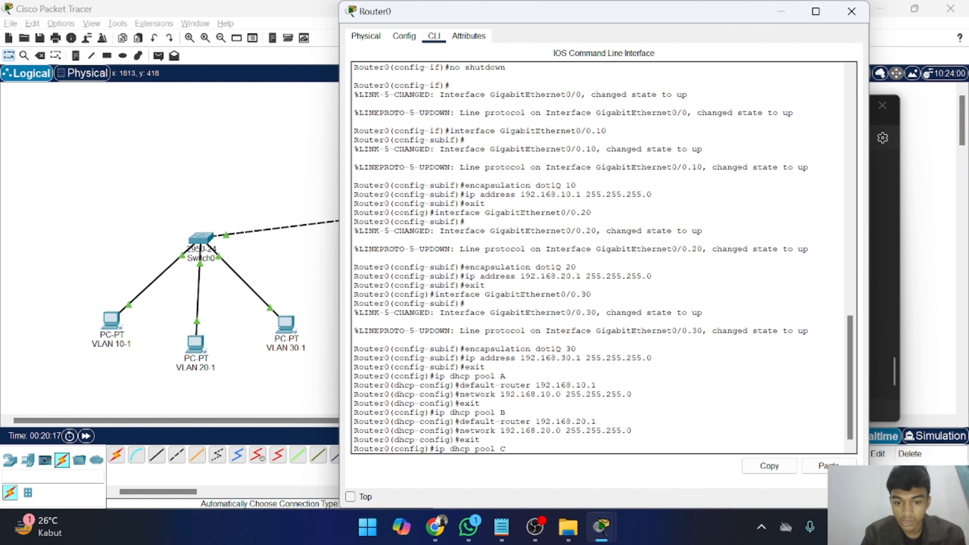
type("C")
key("Return")
Set the default router of DHCP pool C to 192.168.30.1, adapting the earlier default-router command.
key("Up")
key("Up")
key("Up")
key("Up")
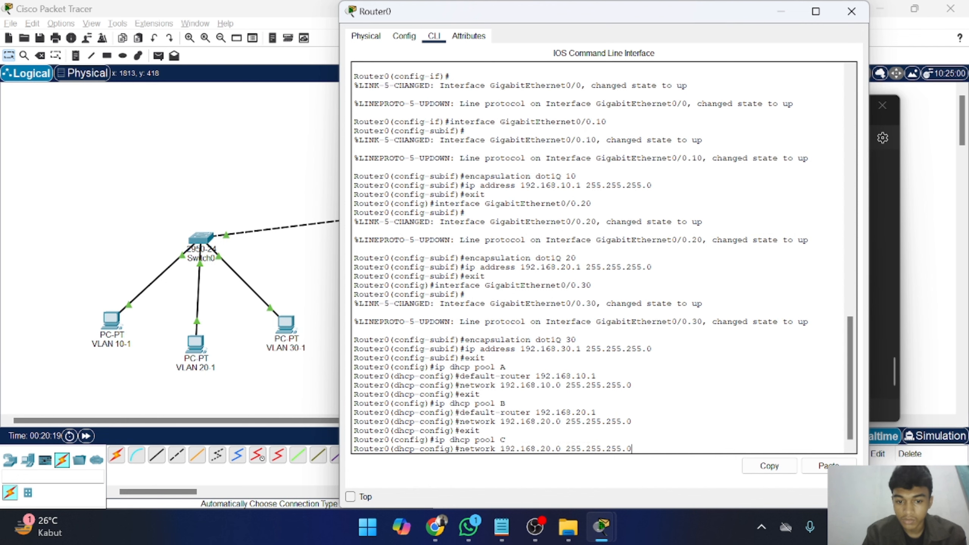
key("Left")
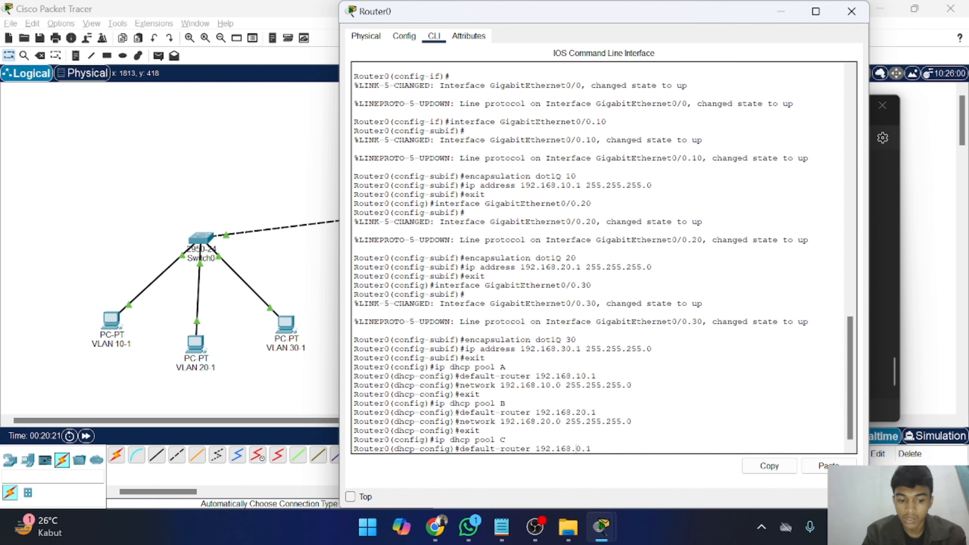
key("Return")
Set DHCP pool C's network to 192.168.30.0 255.255.255.0 by editing the recalled pool B network command.
key("Up")
key("Up")
key("Up")
key("Up")
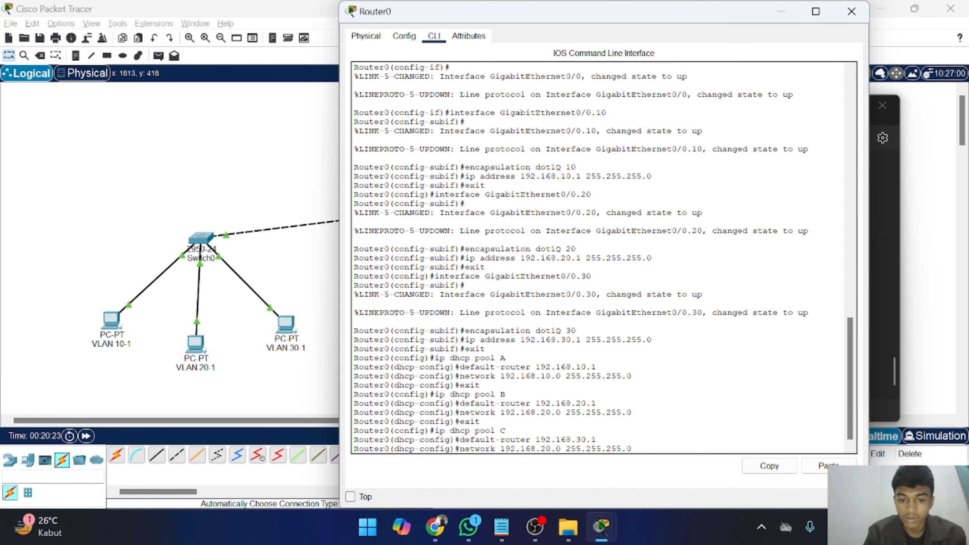
key("Left")
key("Left")
key("Left")
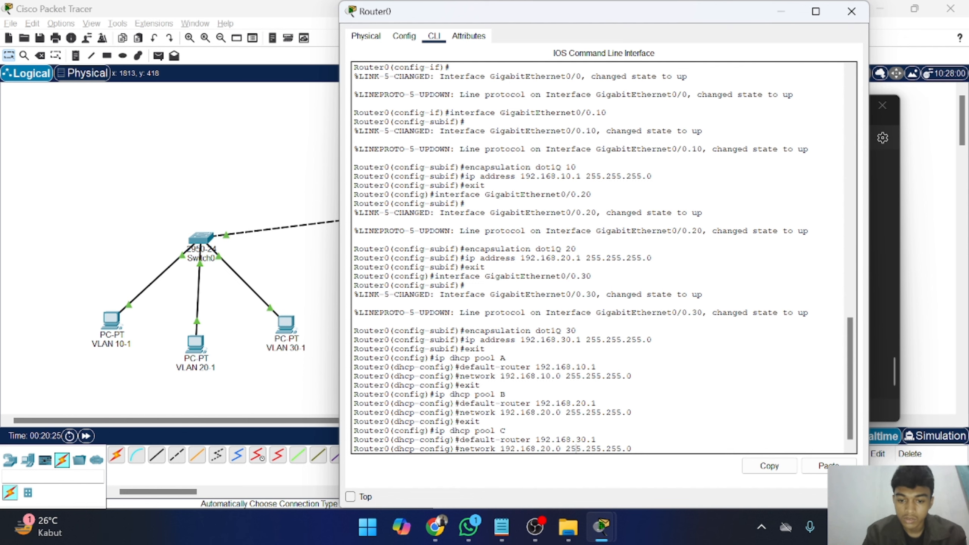
key("Left")
key("Left")
key("BackSpace")
type("3")
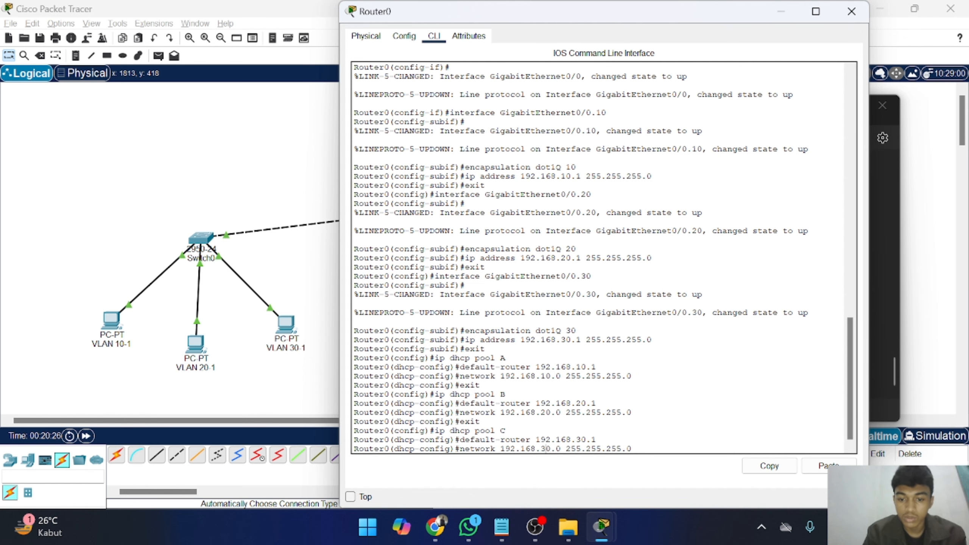
key("Return")
Exit to privileged mode on Router0, save the configuration with wr, and put the router and Notepad windows away.
key("Up")
key("Up")
key("Up")
key("Up")
key("Return")
key("alt+Tab")
left_click(465, 440)
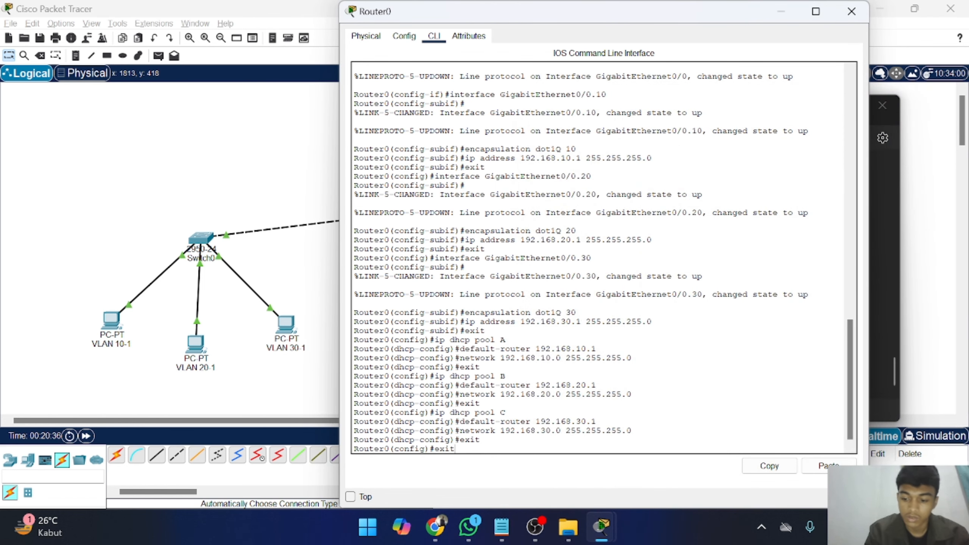
key("Return")
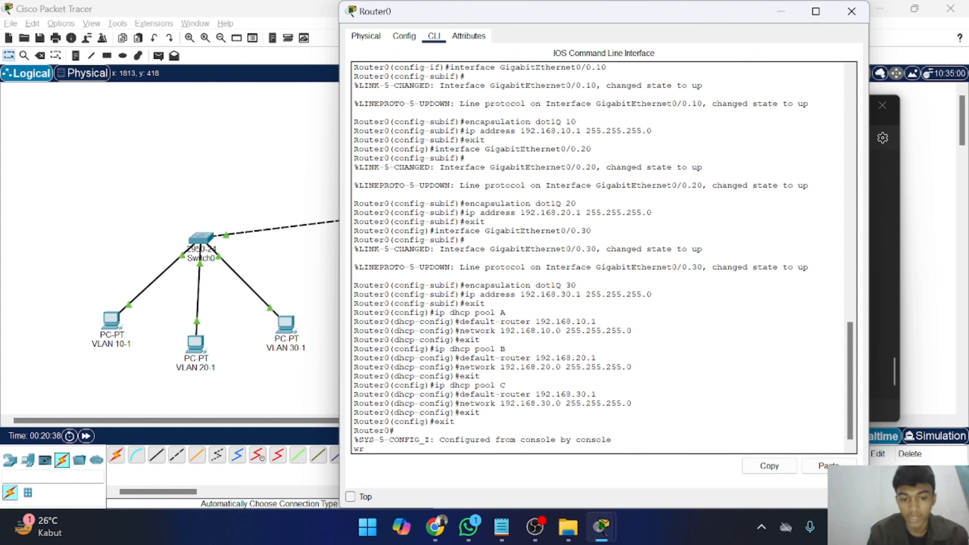
type("wr")
key("Return")
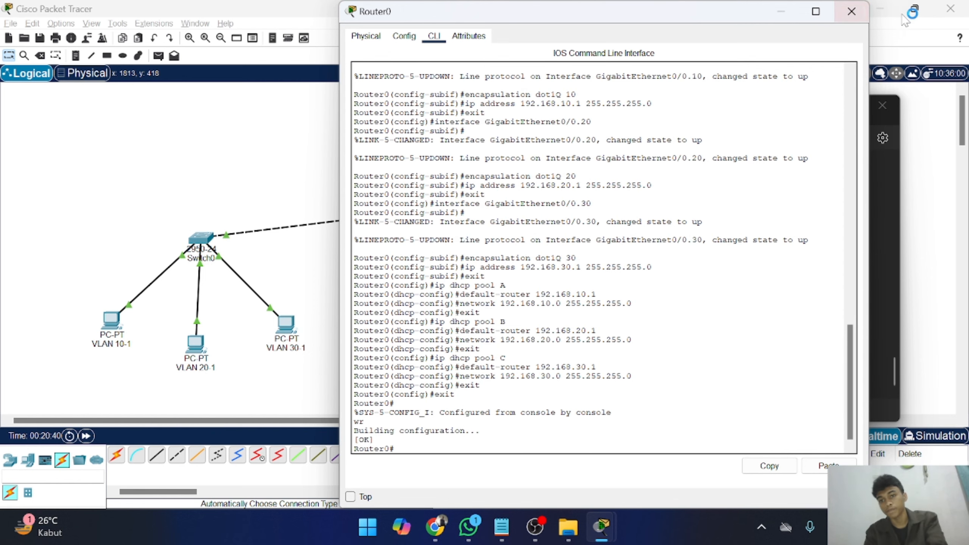
left_click(854, 19)
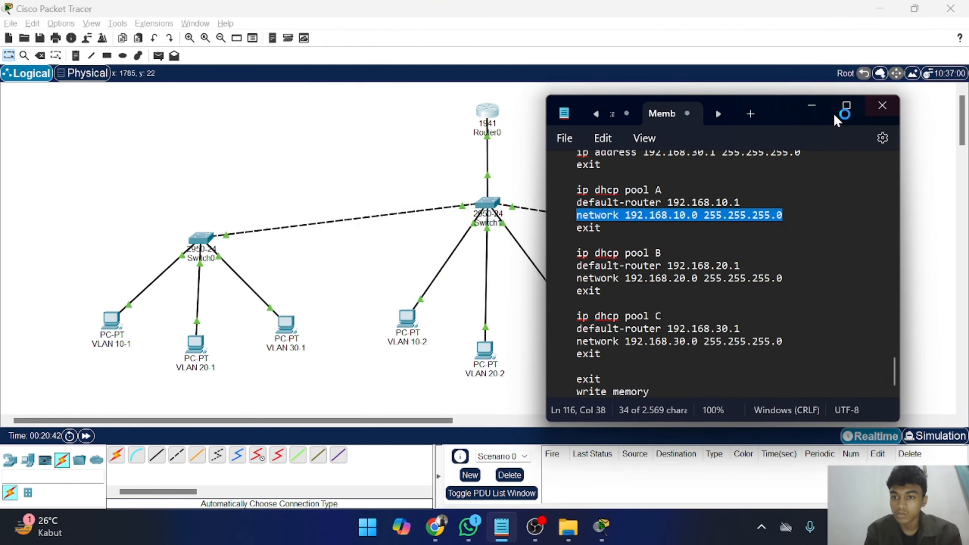
left_click(821, 112)
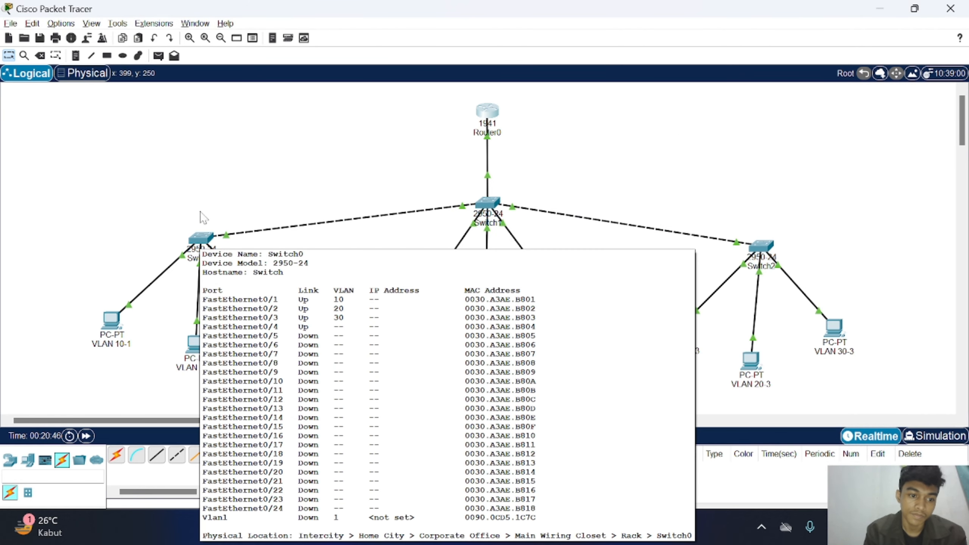
Switch the IP configuration of PC VLAN 10-1 to DHCP and close its window.
left_click(109, 324)
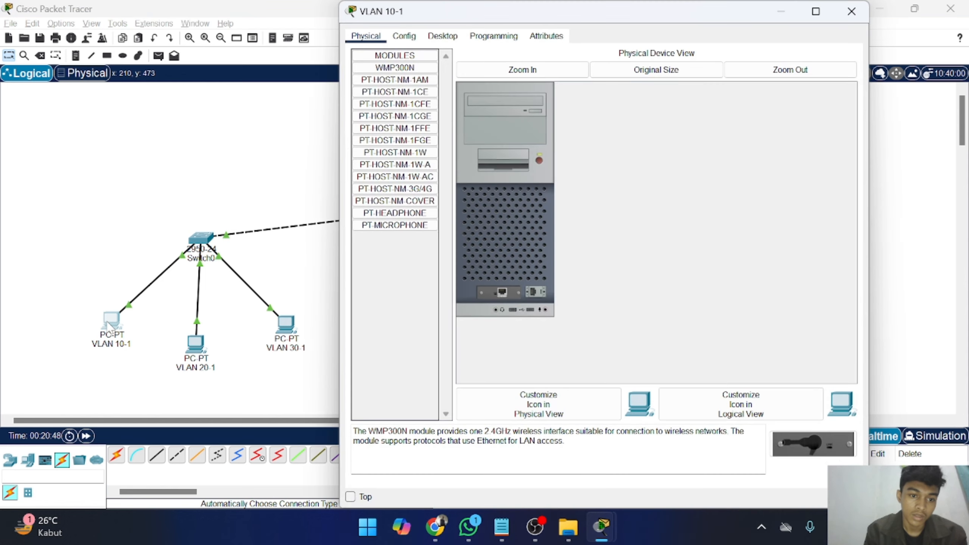
left_click(450, 43)
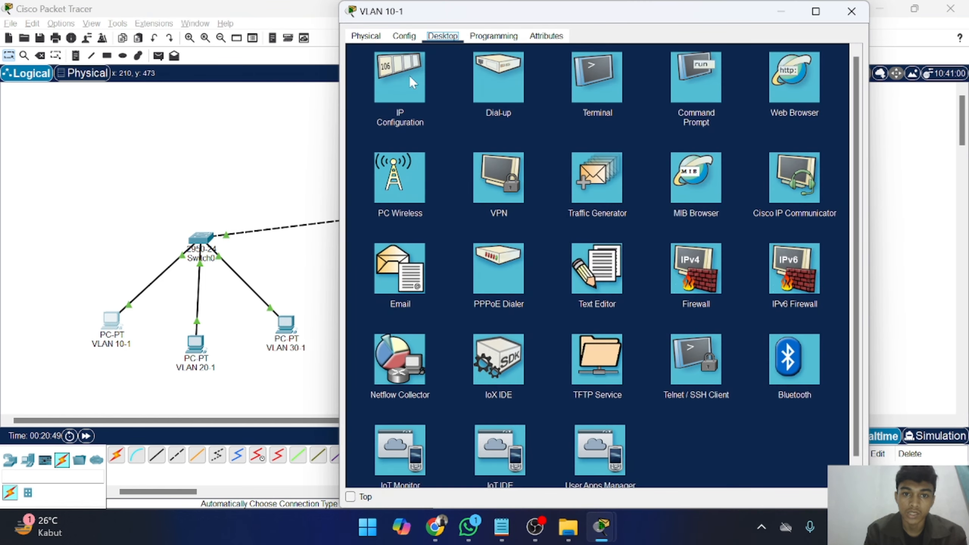
left_click(397, 100)
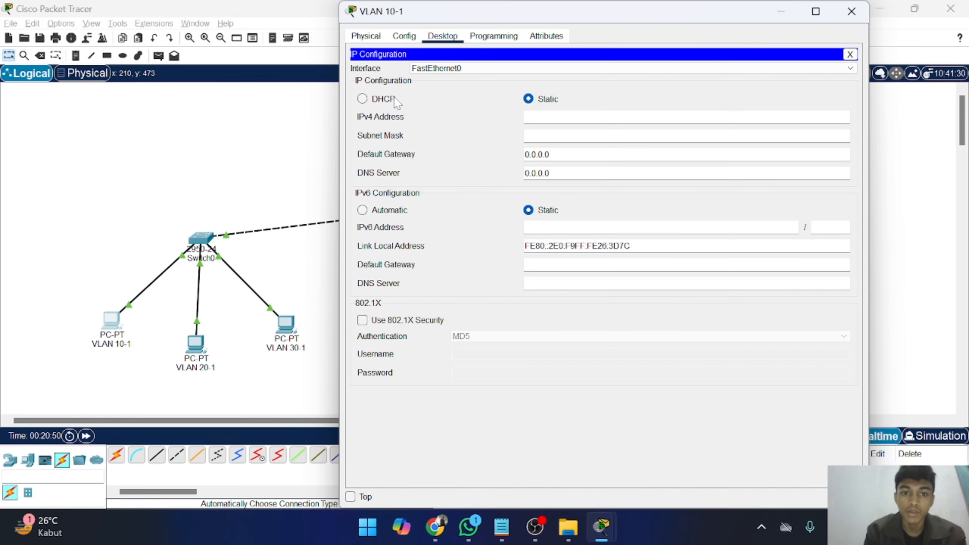
left_click(372, 106)
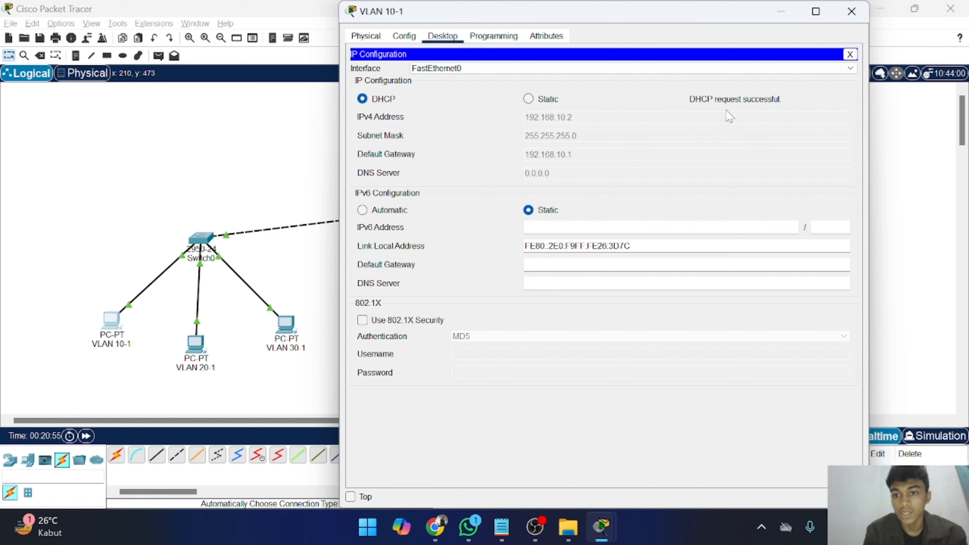
left_click(852, 11)
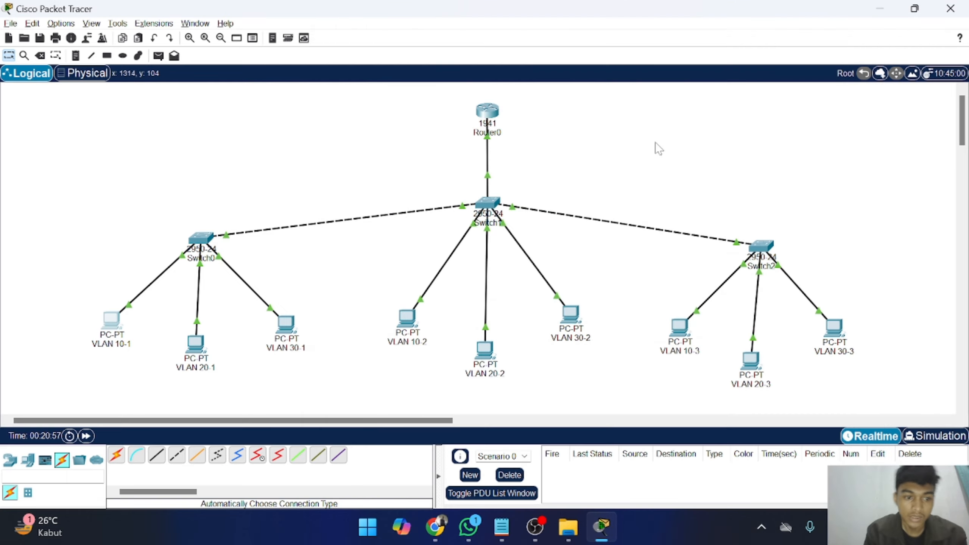
Switch the IP configuration of PC VLAN 20-1 to DHCP and close its window.
left_click(187, 351)
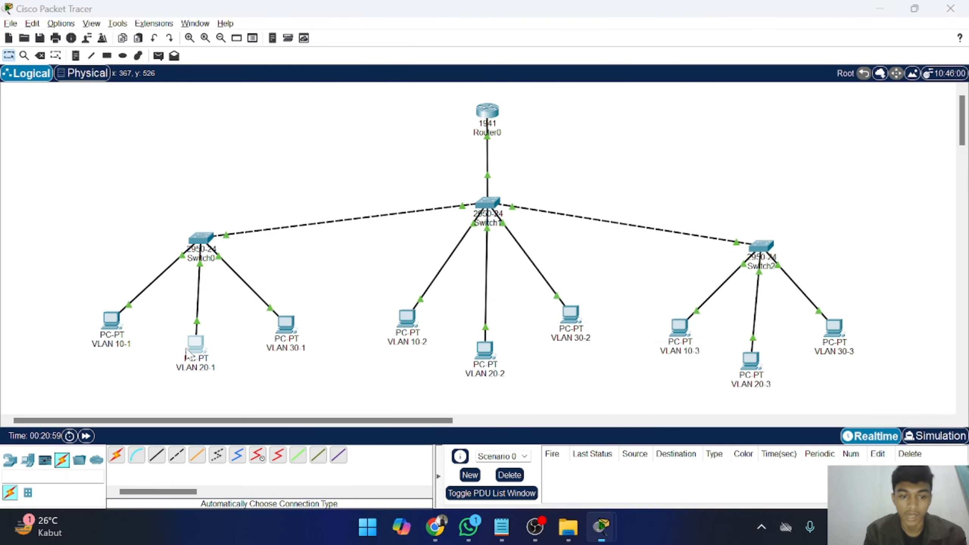
left_click(443, 130)
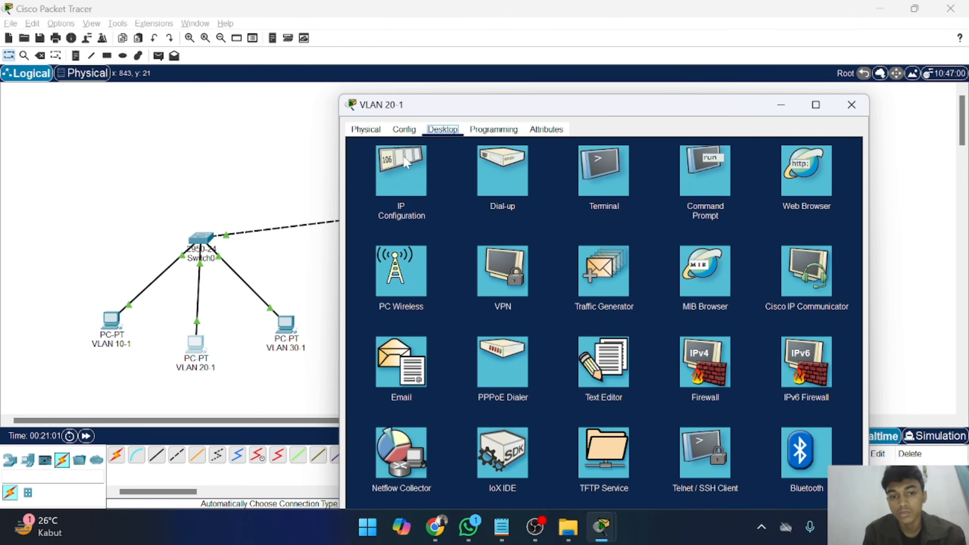
left_click(406, 163)
left_click(391, 196)
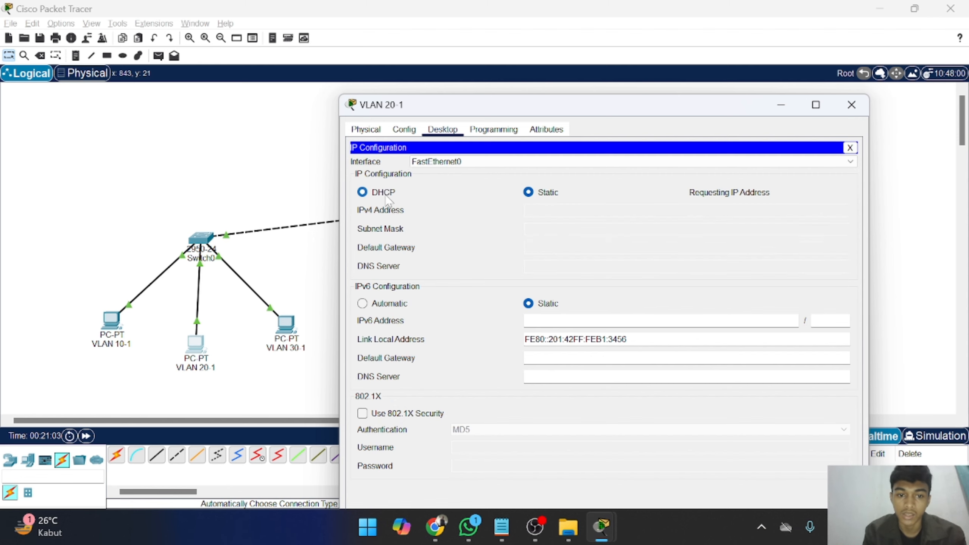
left_click(853, 111)
Switch the IP configuration of PC VLAN 30-1 to DHCP and close its window.
left_click(295, 325)
left_click(361, 98)
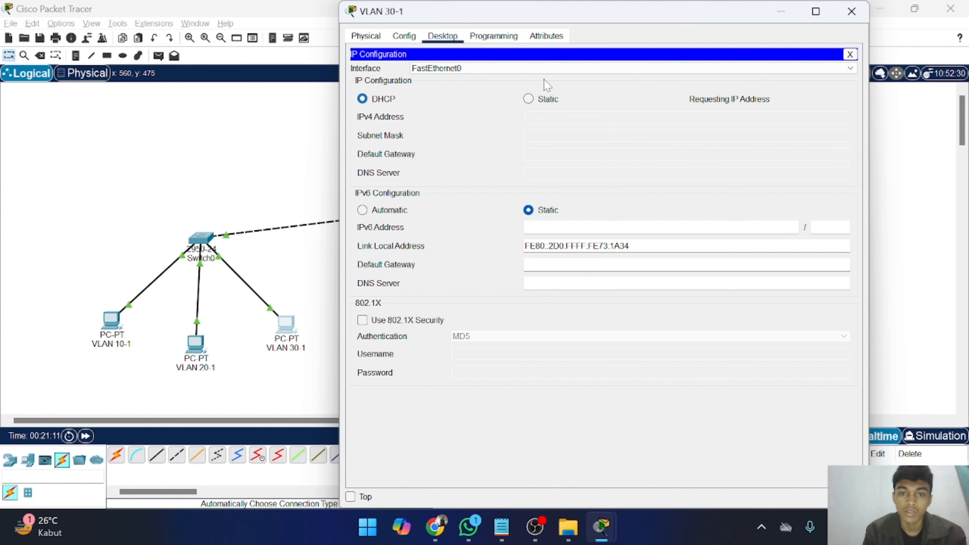
left_click(858, 17)
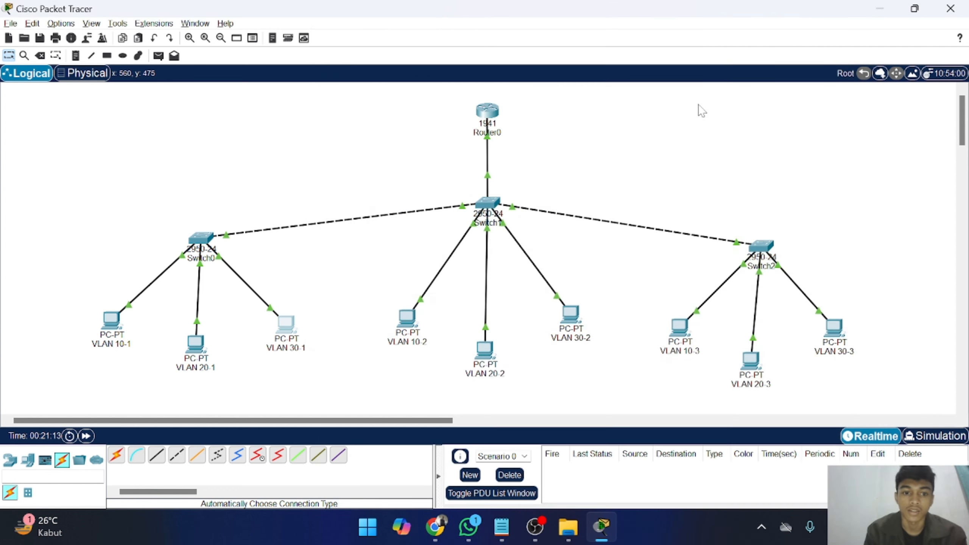
Switch the IP configuration of PC VLAN 10-2 to DHCP and close its window.
left_click(417, 316)
left_click(440, 36)
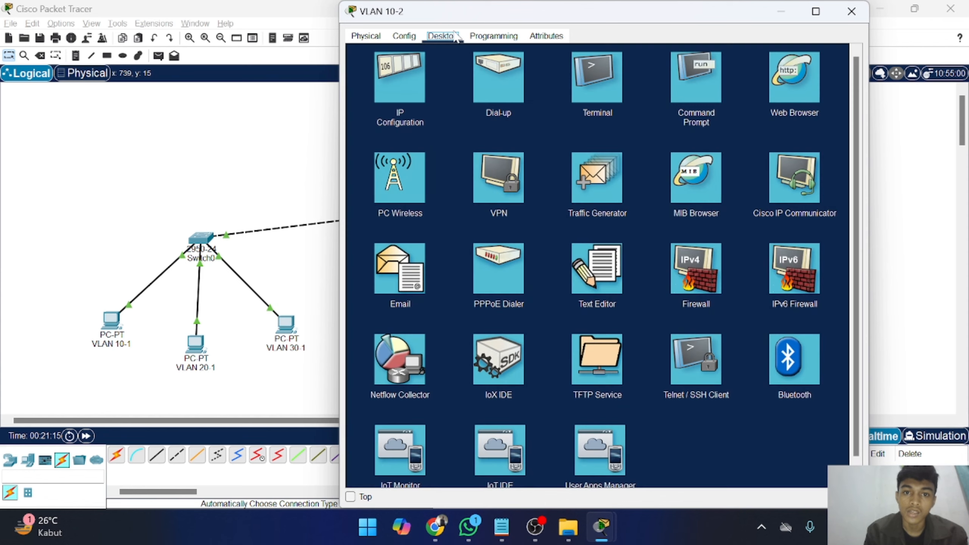
left_click(398, 66)
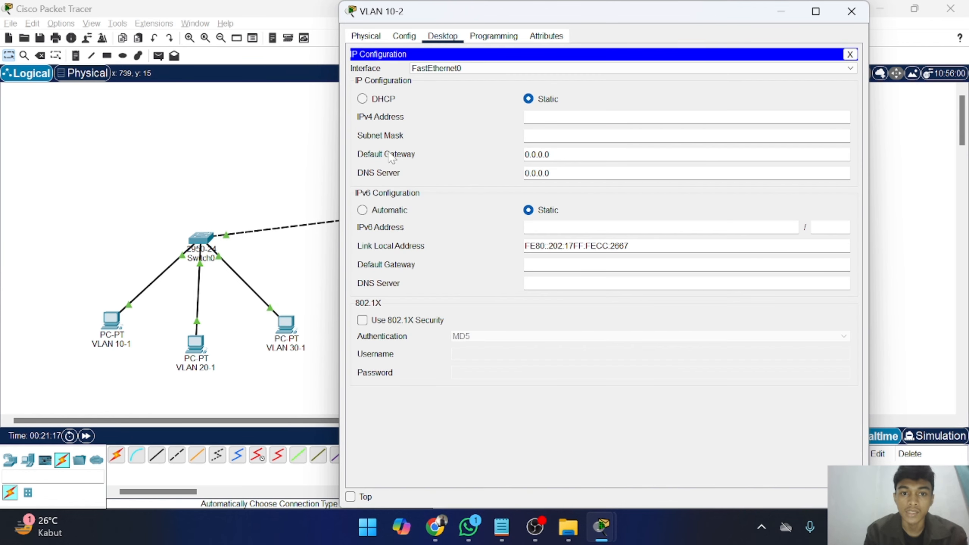
left_click(363, 99)
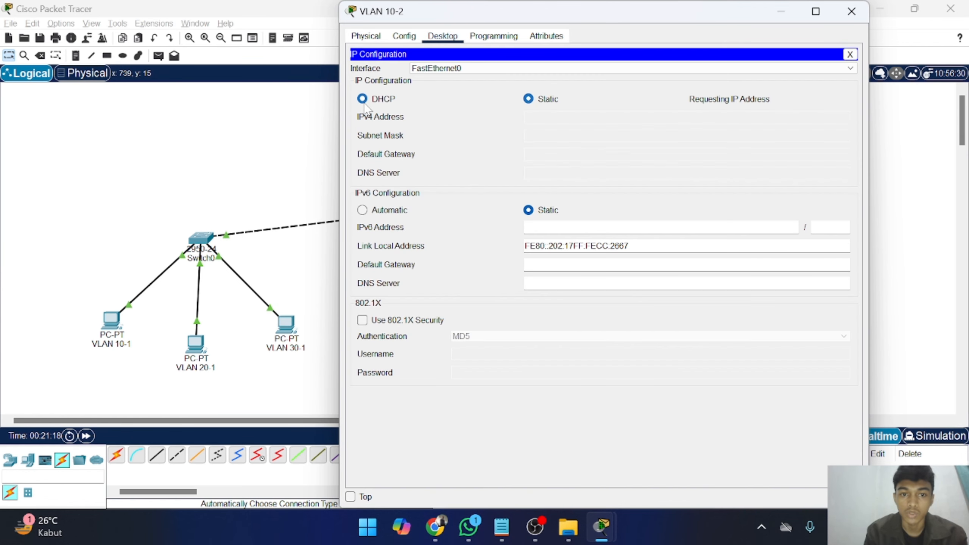
left_click(851, 12)
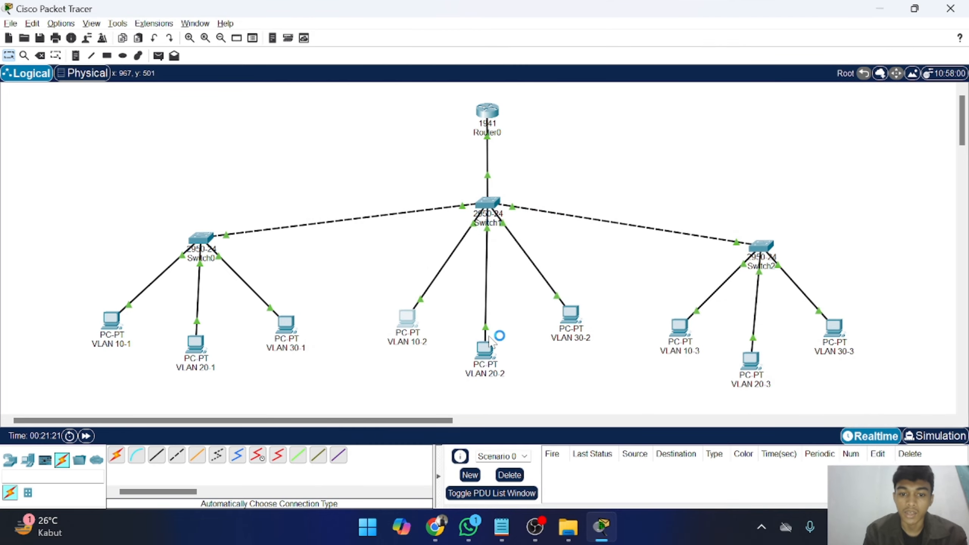
Switch the IP configuration of PC VLAN 20-2 to DHCP and close its window.
left_click(484, 353)
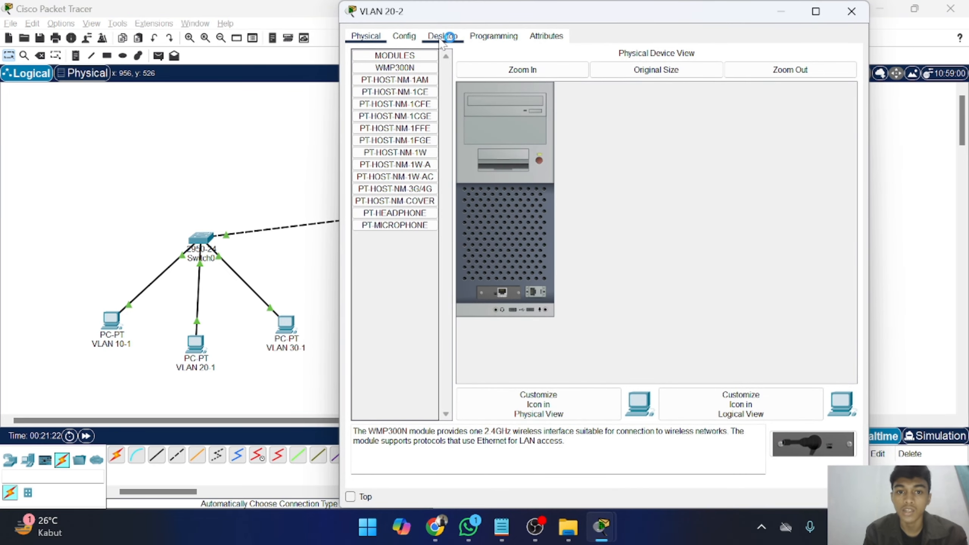
left_click(442, 36)
left_click(398, 80)
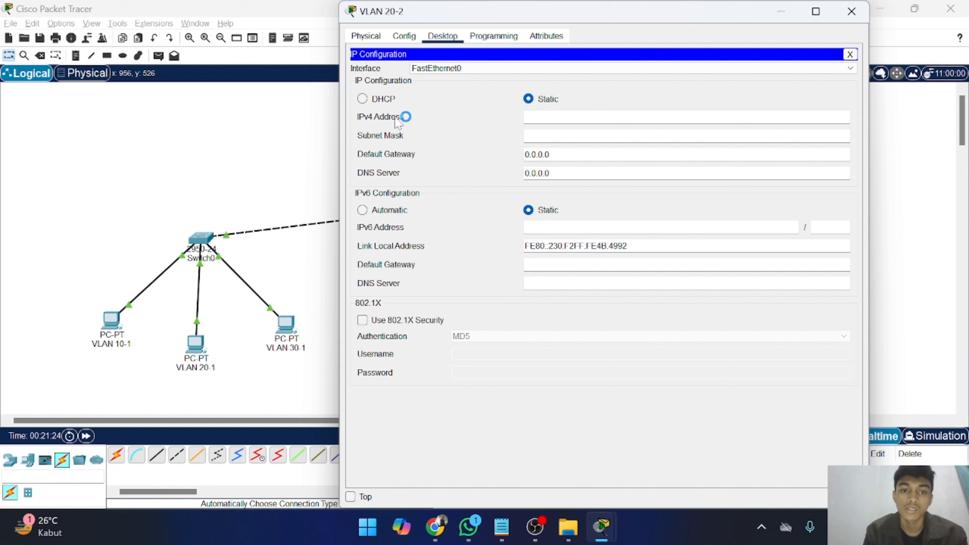
left_click(362, 99)
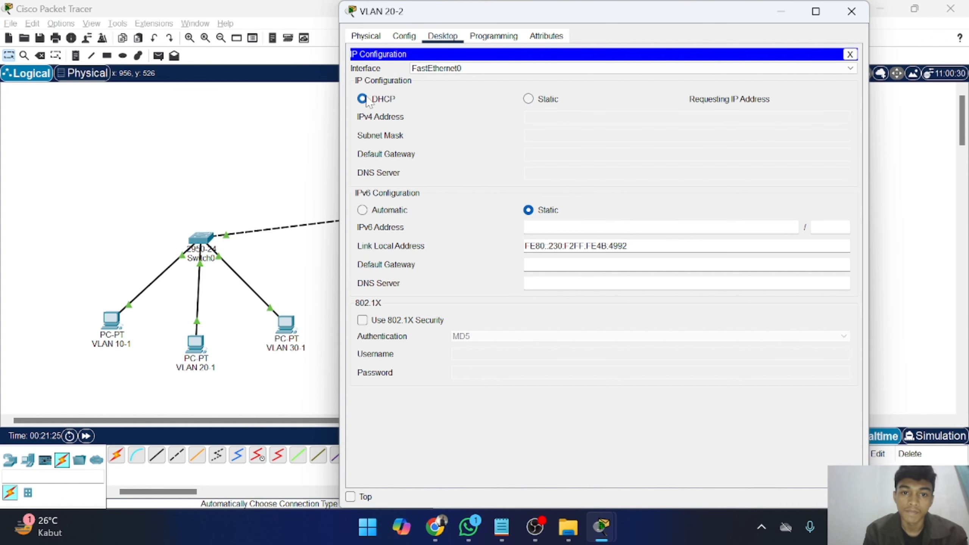
left_click(852, 11)
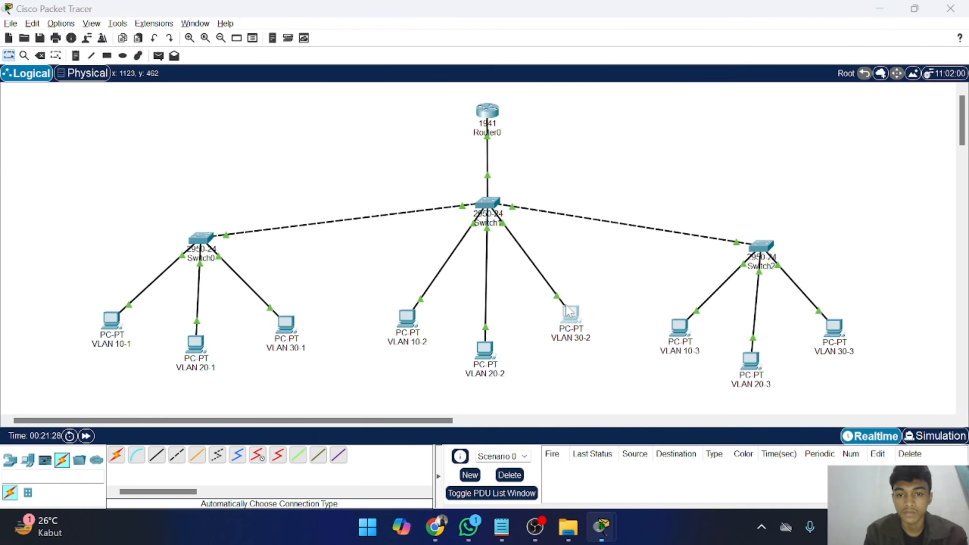
Switch the IP configuration of PC VLAN 30-2 to DHCP and close its window.
left_click(571, 315)
left_click(460, 37)
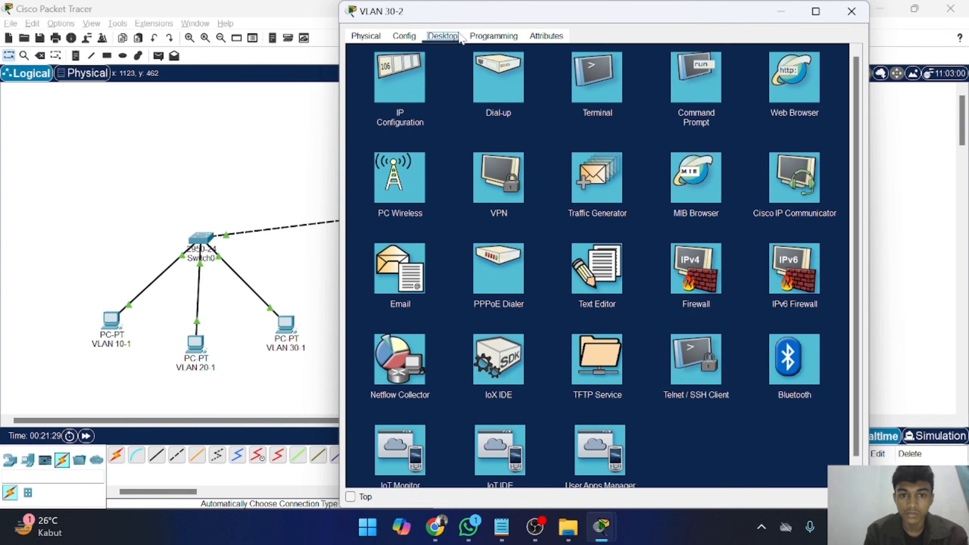
left_click(392, 86)
left_click(373, 100)
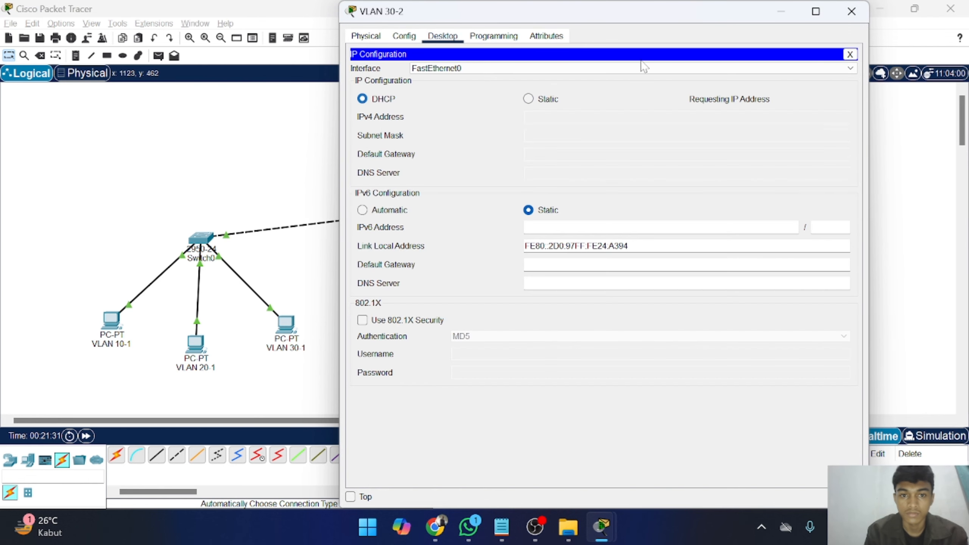
left_click(853, 12)
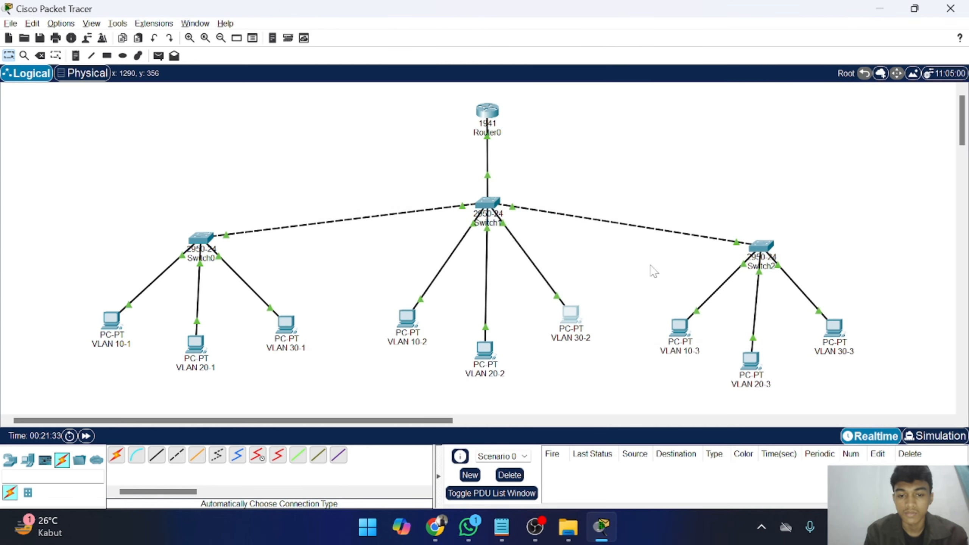
Switch the IP configuration of PC VLAN 10-3 to DHCP and close its window.
left_click(677, 326)
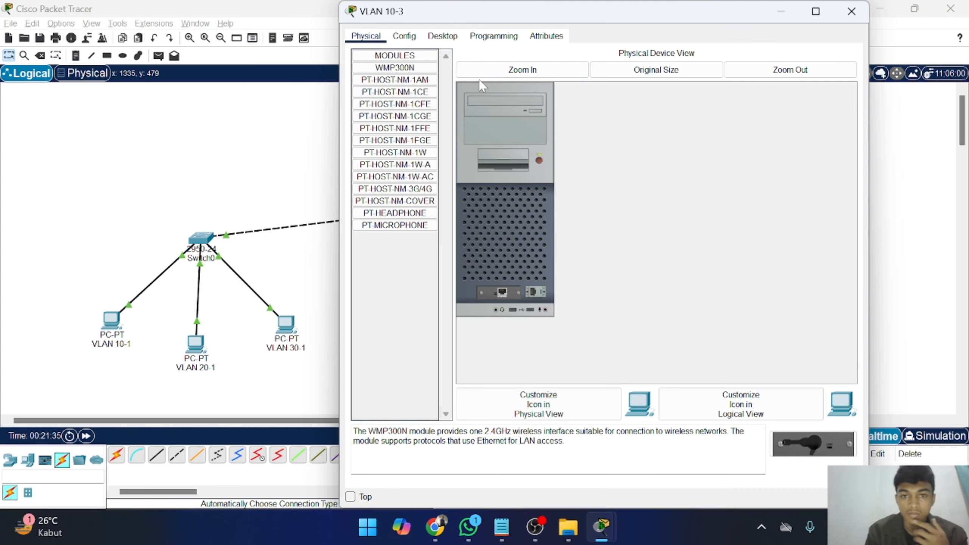
left_click(446, 41)
left_click(422, 71)
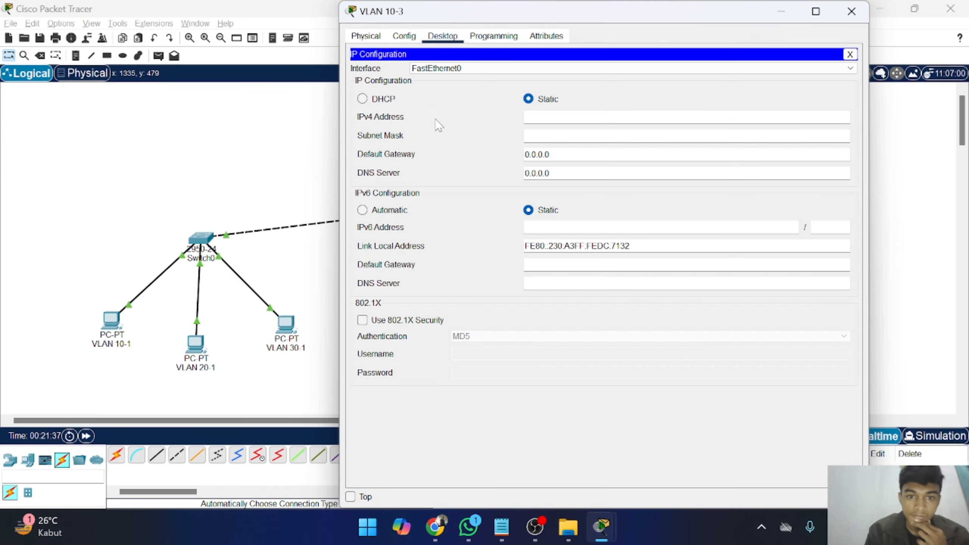
left_click(389, 100)
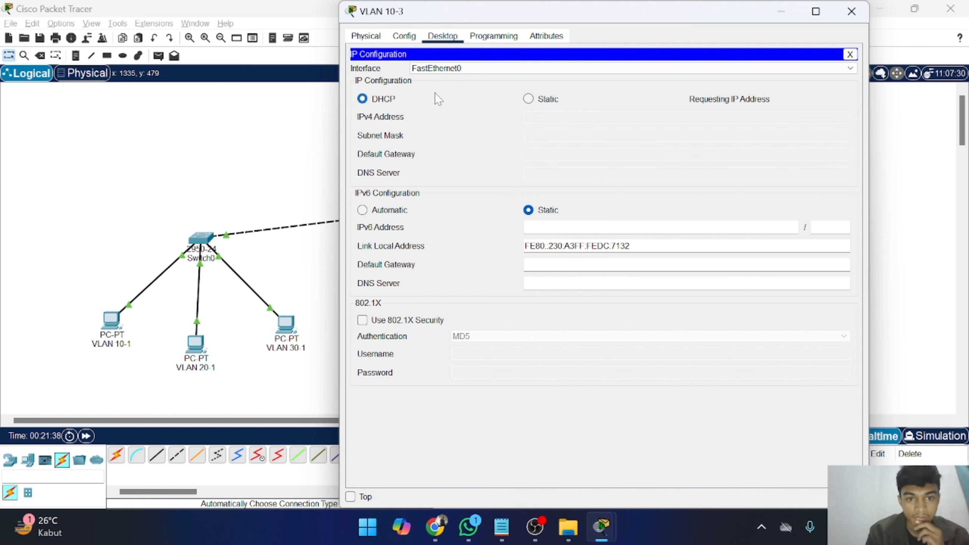
left_click(851, 12)
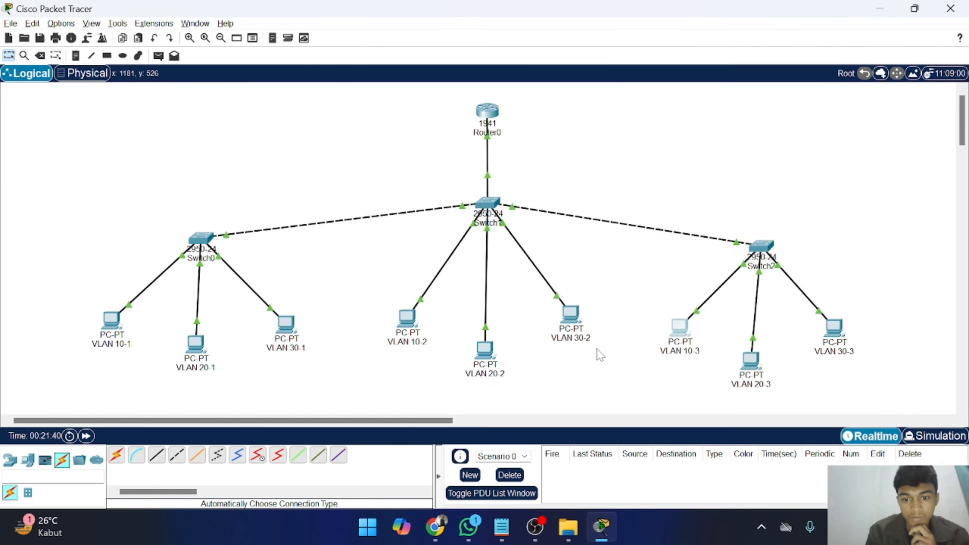
Switch the IP configuration of PC VLAN 20-3 to DHCP and close its window.
left_click(748, 361)
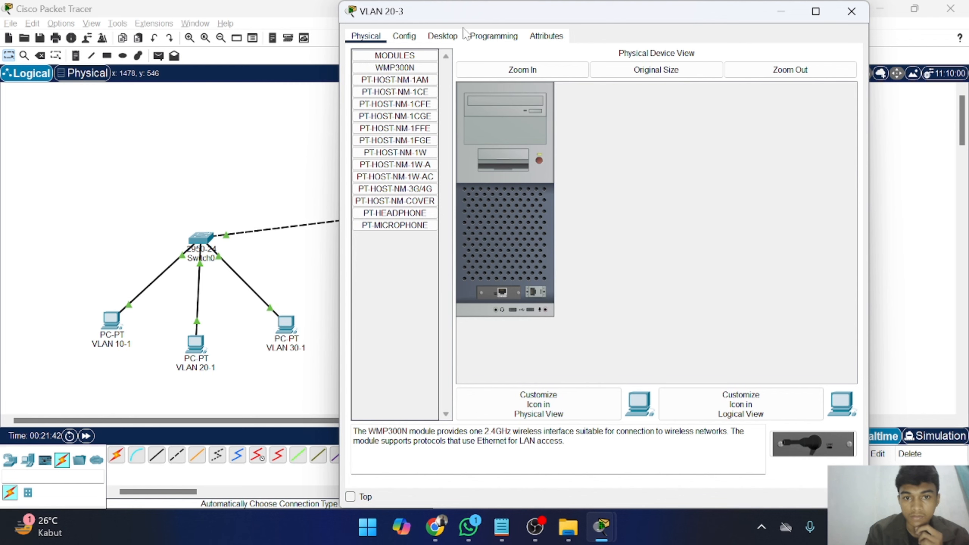
left_click(443, 36)
left_click(412, 62)
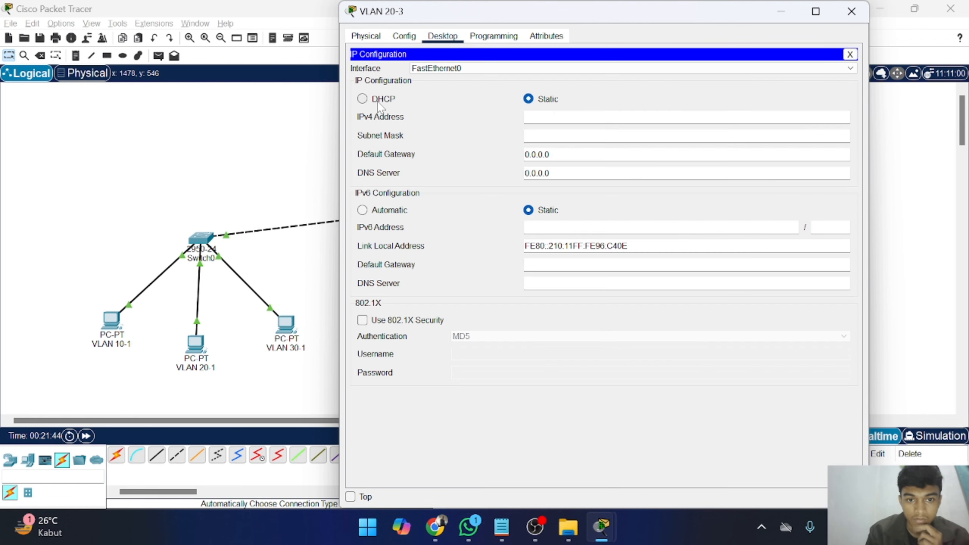
left_click(362, 98)
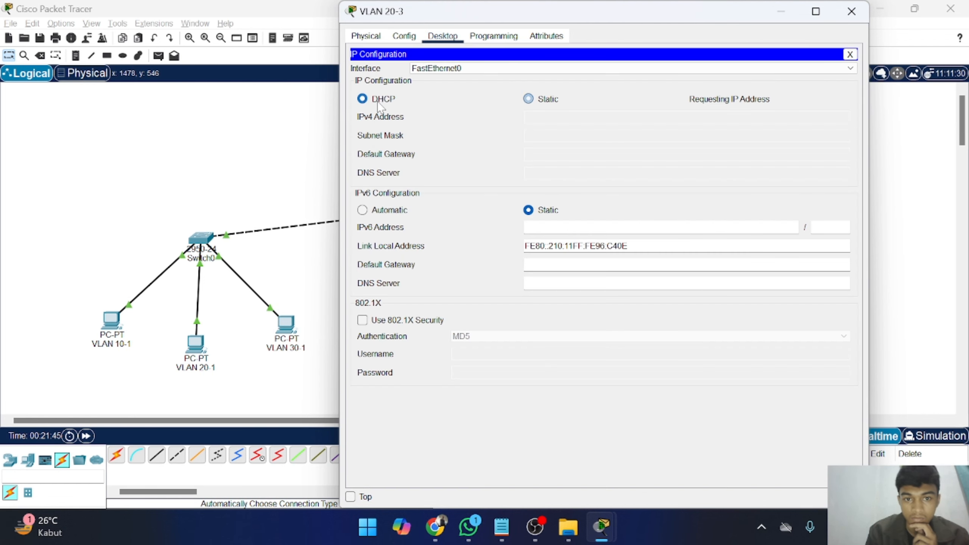
left_click(861, 16)
Switch the IP configuration of PC VLAN 30-3 to DHCP and close its window.
left_click(834, 328)
left_click(442, 36)
left_click(412, 62)
left_click(362, 98)
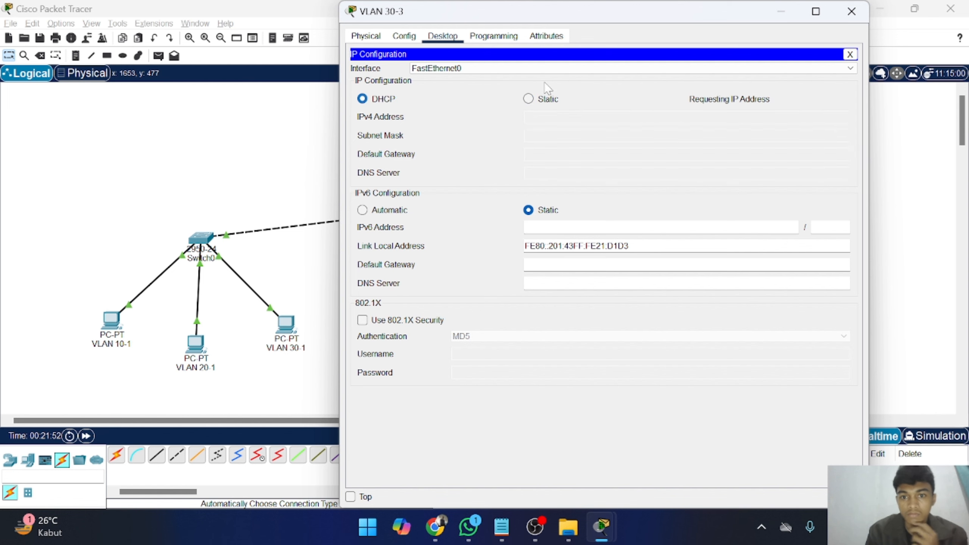
left_click(849, 14)
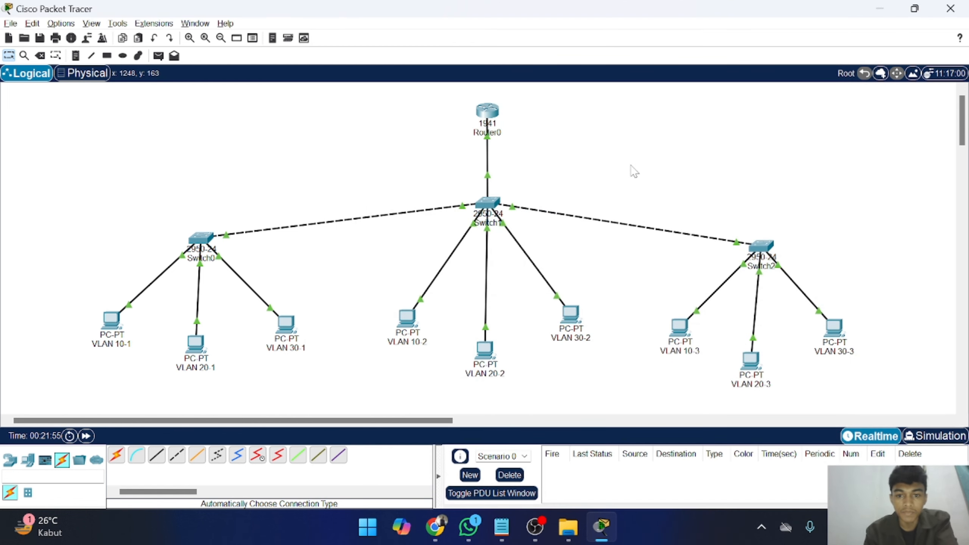
Send a simple PDU from PC VLAN 10-1 to PC VLAN 10-2 to test connectivity within VLAN 10.
left_click(158, 56)
left_click(112, 320)
left_click(407, 318)
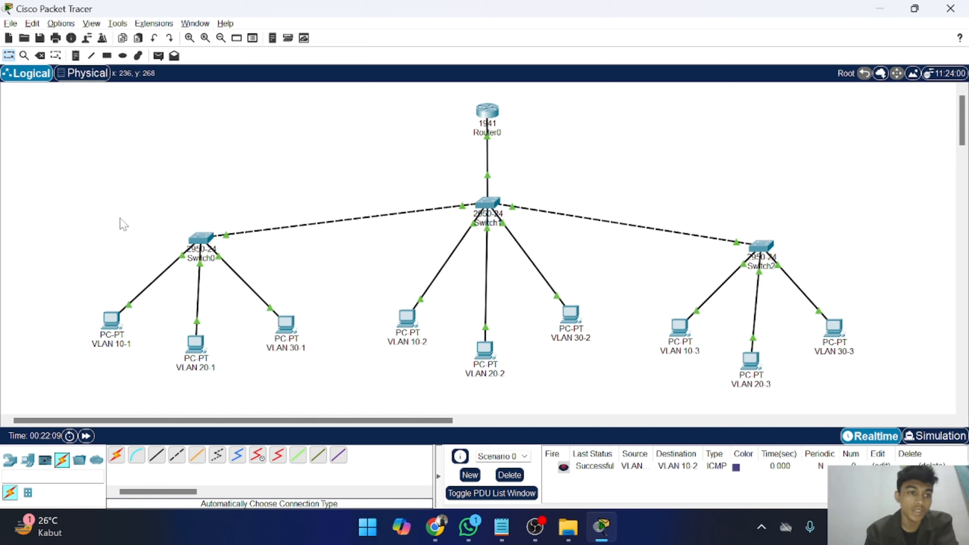
Send a simple PDU from PC VLAN 20-1 to PC VLAN 30-3 twice to test routing between the VLANs.
left_click(158, 56)
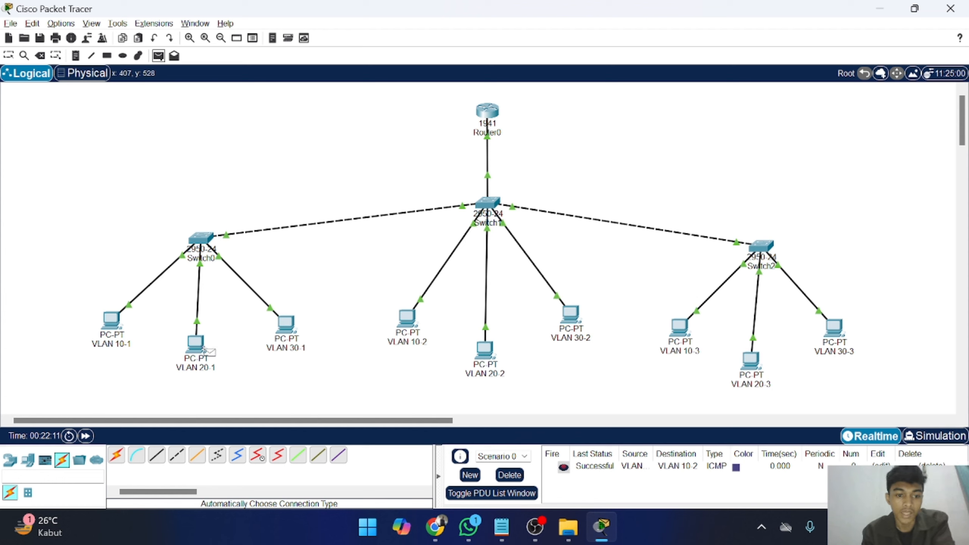
left_click(199, 345)
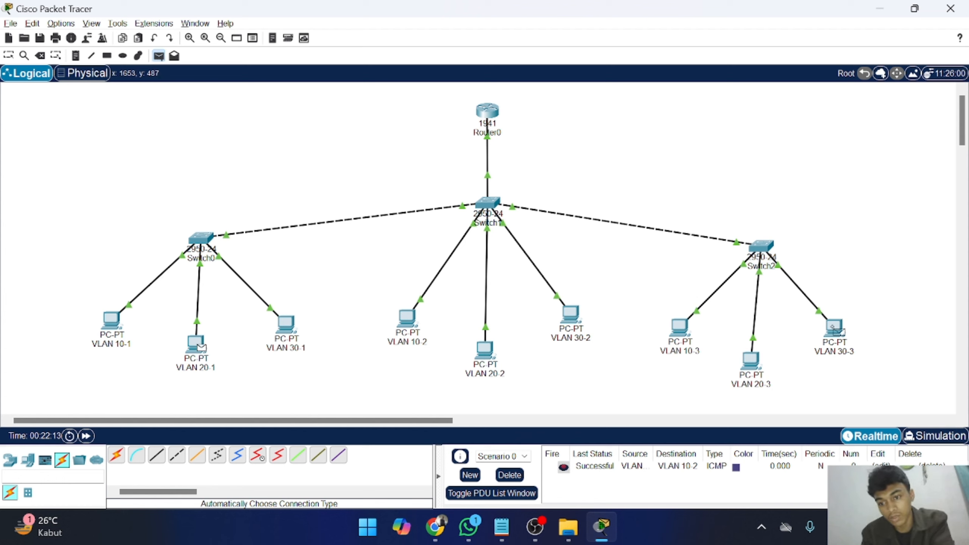
left_click(834, 328)
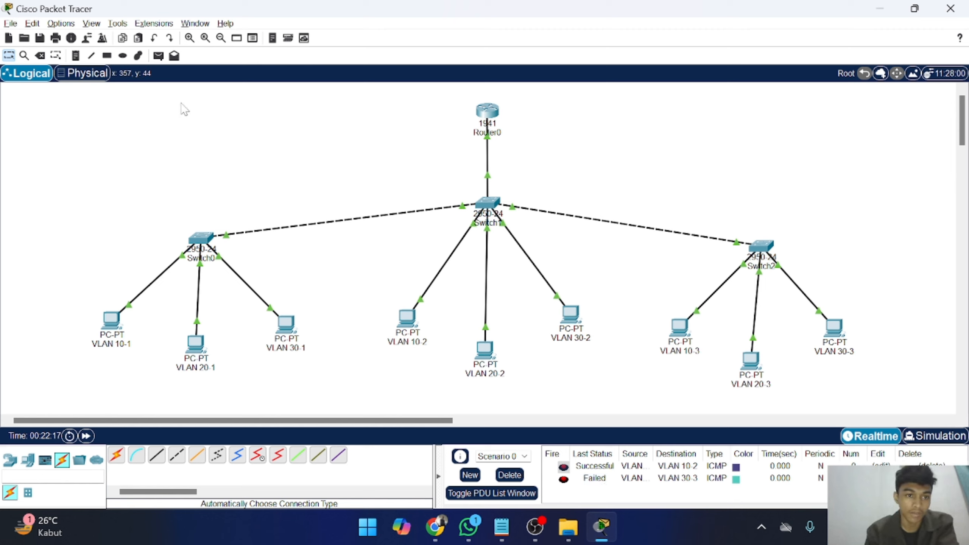
left_click(159, 55)
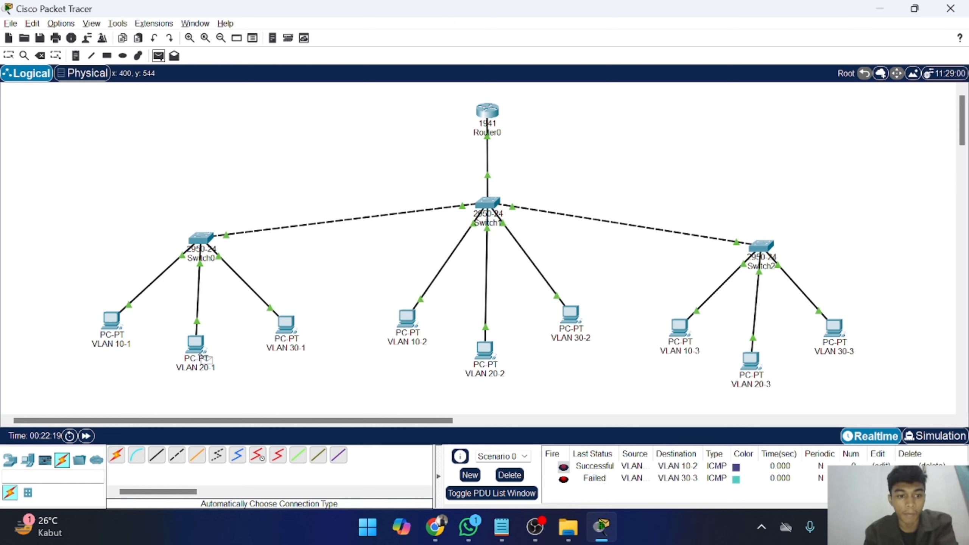
left_click(195, 344)
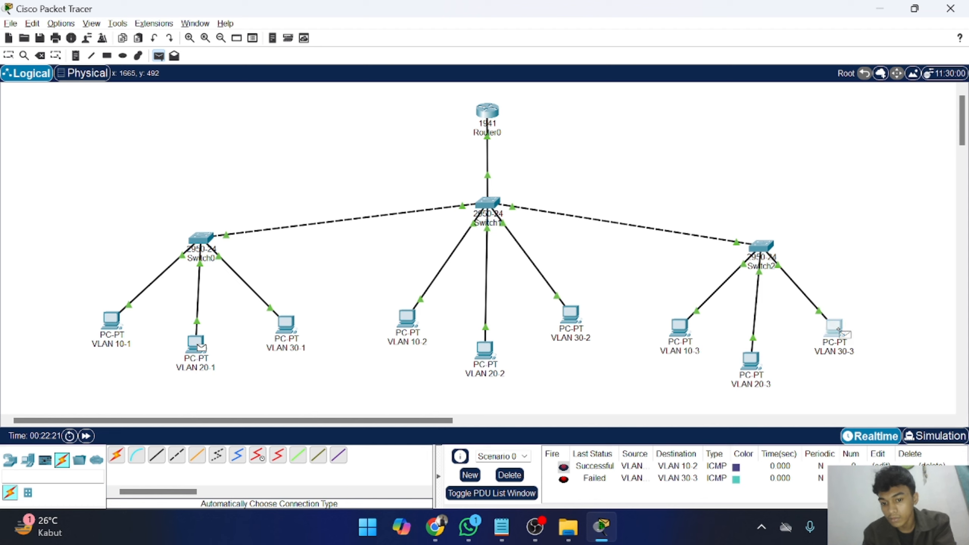
left_click(841, 332)
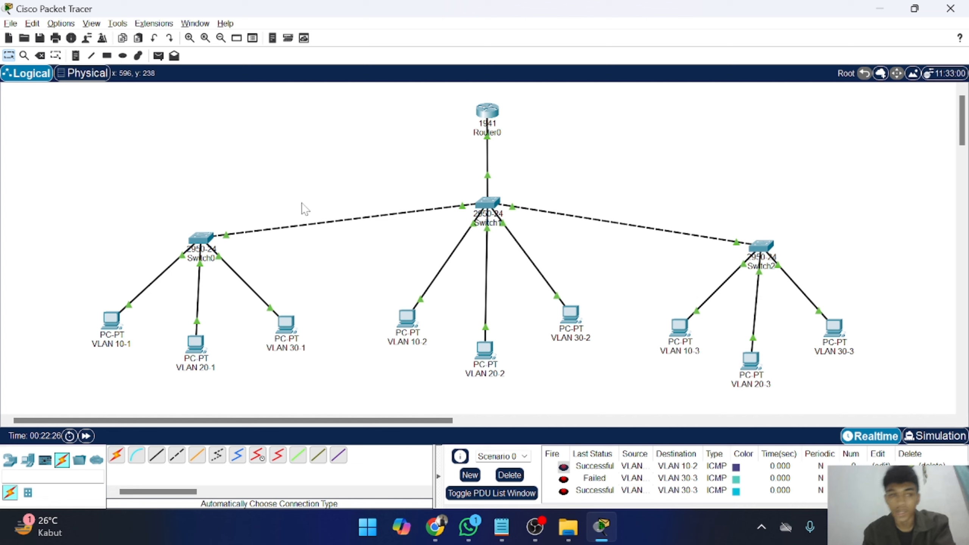
Send a simple PDU from PC VLAN 30-1 to PC VLAN 10-3 twice and check each status in the PDU list.
left_click(158, 55)
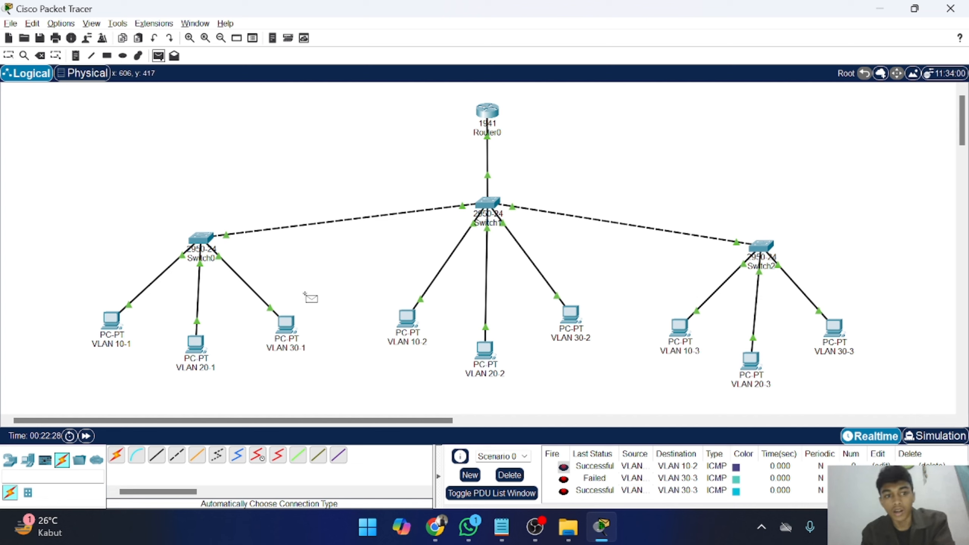
left_click(285, 326)
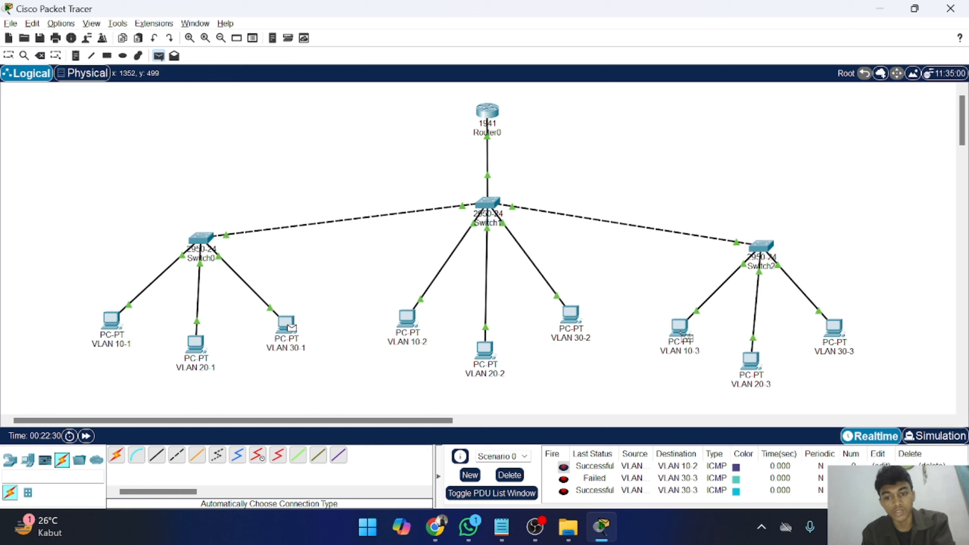
left_click(683, 335)
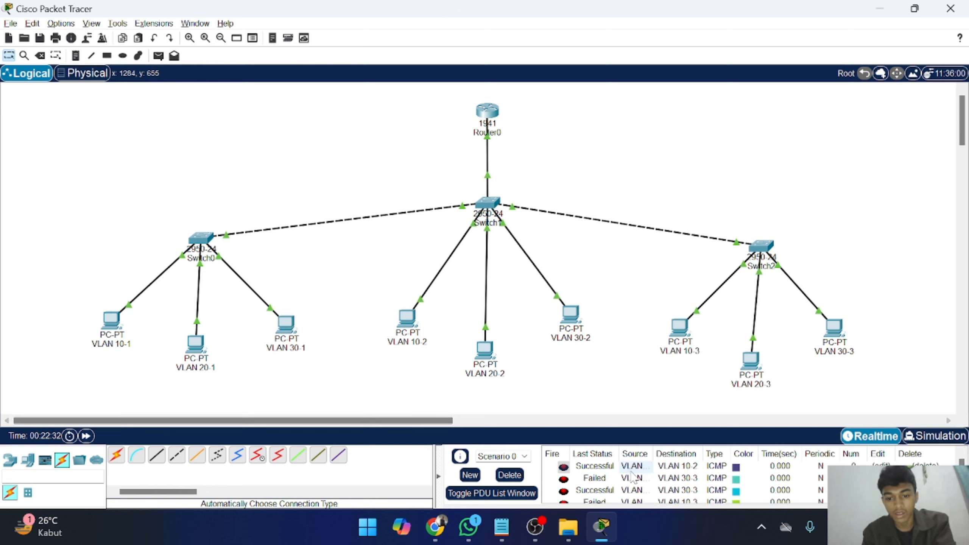
scroll(664, 483, "down", 1)
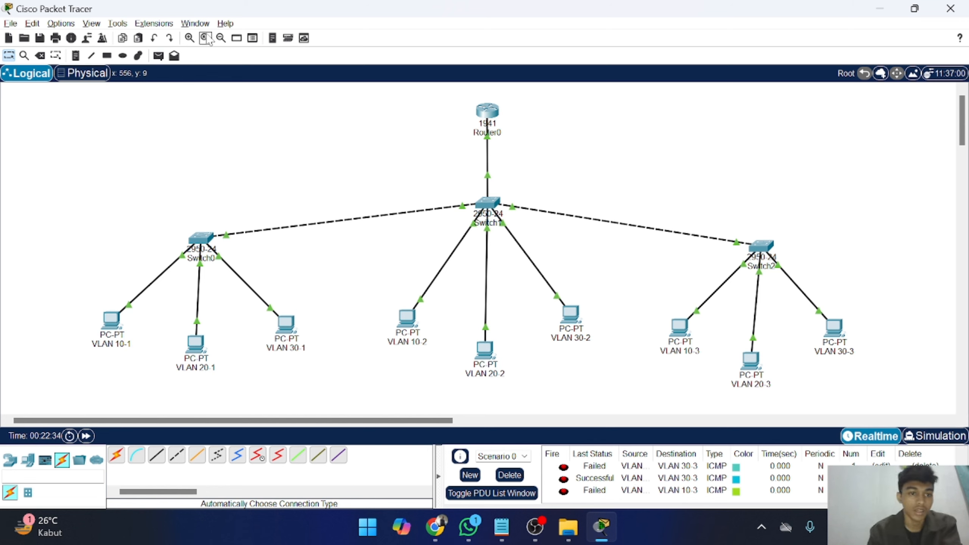
left_click(158, 56)
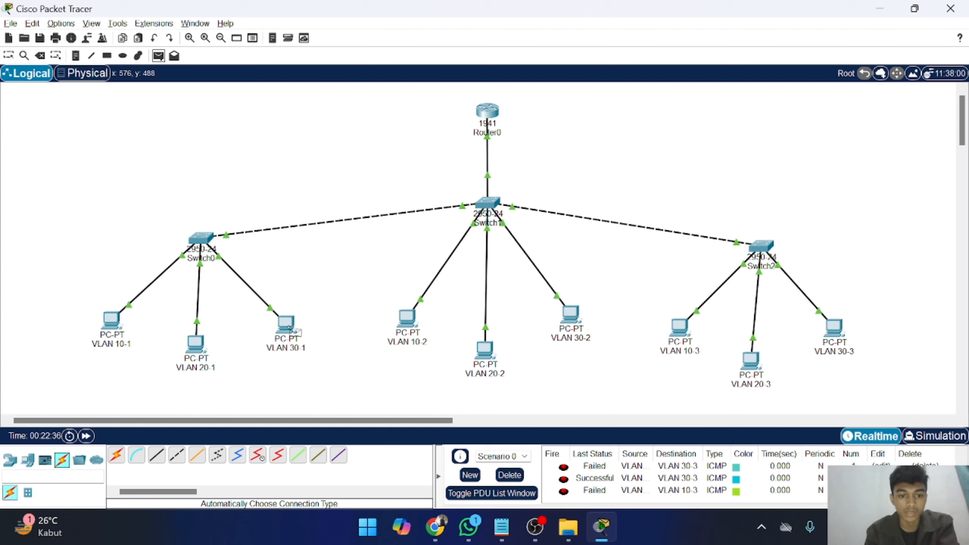
left_click(287, 324)
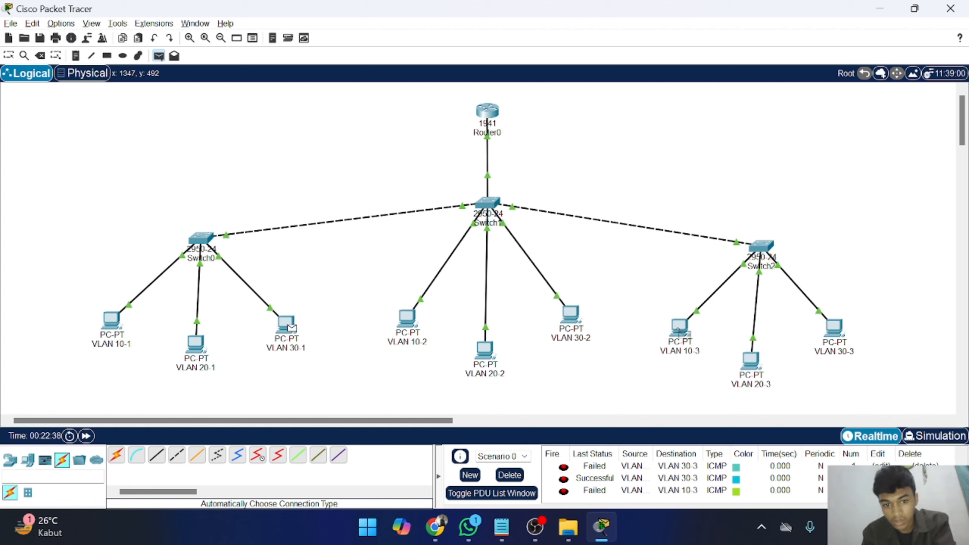
left_click(680, 329)
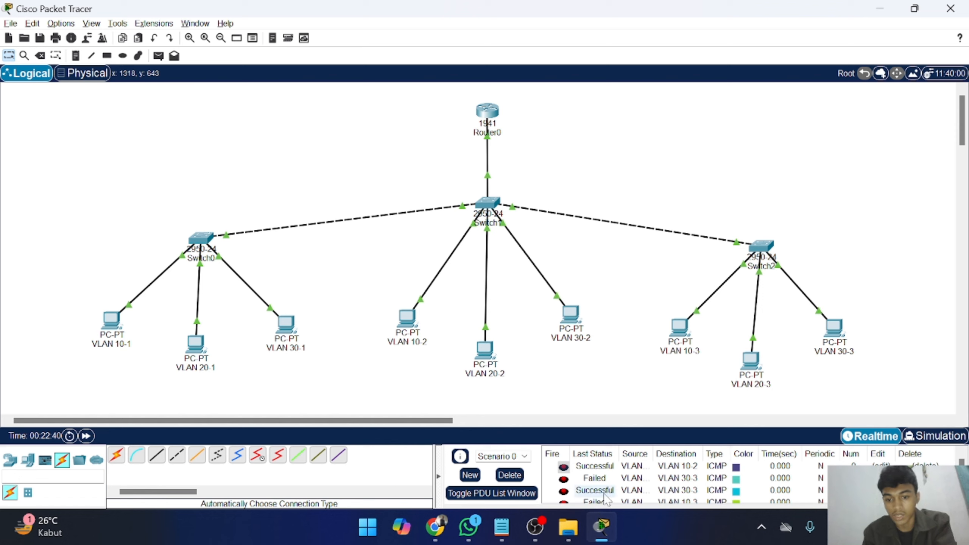
scroll(606, 496, "down", 2)
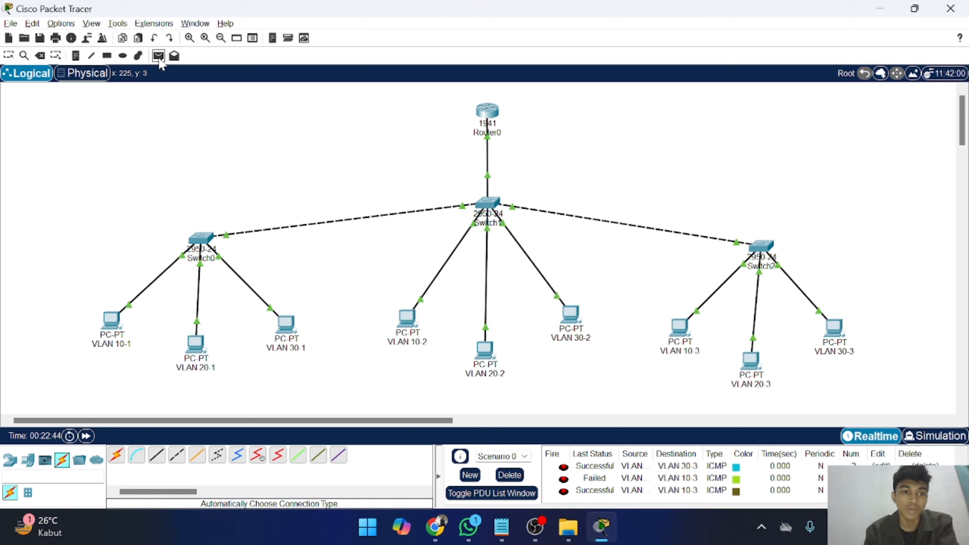
Send a simple PDU from PC VLAN 10-1 to PC VLAN 30-2 twice and check each status in the PDU list.
left_click(159, 56)
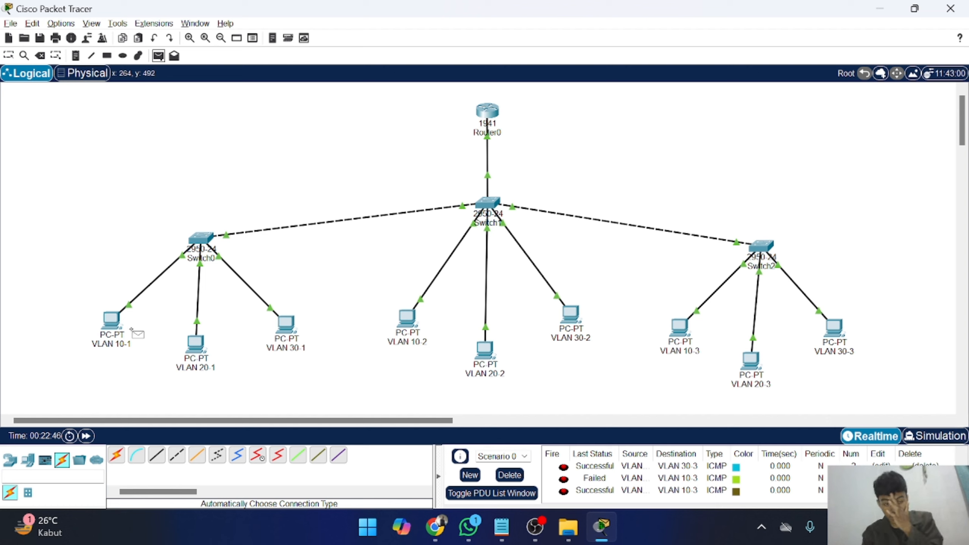
left_click(114, 322)
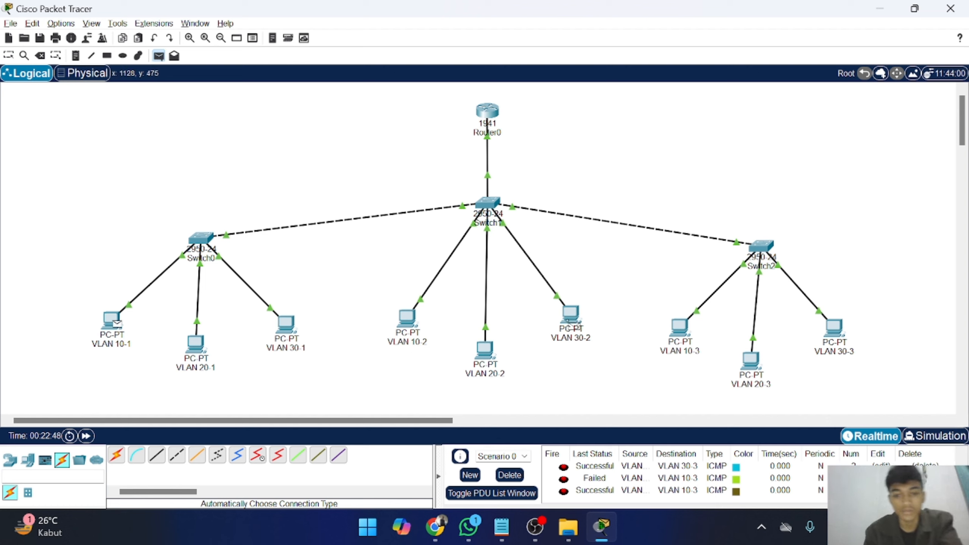
left_click(571, 315)
scroll(614, 492, "down", 1)
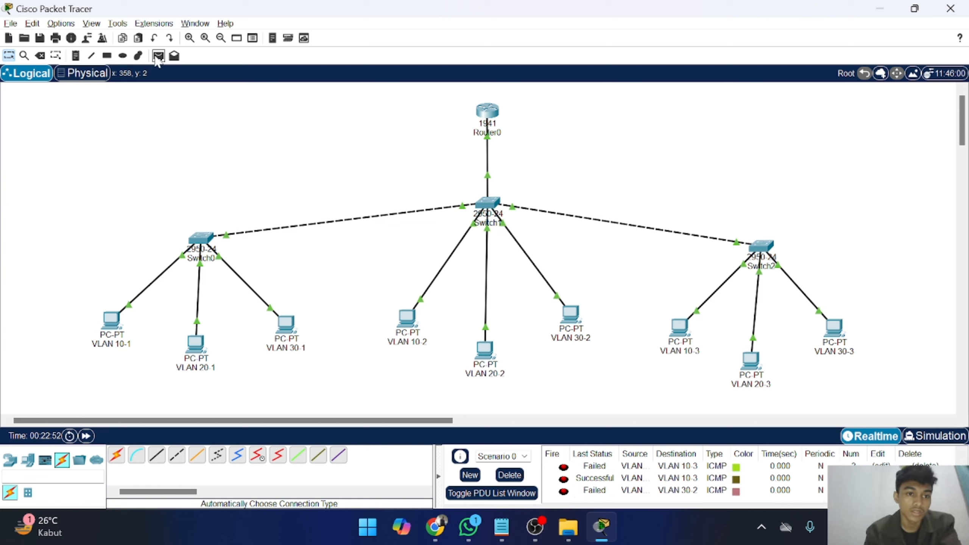
left_click(158, 56)
left_click(111, 320)
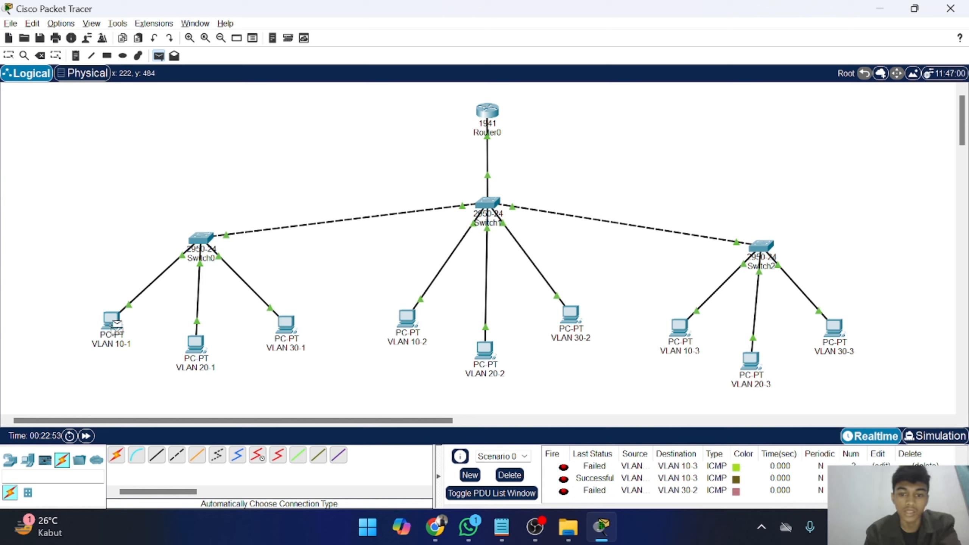
left_click(571, 314)
scroll(671, 481, "down", 2)
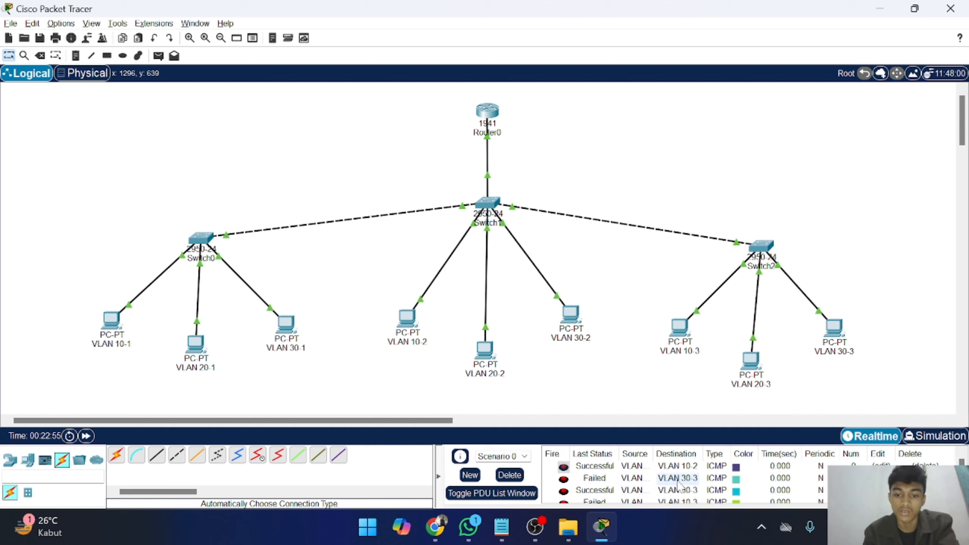